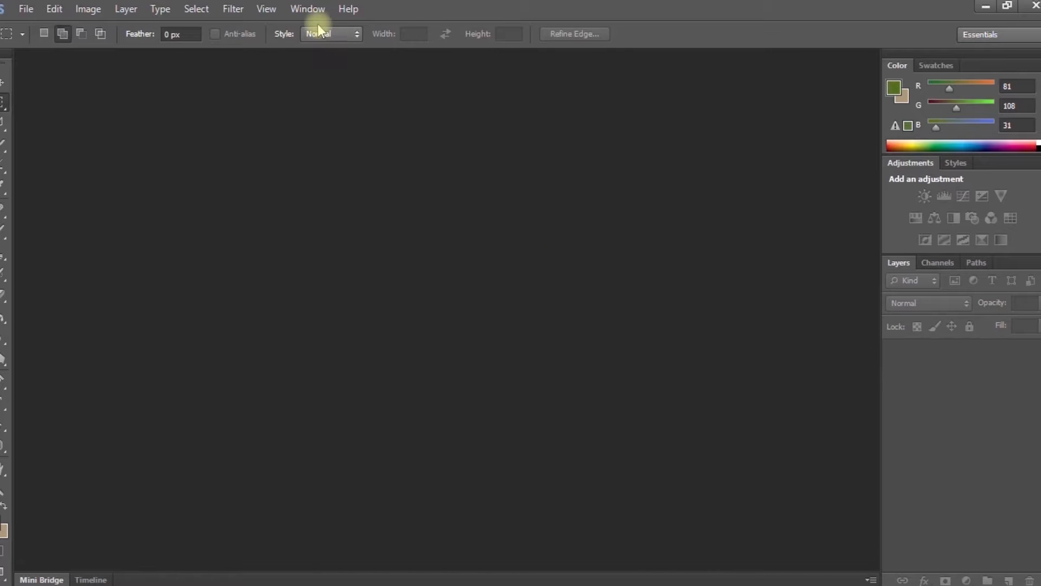
click(308, 11)
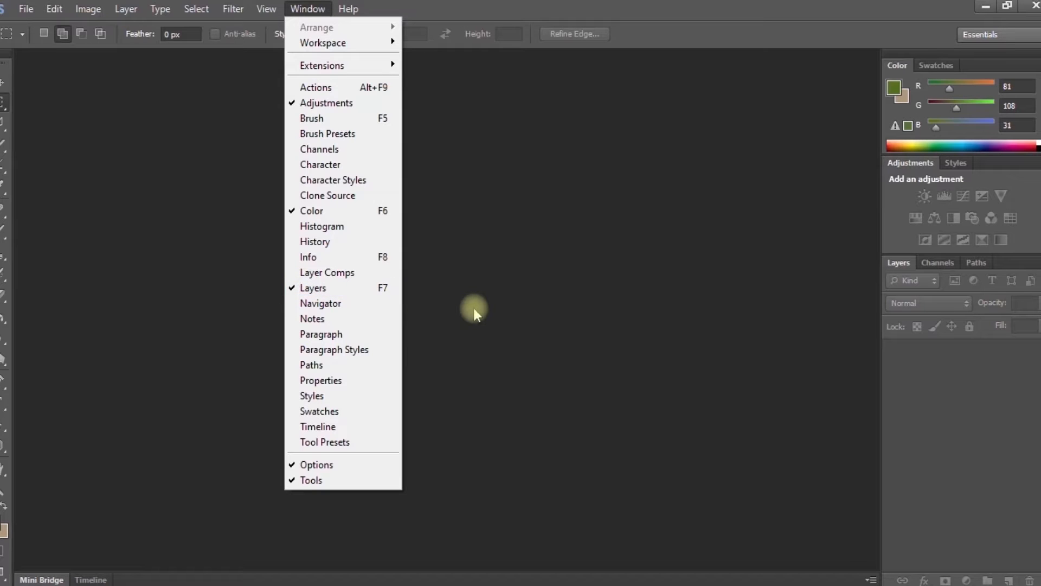
click(112, 184)
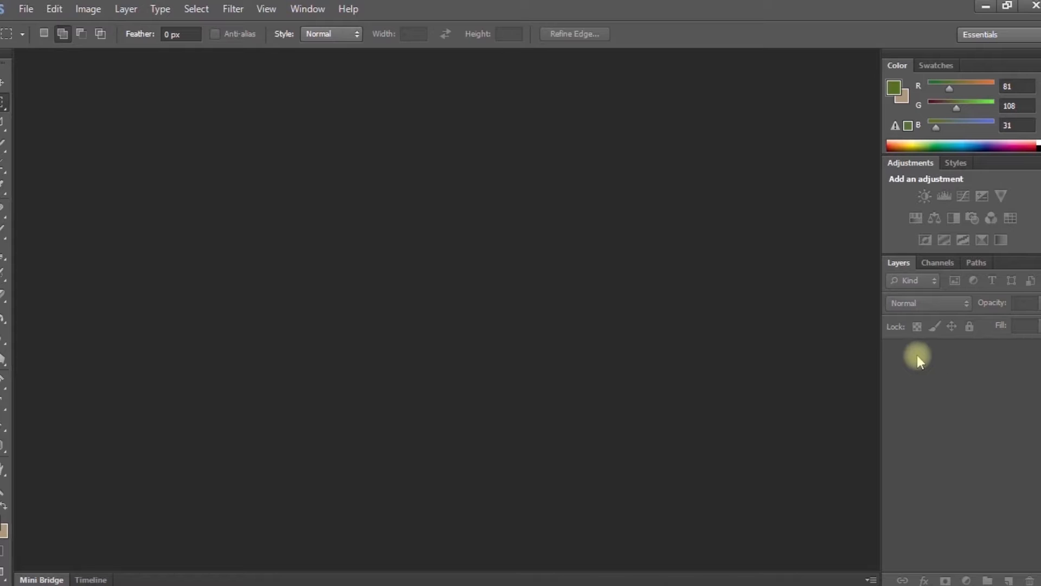
Open the Baby Photo image from the Desktop folder
click(26, 9)
click(43, 42)
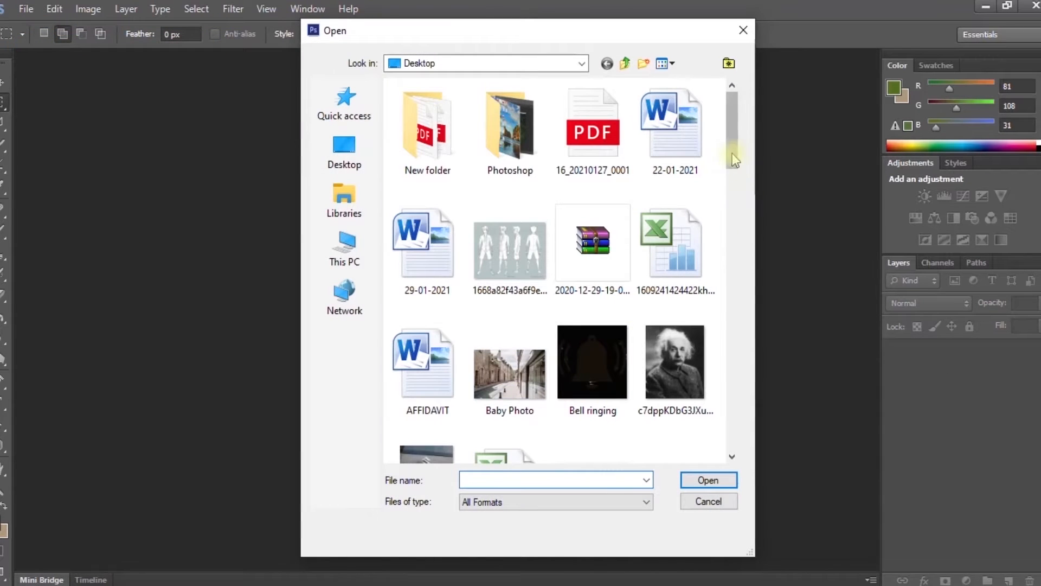
scroll(732, 152, down, 2)
click(487, 277)
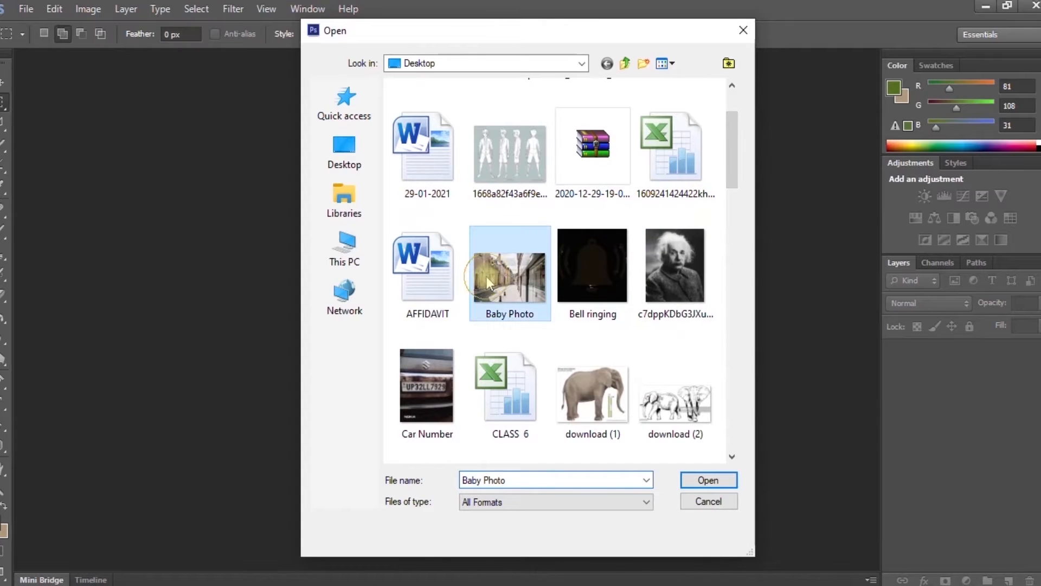
click(709, 480)
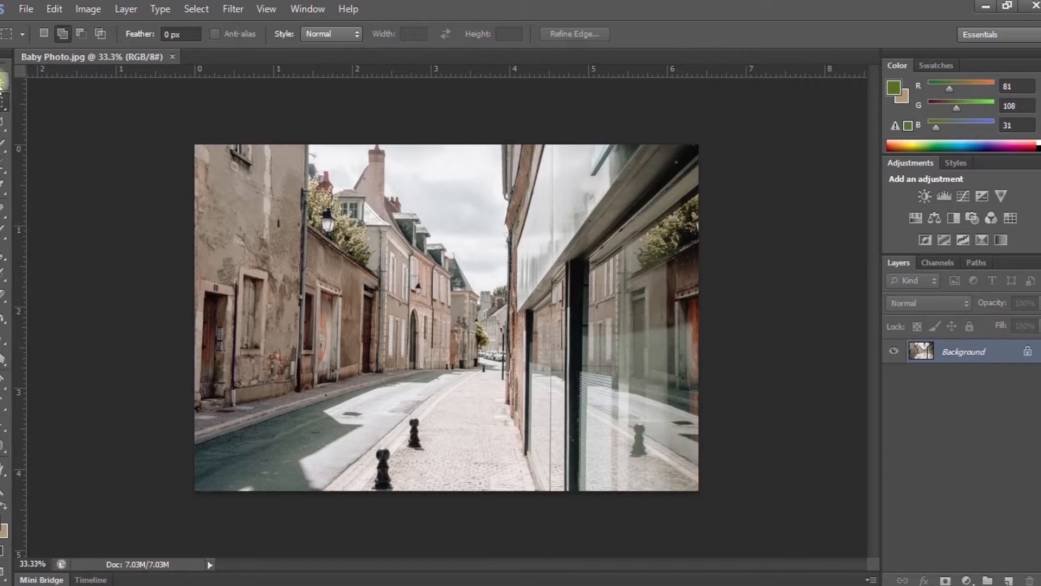
Try to move the locked Background layer with the Move tool
click(3, 81)
drag(410, 319, 383, 298)
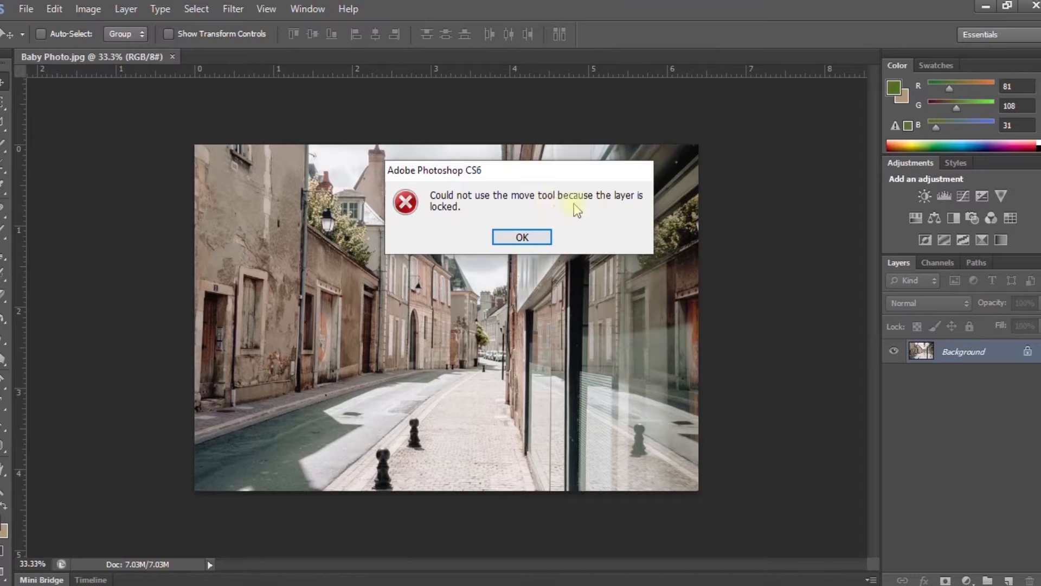
click(523, 238)
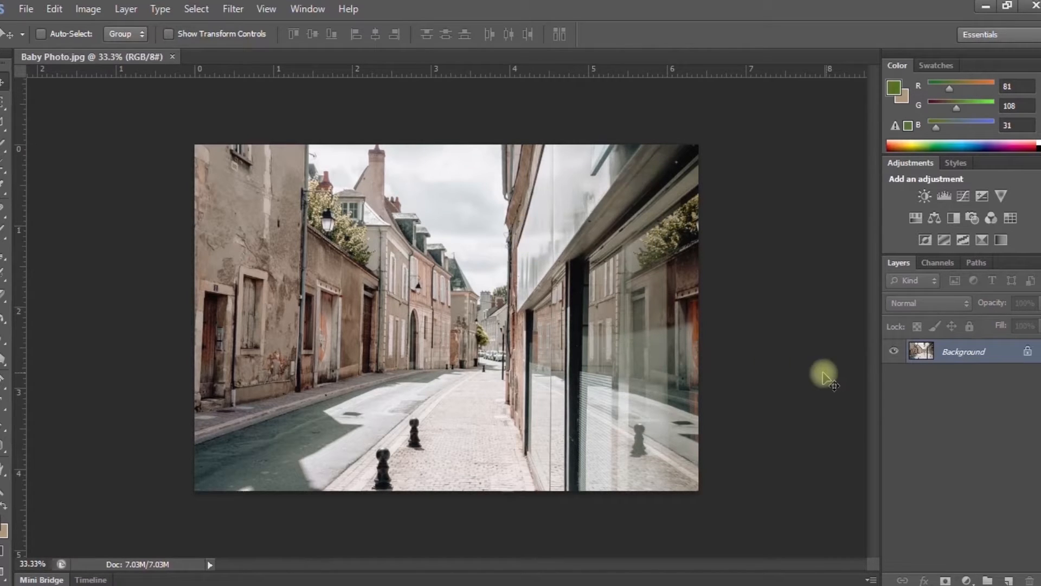
Convert the Background into a regular layer with the default settings, and undo the conversion
double_click(1028, 352)
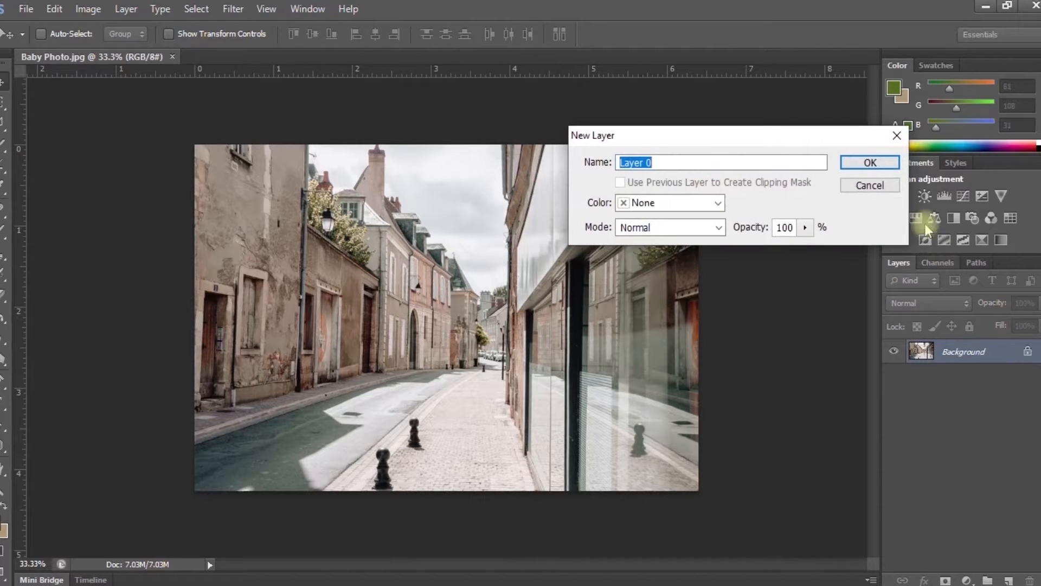
click(869, 162)
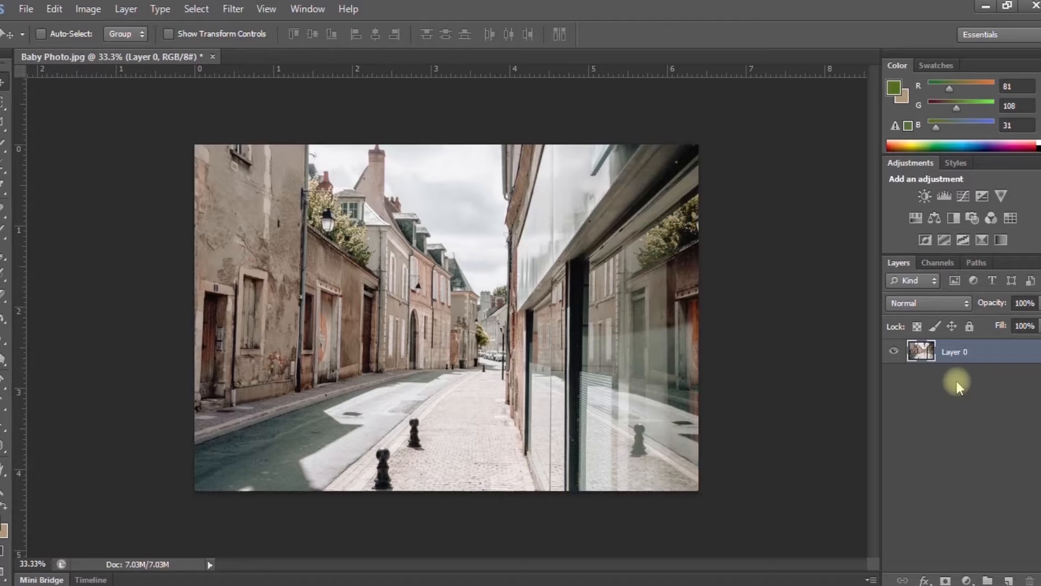
key(ctrl+z)
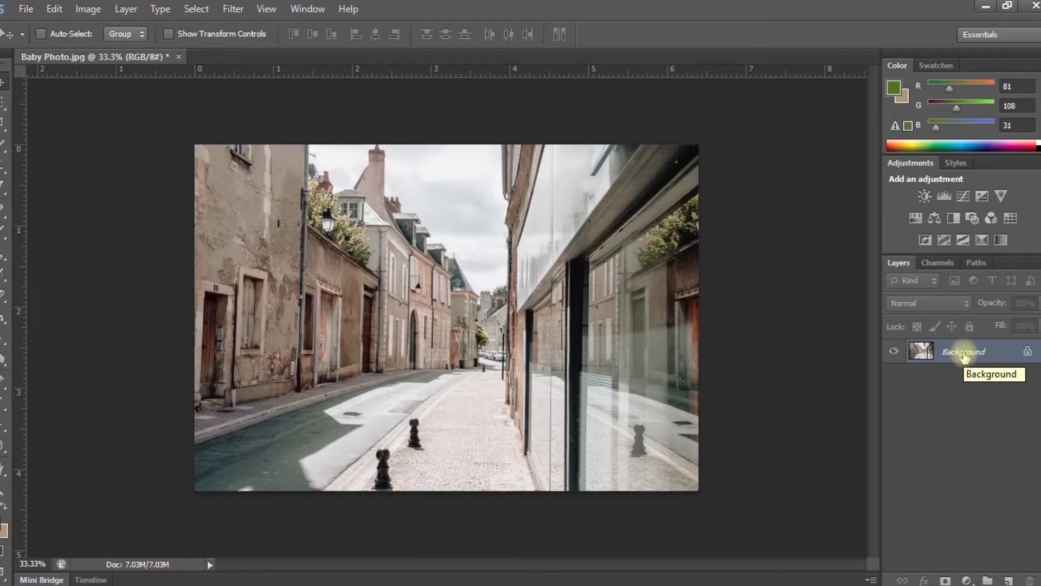
Duplicate the Background layer twice, keeping the name Background copy for the second duplicate, and duplicate that copy once more
drag(962, 354, 964, 355)
key(ctrl+j)
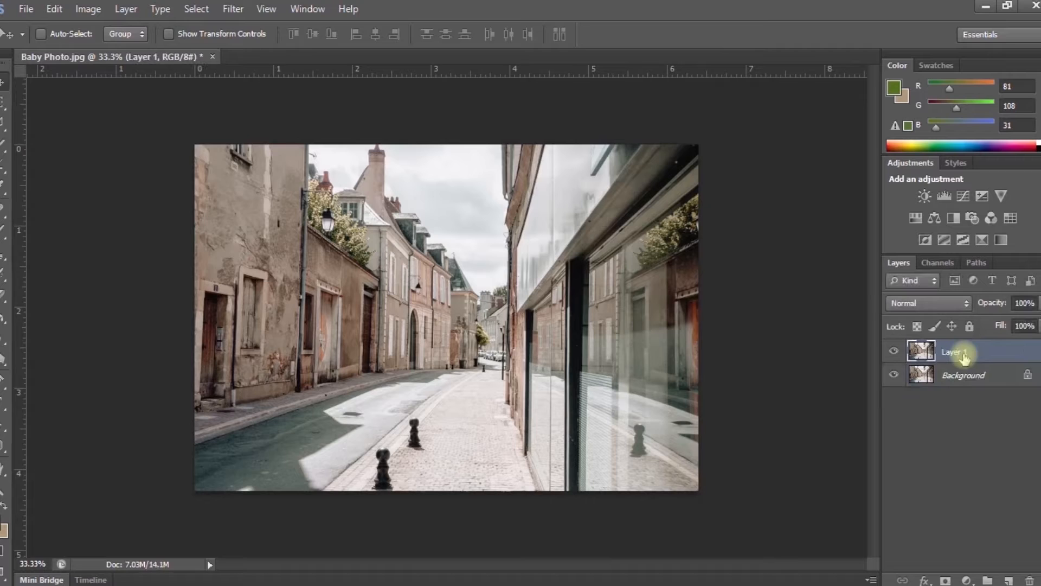
click(958, 374)
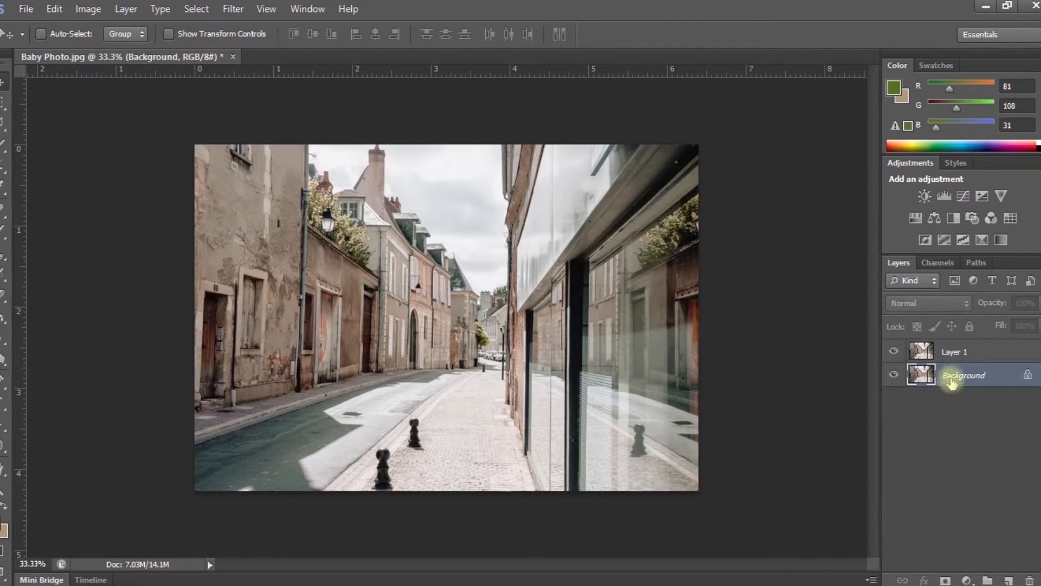
right_click(950, 381)
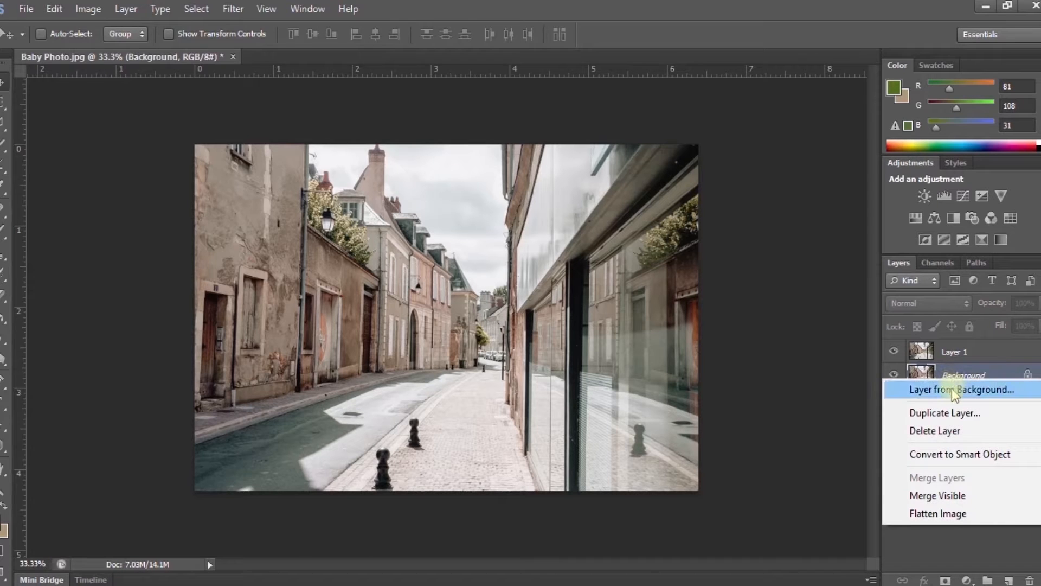
click(981, 415)
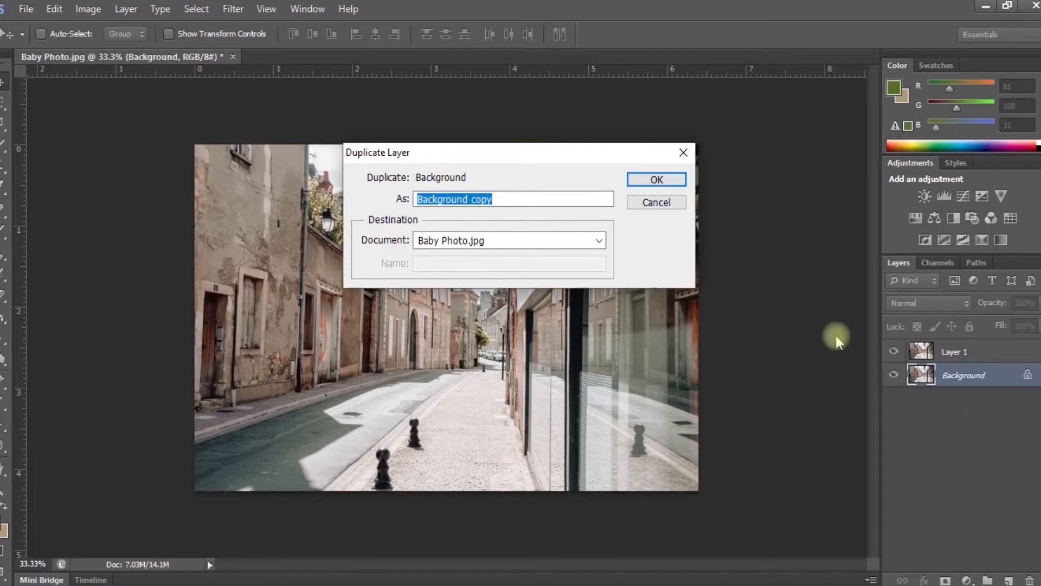
click(502, 201)
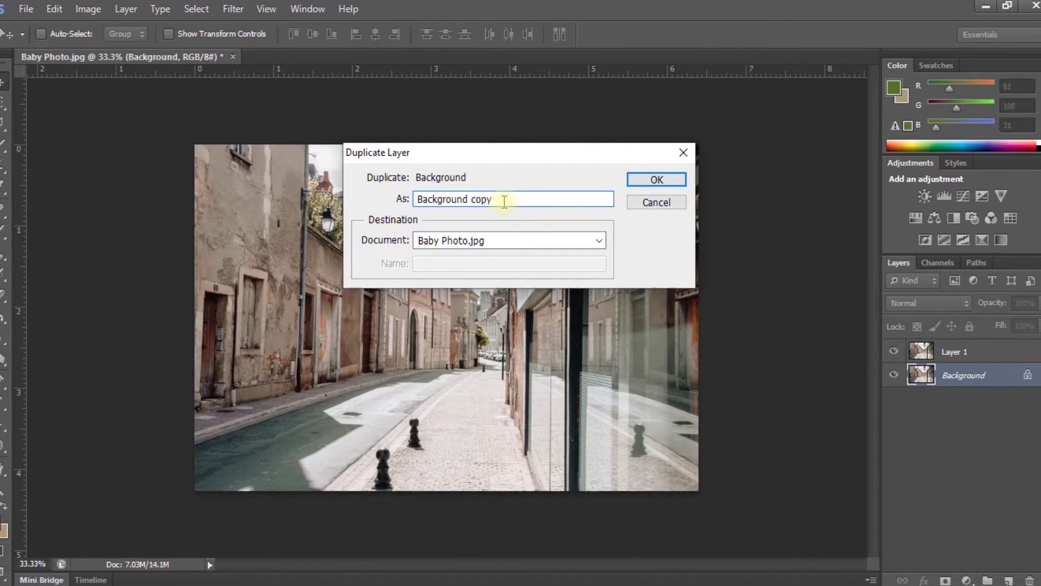
drag(494, 200, 406, 206)
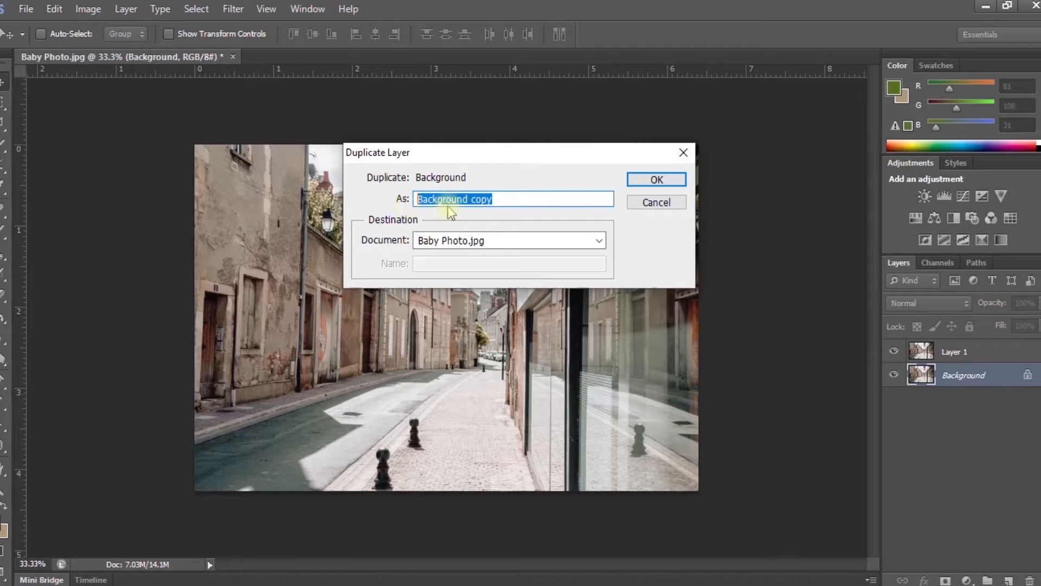
click(495, 200)
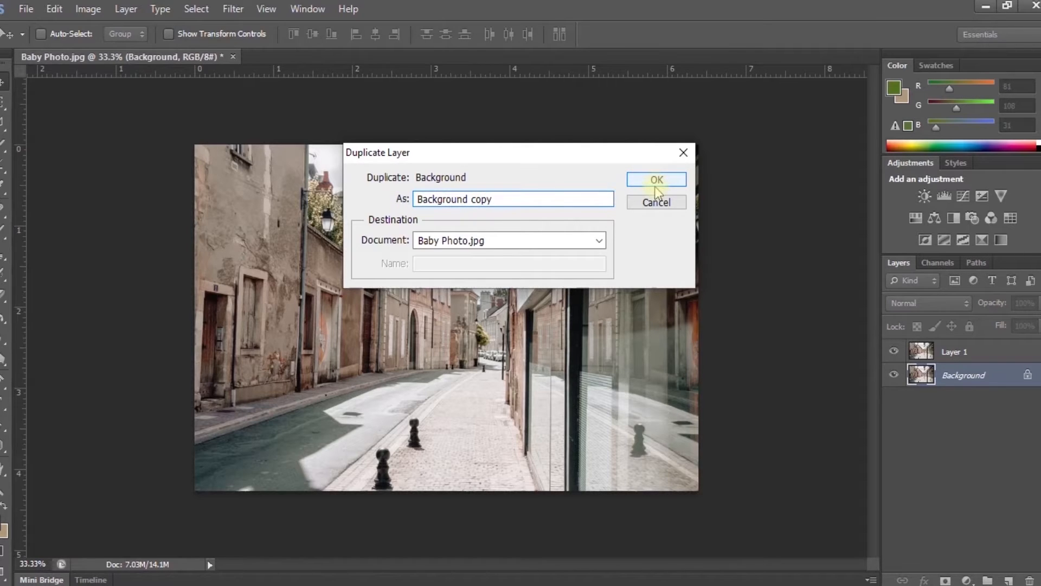
click(657, 181)
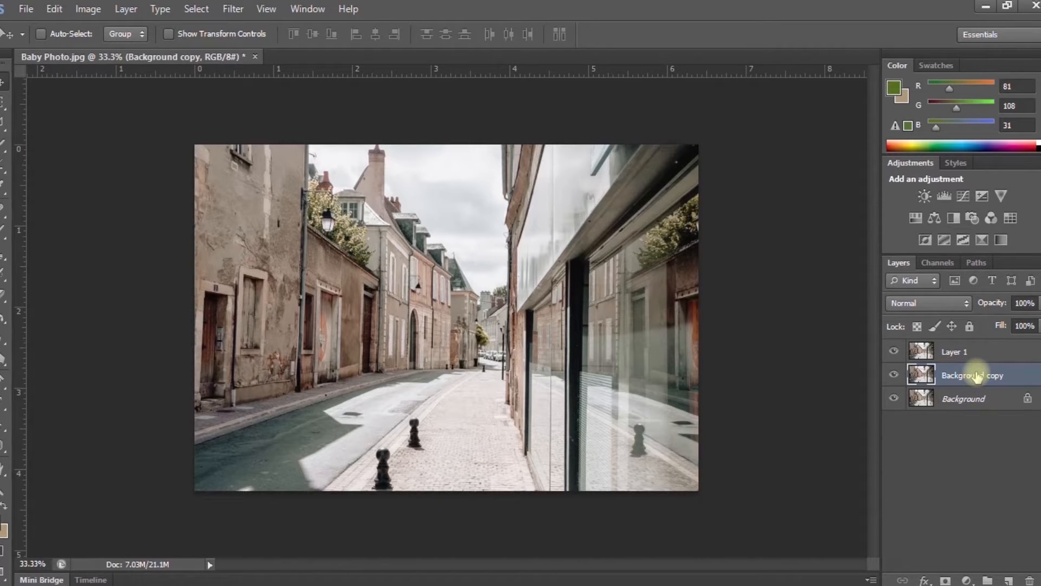
drag(976, 375, 1009, 579)
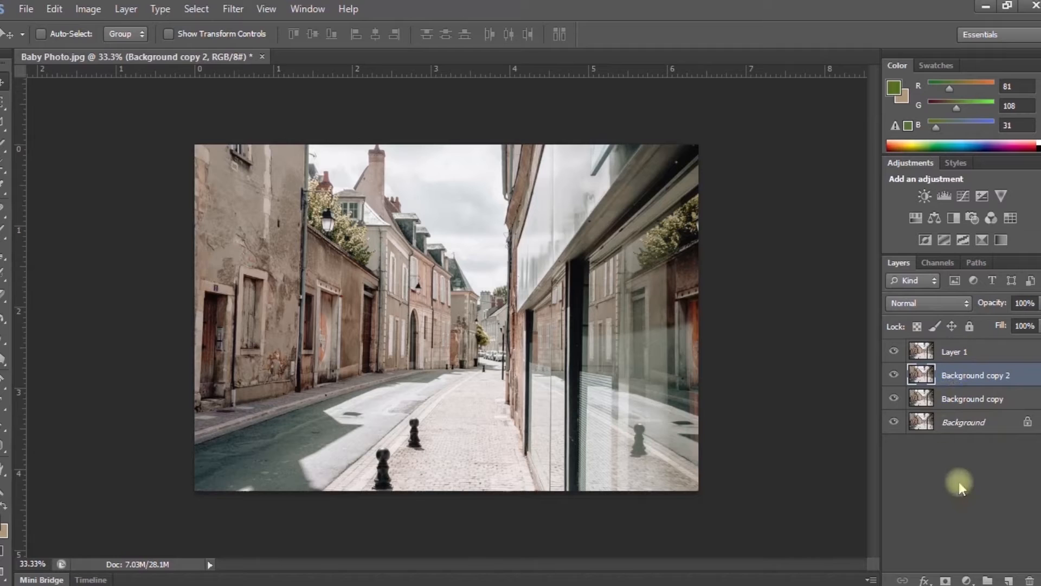
Merge all the duplicated layers down into the Background layer
click(976, 401)
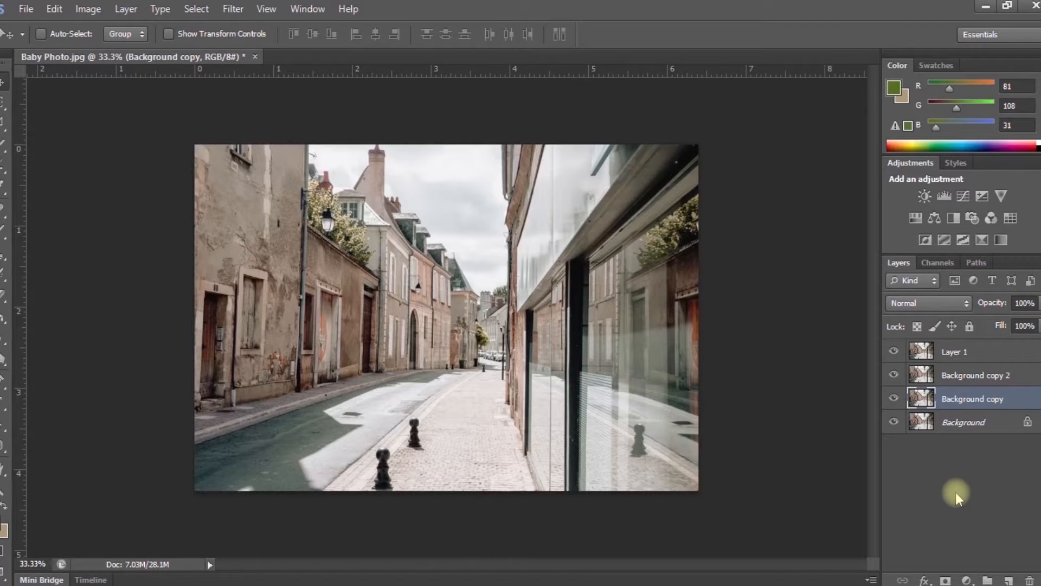
key(ctrl+e)
key(ctrl+e)
key(ctrl+e)
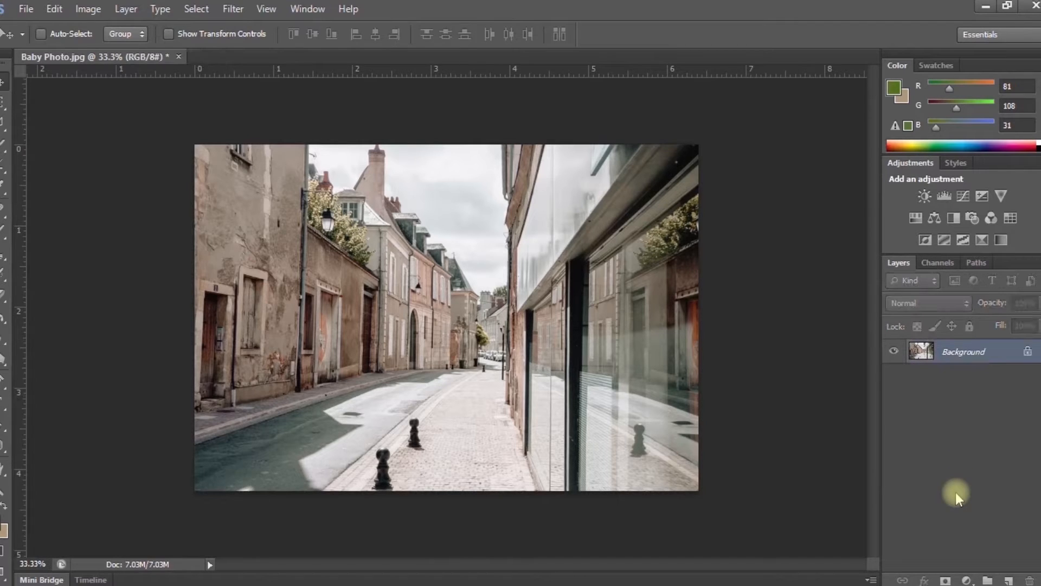
Add a new empty layer above the Background and set the layer thumbnails to the largest size
click(1009, 579)
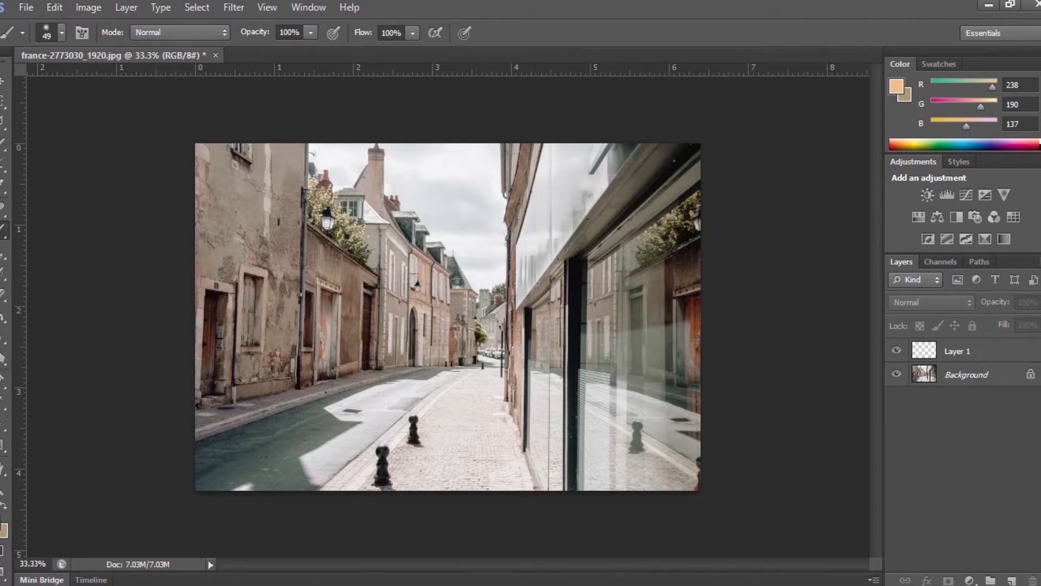
click(1040, 262)
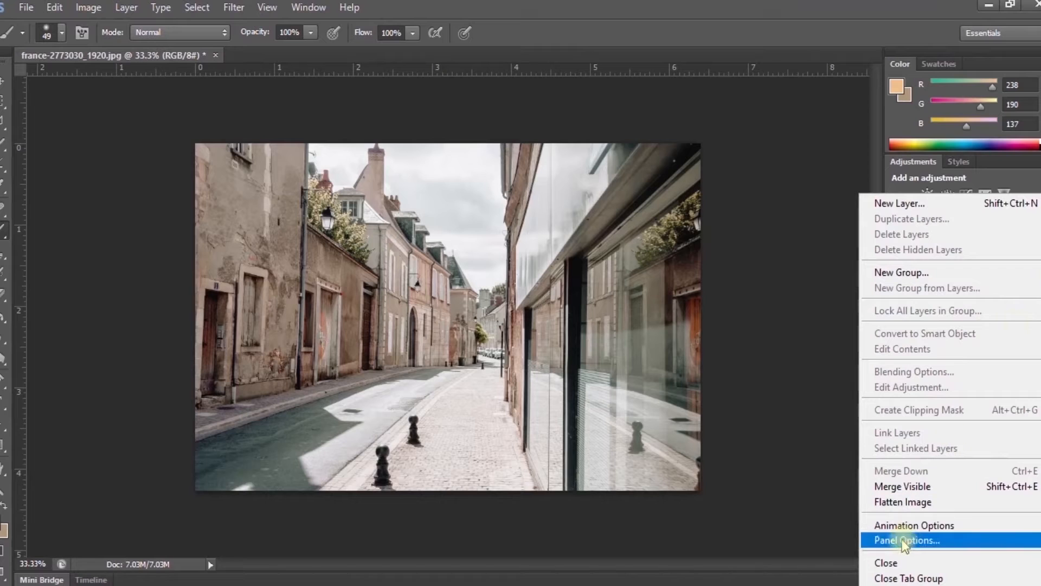
click(903, 539)
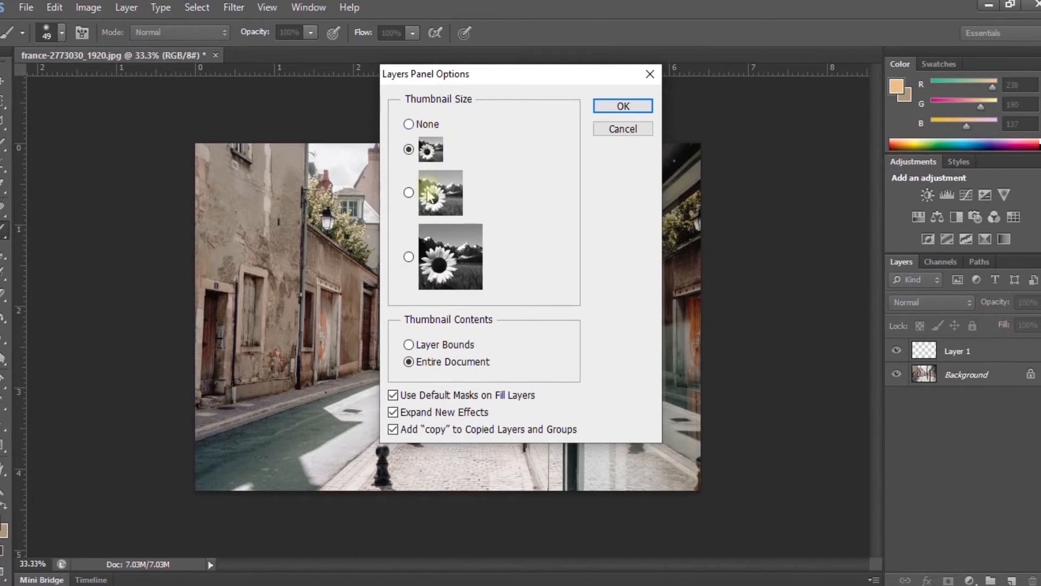
click(409, 258)
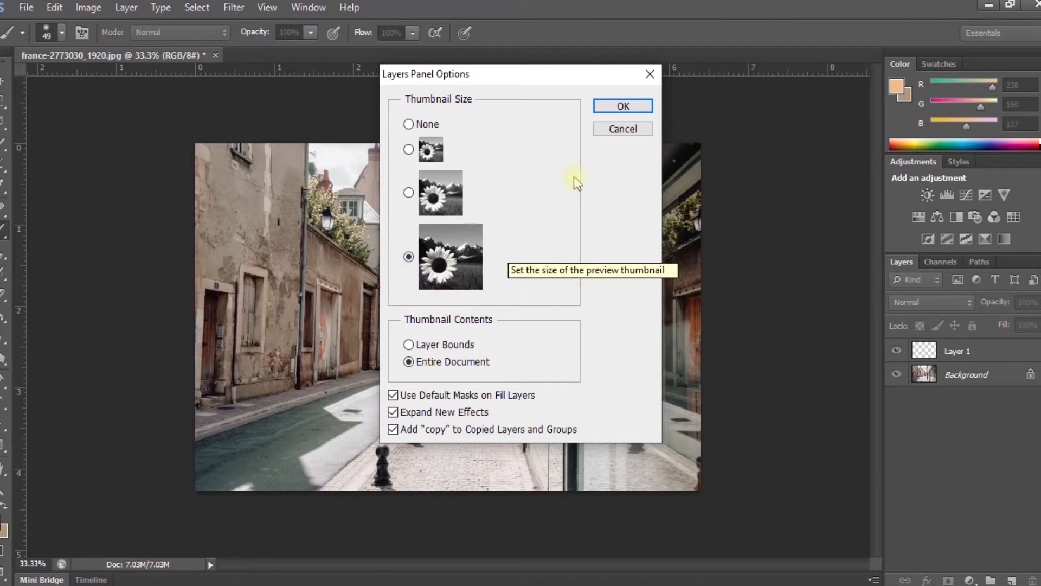
click(623, 107)
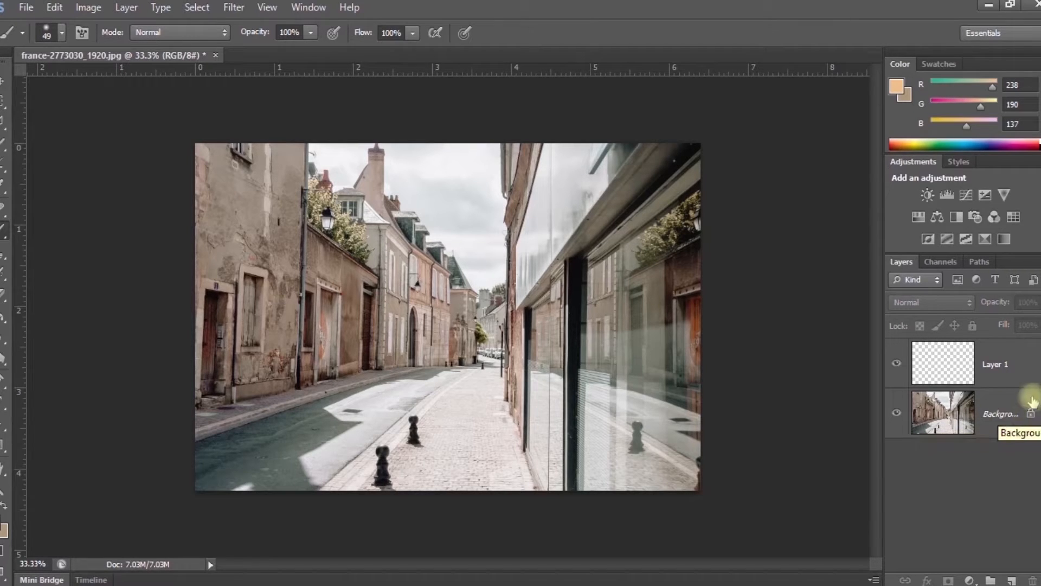
Convert the street photo's Background into a regular layer named Layer 0 and try moving it with the Move tool
double_click(996, 408)
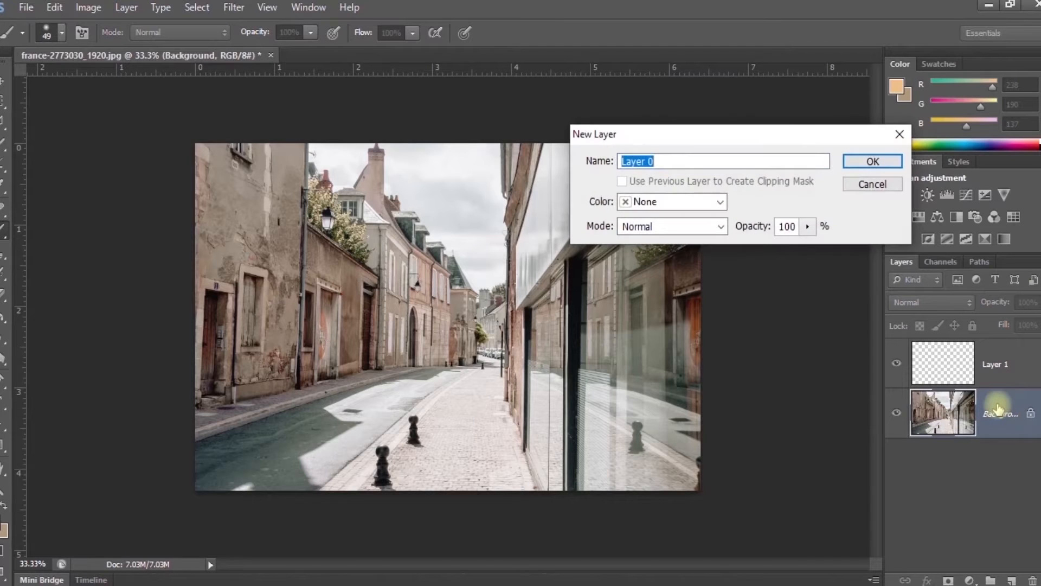
click(883, 160)
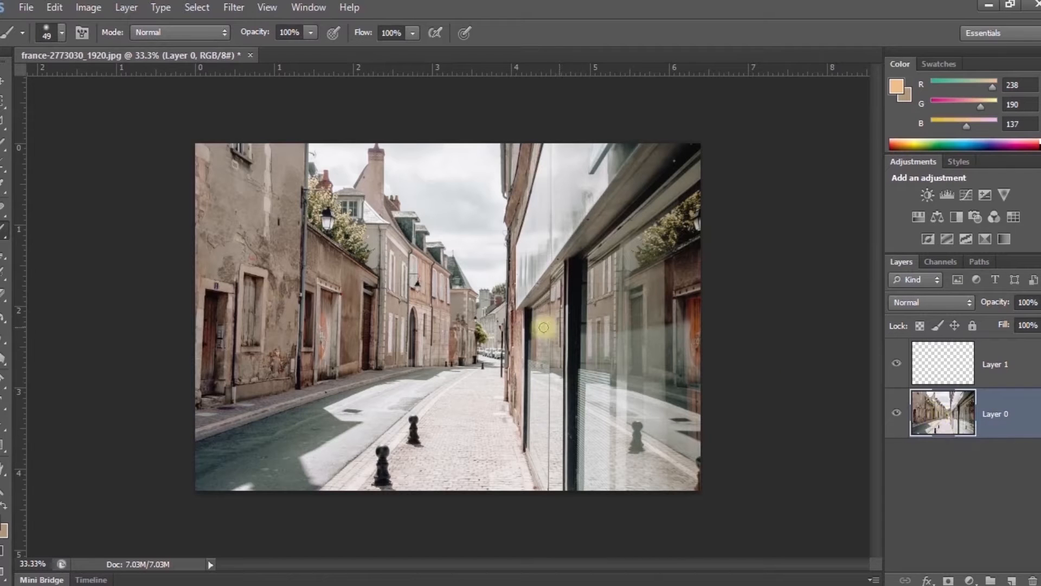
click(3, 81)
drag(476, 366, 472, 332)
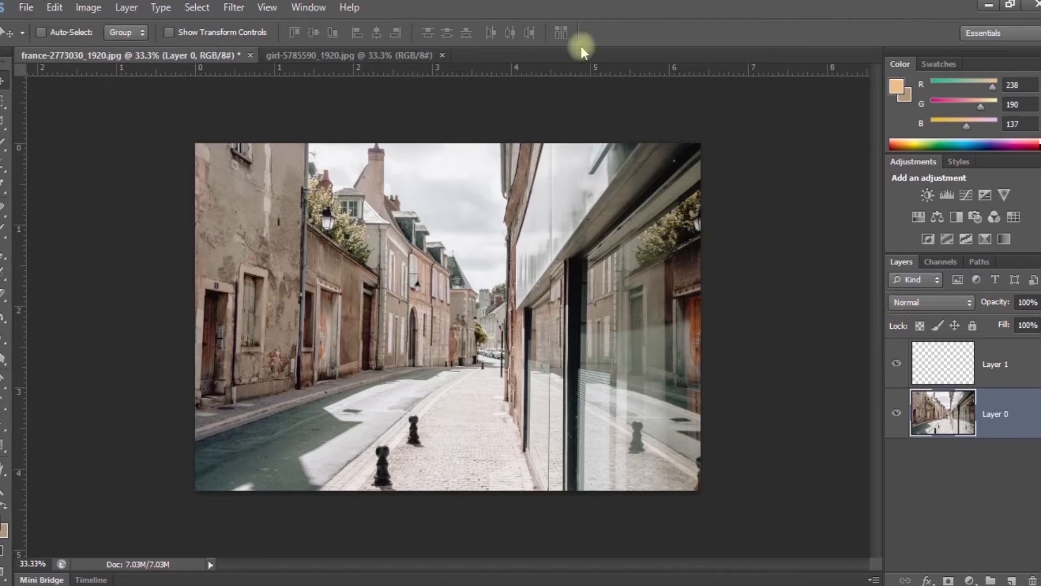
Switch to the girl-5785590_1920.jpg document and convert its Background into a regular layer named Layer 0
click(376, 55)
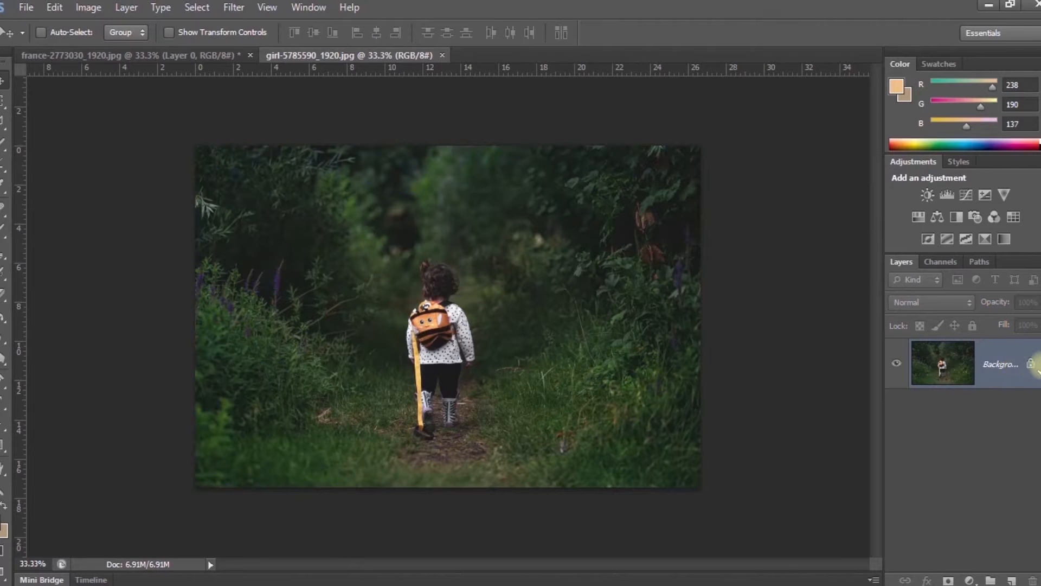
double_click(1030, 369)
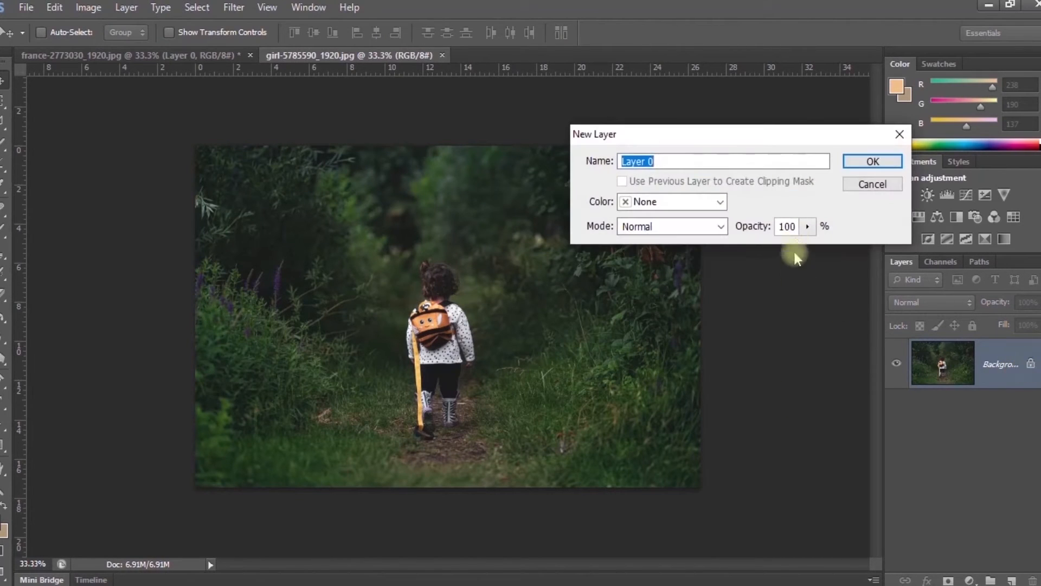
click(862, 164)
Copy the girl photo layer into the france-2773030_1920.jpg document and position it over the street photo
drag(444, 357, 196, 66)
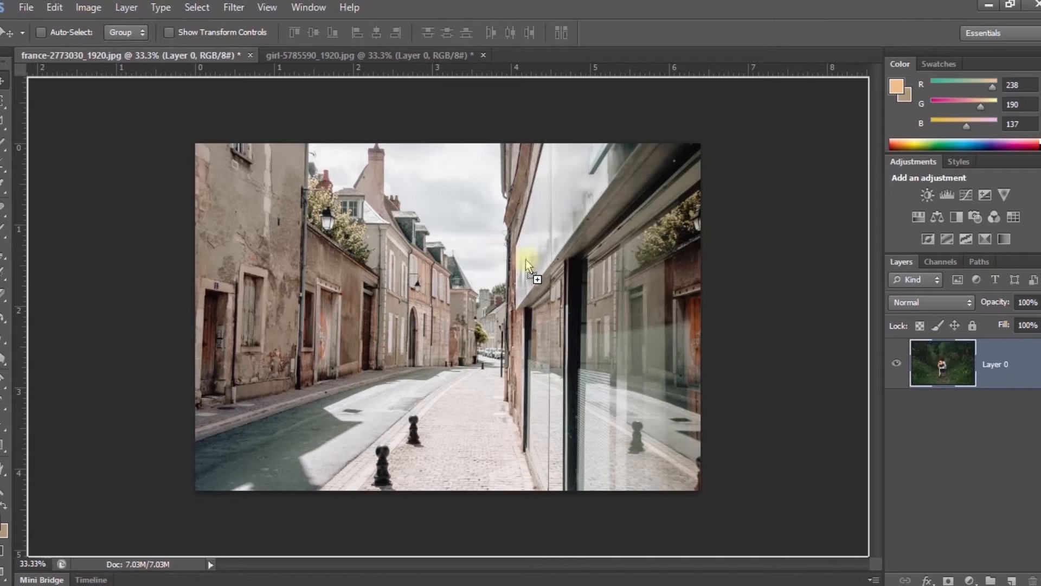
drag(313, 119, 153, 119)
drag(286, 227, 494, 347)
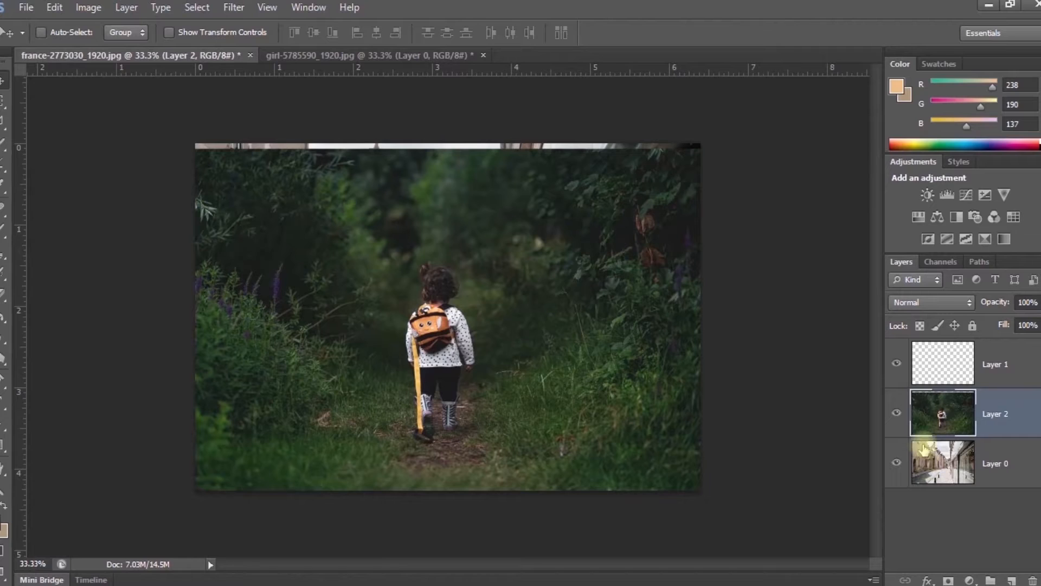
Hide the girl photo's Layer 2 and move it below the street photo's Layer 0 in the layer order
click(897, 416)
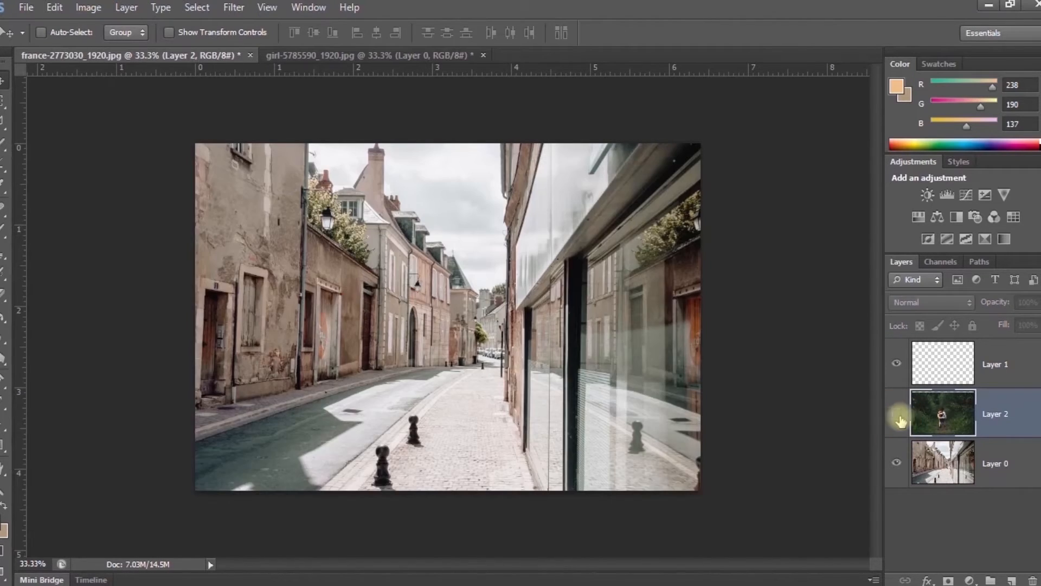
drag(1007, 408, 1005, 496)
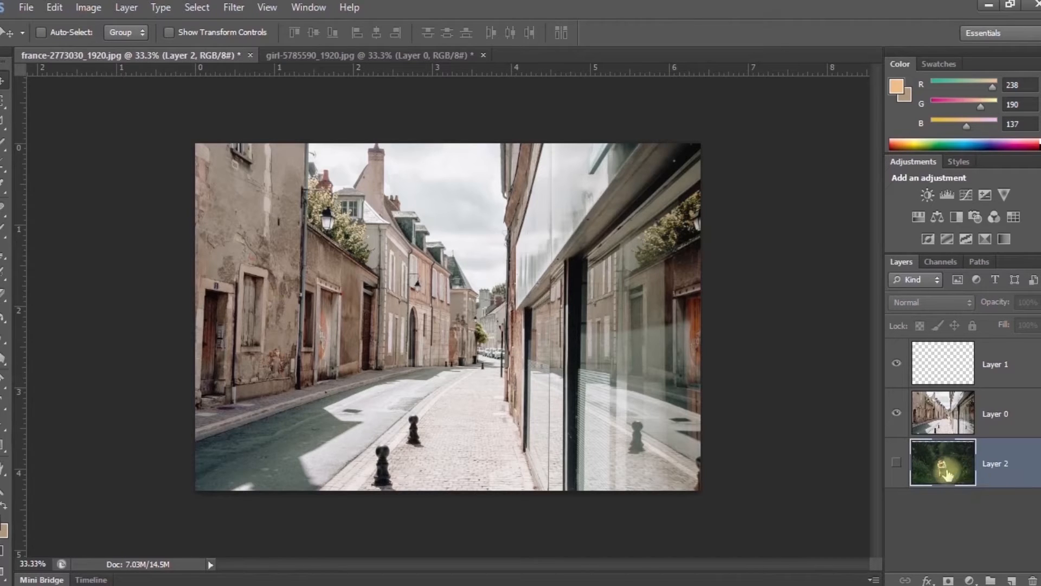
Make the girl photo's Layer 2 visible, lower the street photo's Layer 0 opacity to 0% and raise it again to 98%
click(896, 462)
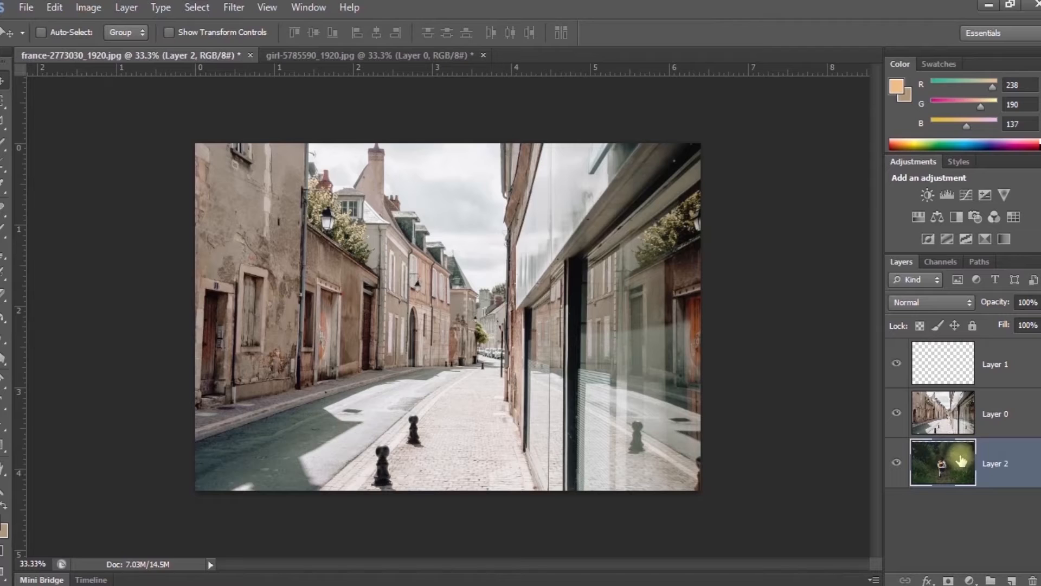
click(954, 424)
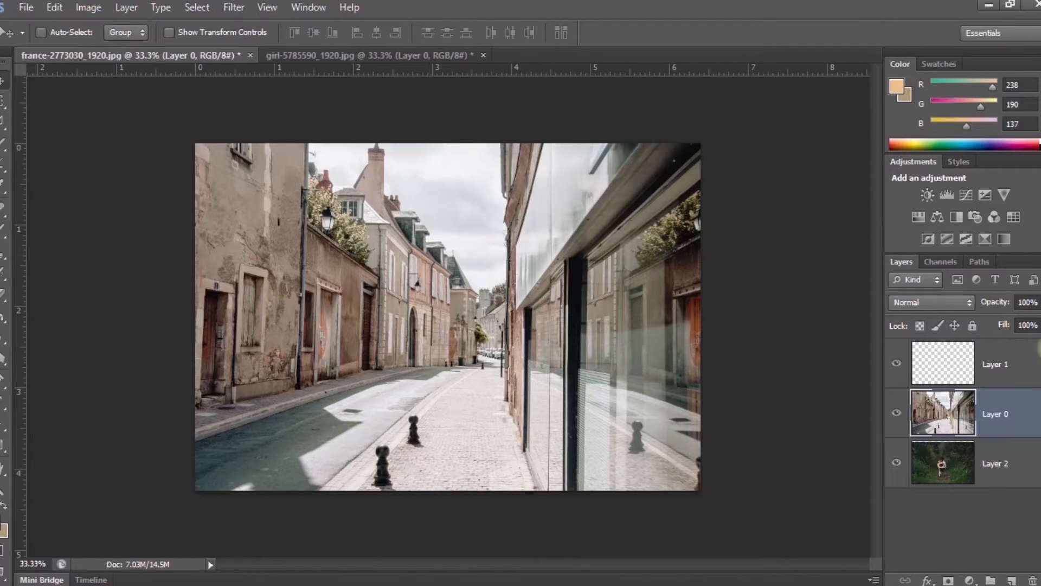
click(1037, 305)
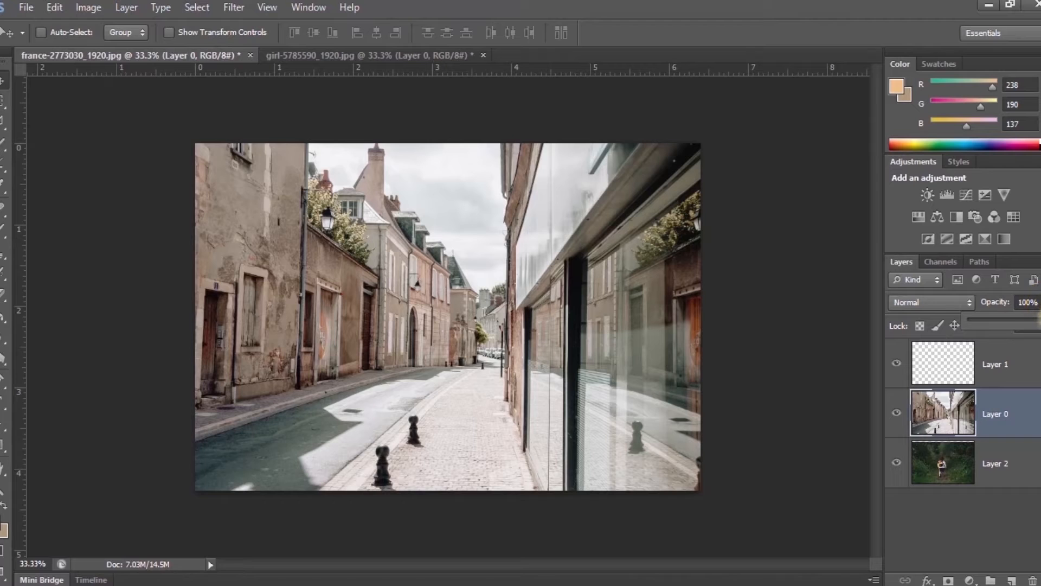
drag(1036, 321, 965, 330)
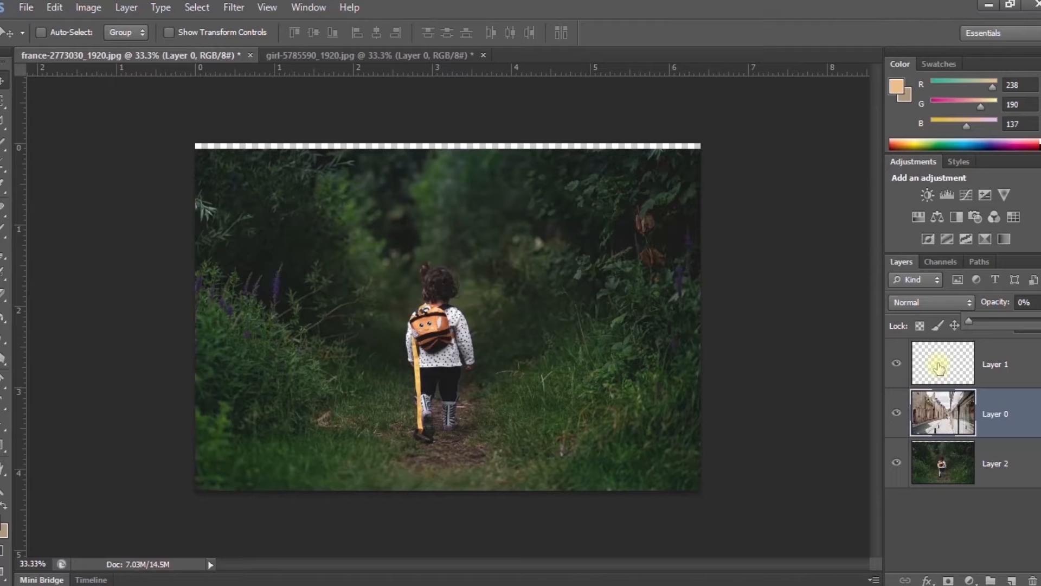
click(1039, 321)
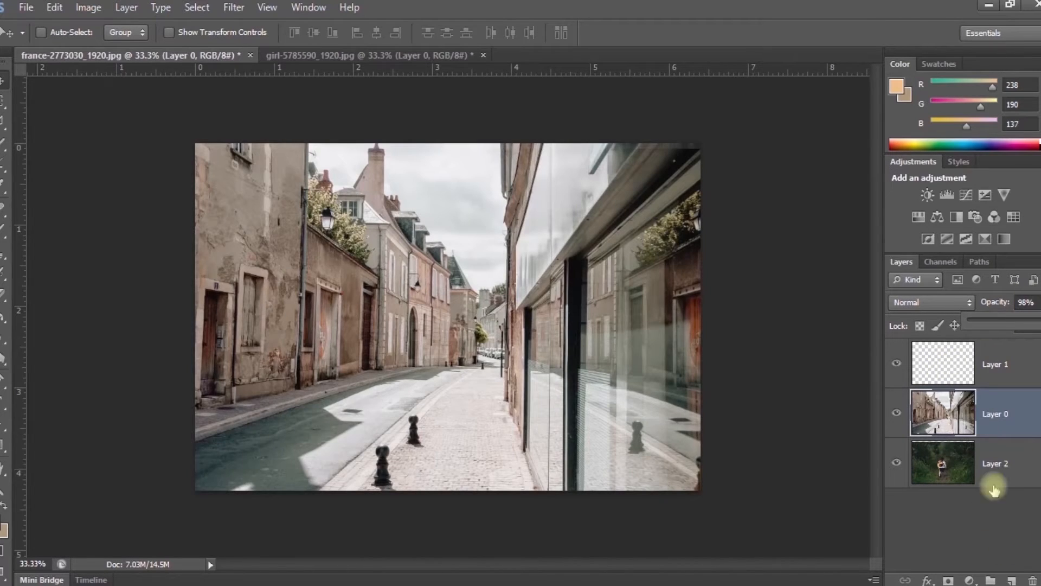
Lower the fill of the street photo's Layer 0 to 10%
click(1004, 507)
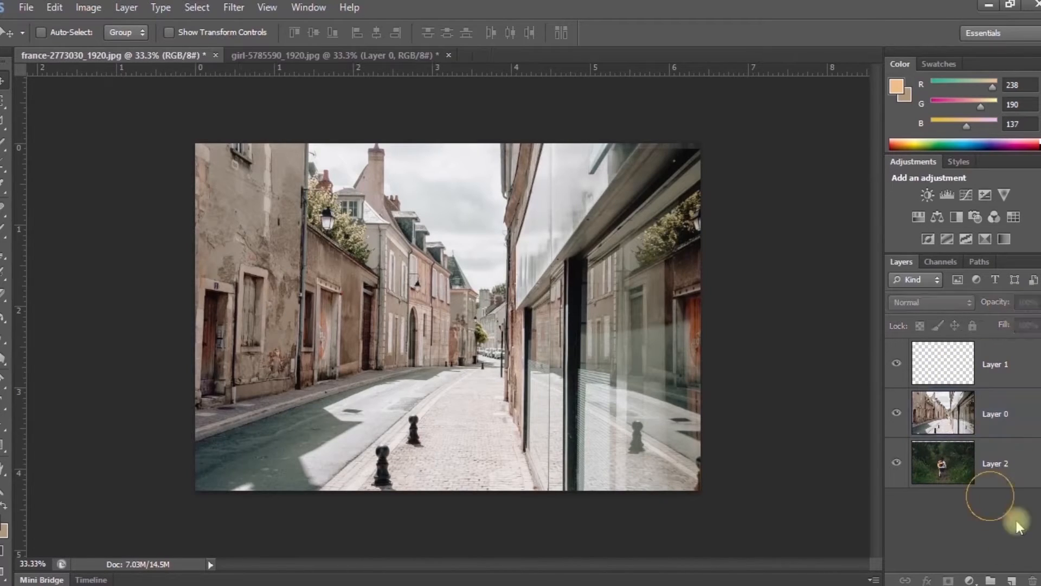
click(994, 465)
click(1000, 412)
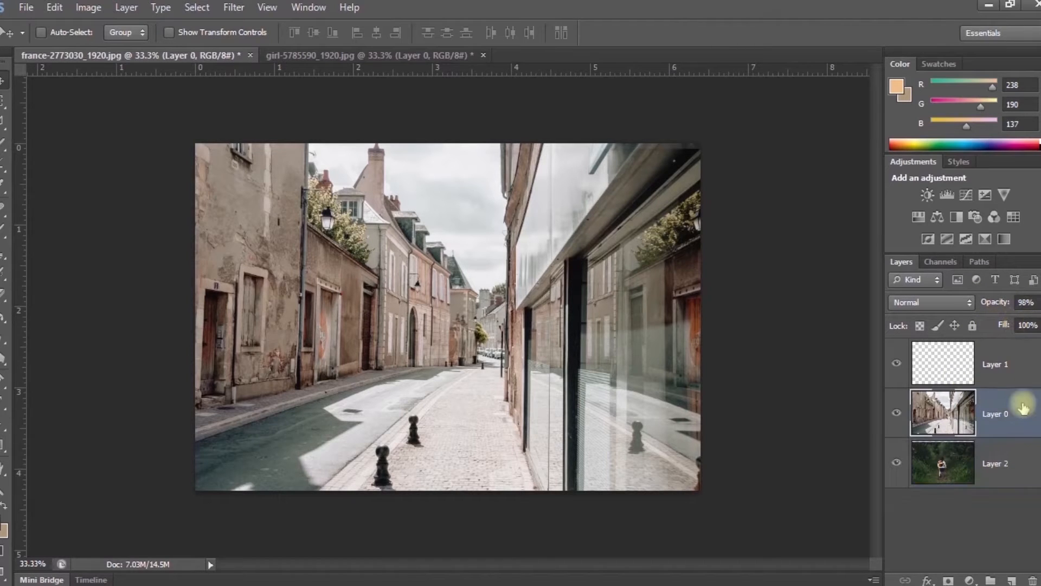
click(1040, 326)
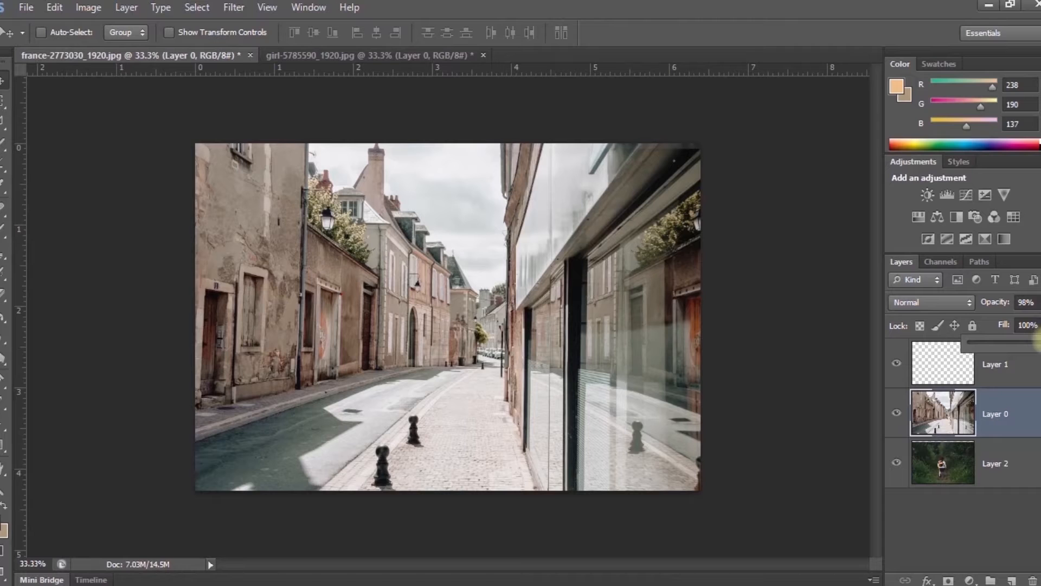
drag(1040, 345, 984, 356)
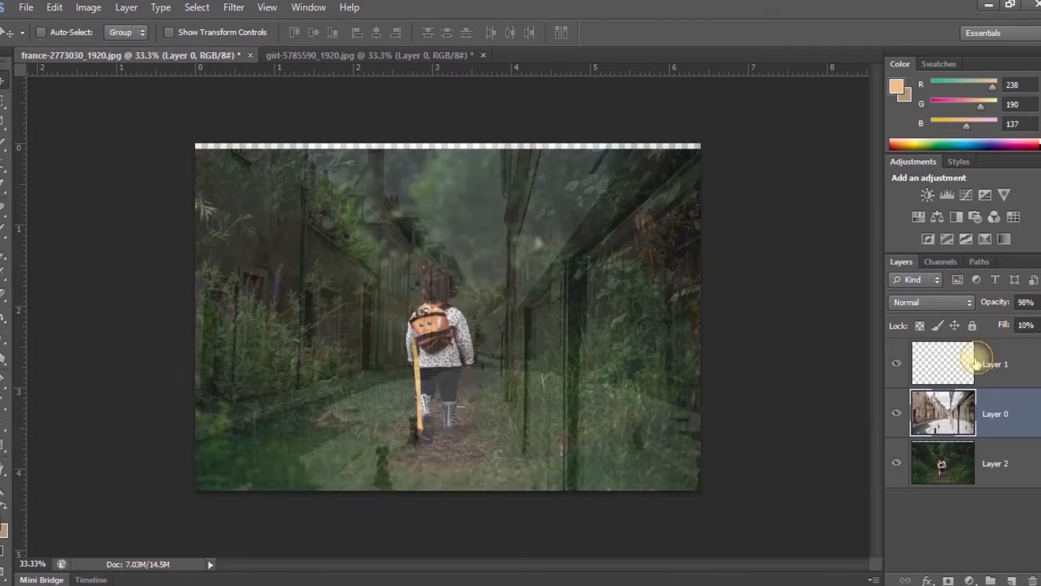
Lower the fill of the empty Layer 1 to 0%, return it to 100% and deselect the layer
click(963, 365)
double_click(963, 364)
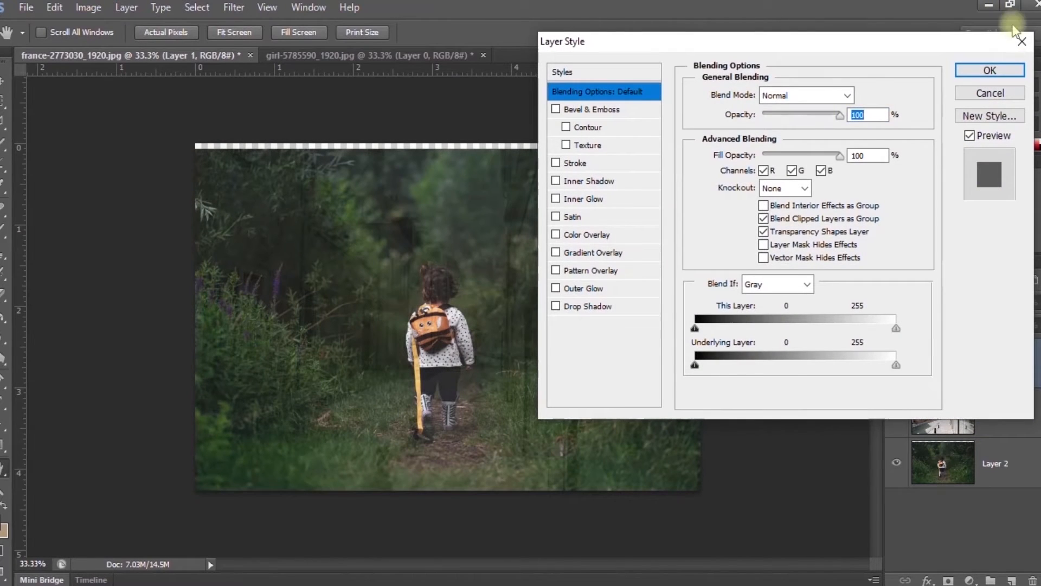
click(1013, 48)
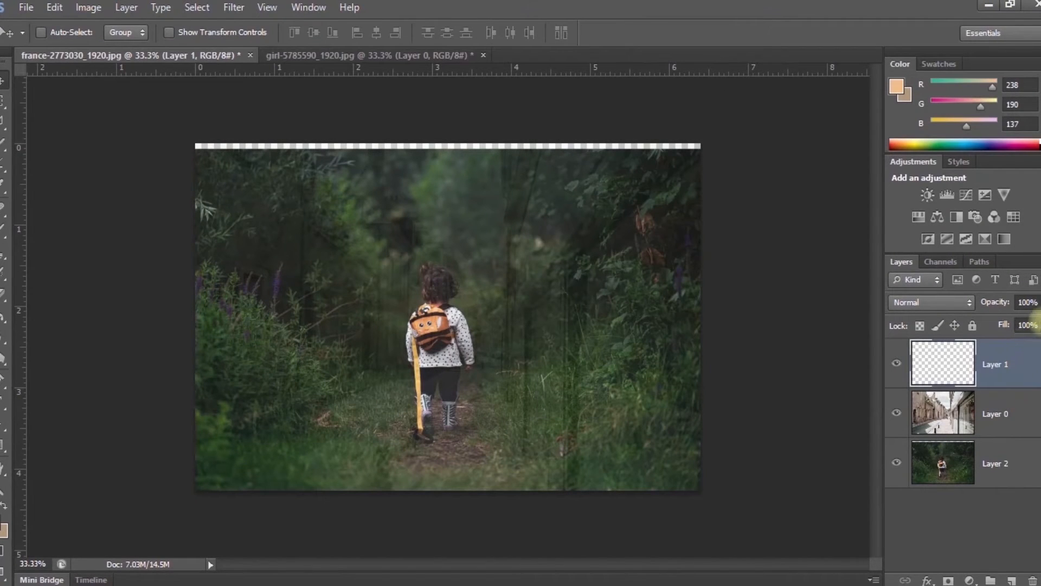
click(1032, 325)
drag(1033, 343, 971, 344)
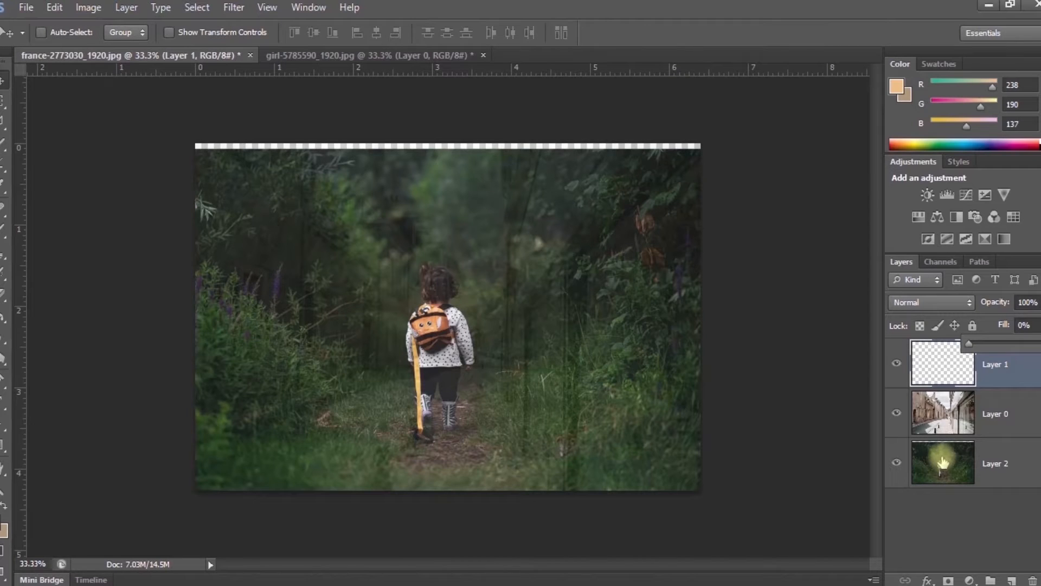
click(967, 343)
drag(1032, 344, 1040, 344)
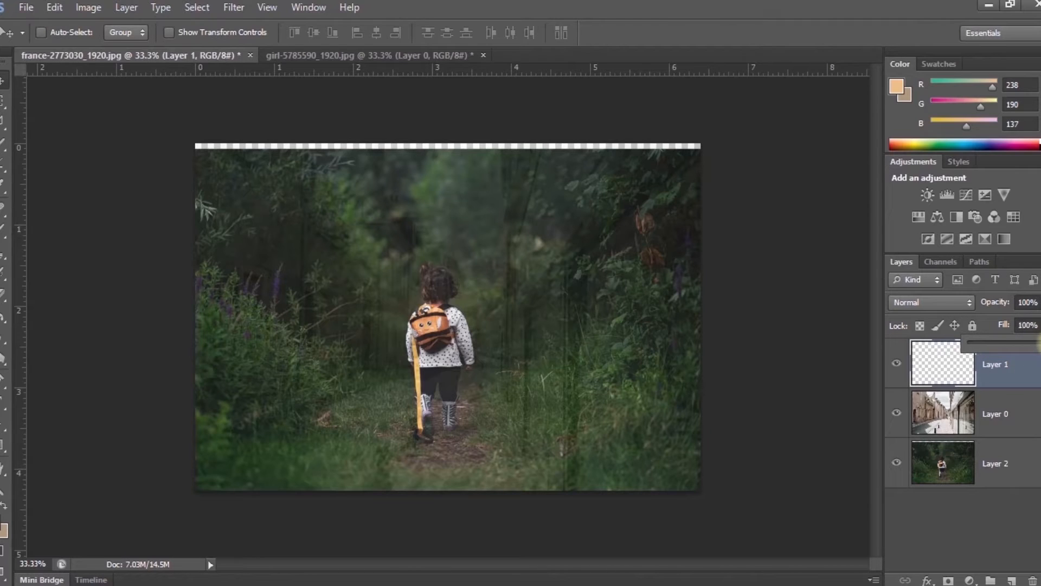
click(971, 512)
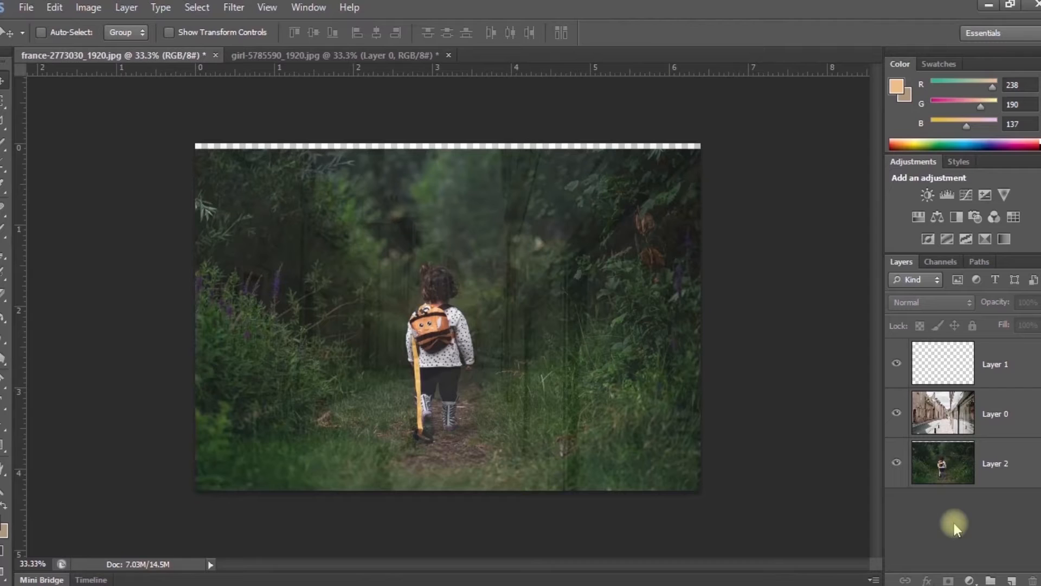
Restore the street photo's Layer 0 fill to 100% and deselect the layer
click(995, 413)
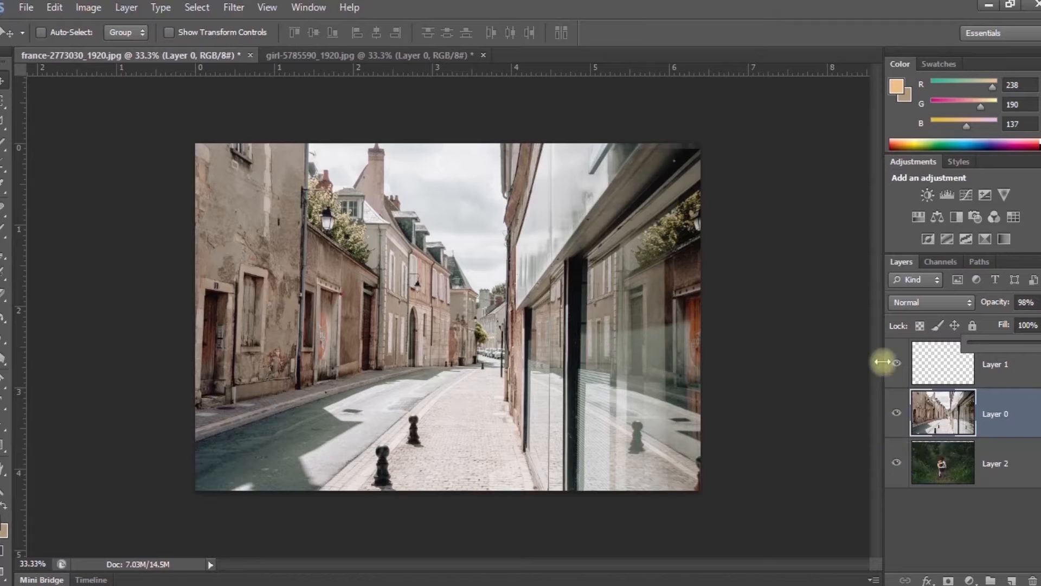
click(925, 522)
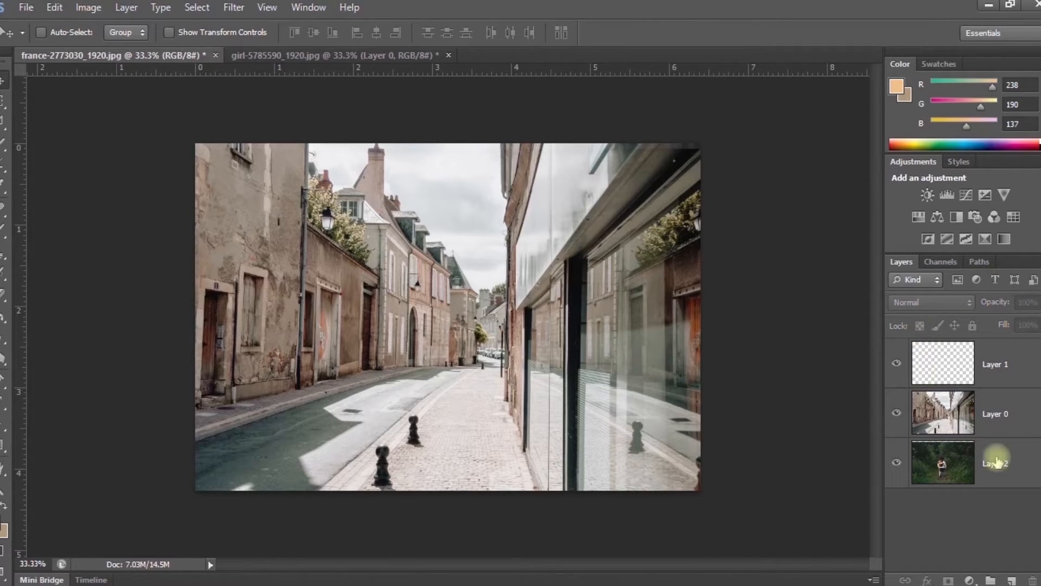
Scale the street photo's Layer 0 down to about 60% with Free Transform and reposition it over the upper part of the girl photo
click(994, 416)
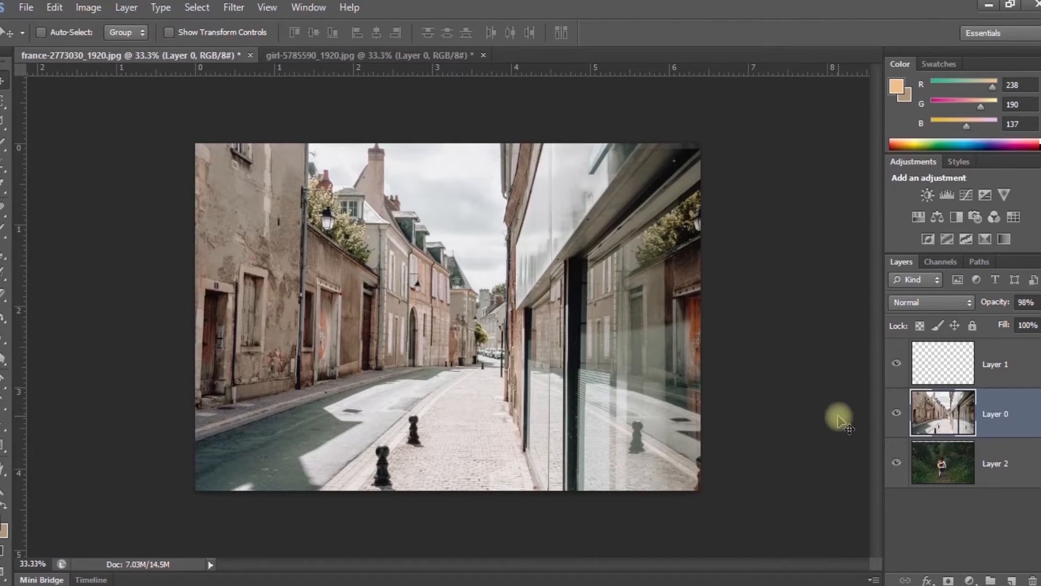
key(ctrl+t)
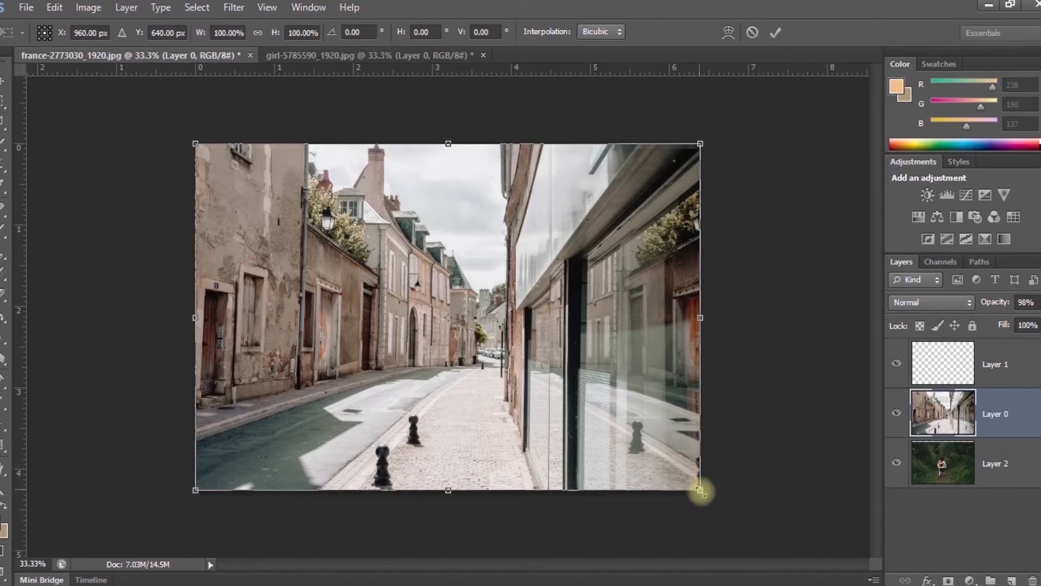
drag(699, 490, 483, 378)
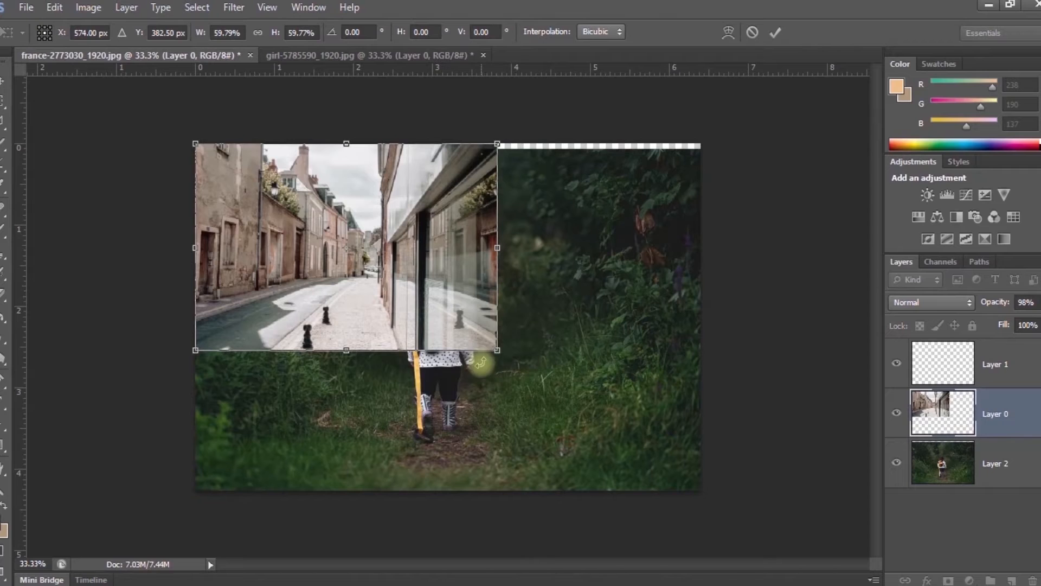
click(771, 33)
drag(260, 251, 221, 284)
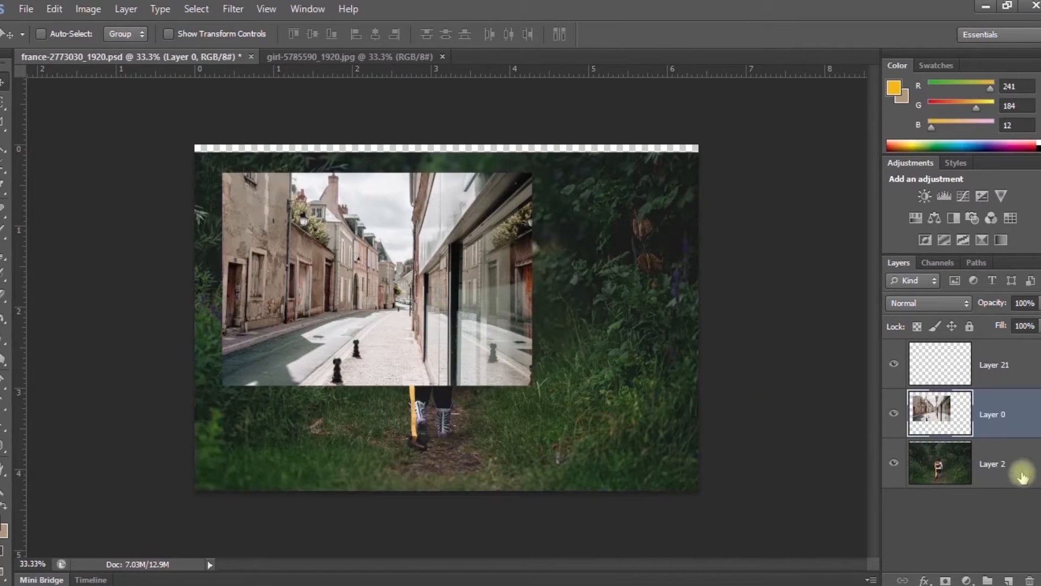
Move the girl photo's Layer 2 up to cover the transparent strip along the canvas's upper edge
click(991, 464)
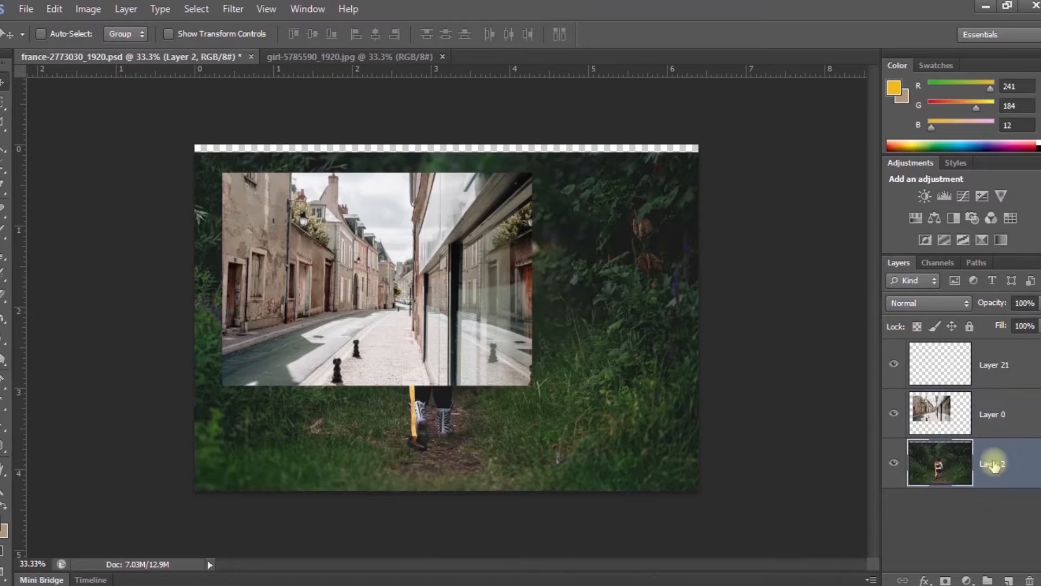
drag(627, 375, 624, 374)
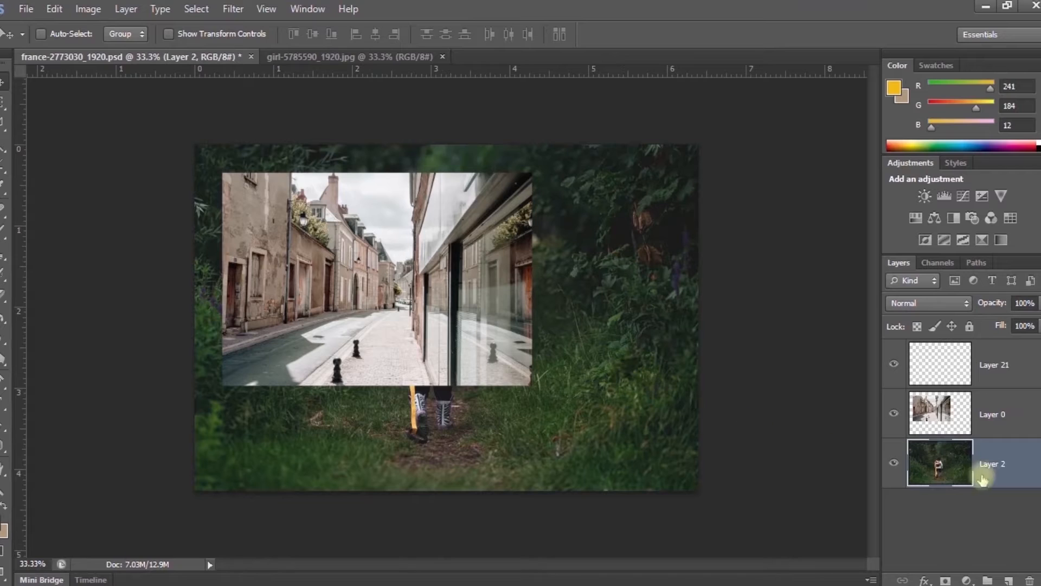
Lock the transparent pixels of the street photo's Layer 0 and move the photo slightly down and to the left
click(1000, 422)
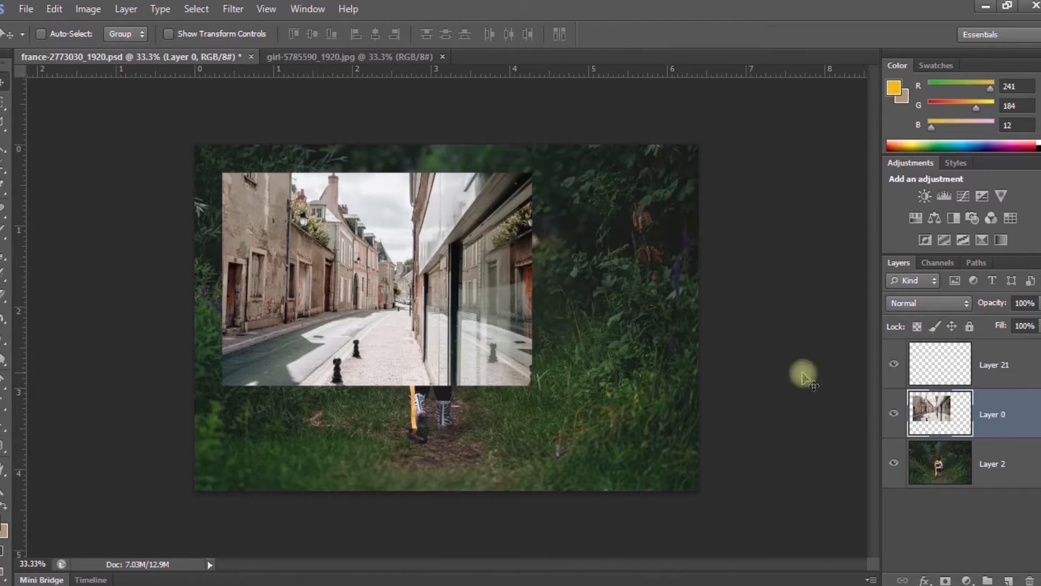
click(916, 327)
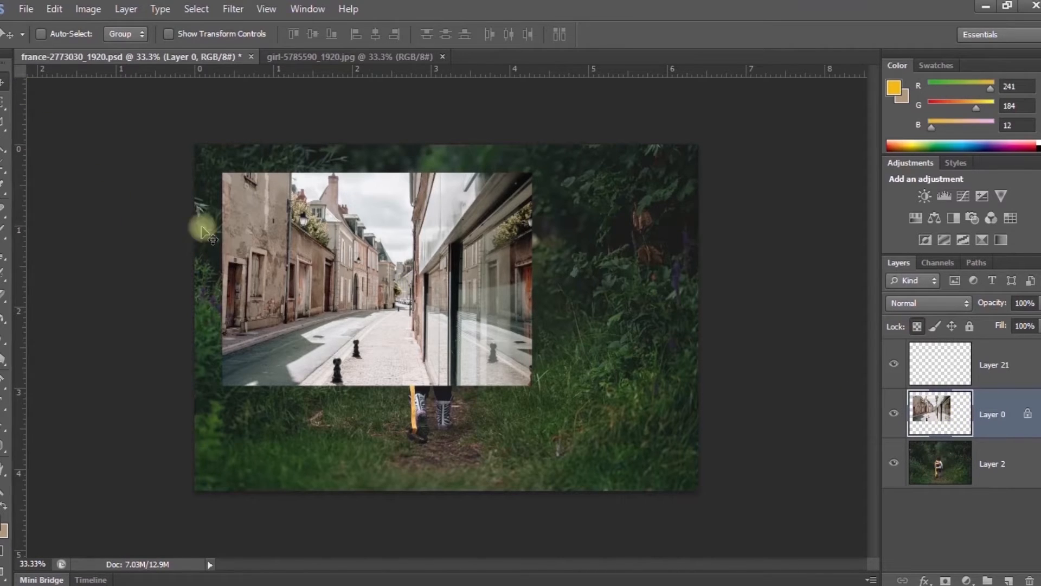
mouse_move(395, 281)
mouse_down()
mouse_move(382, 276)
mouse_move(398, 308)
mouse_move(390, 281)
mouse_up()
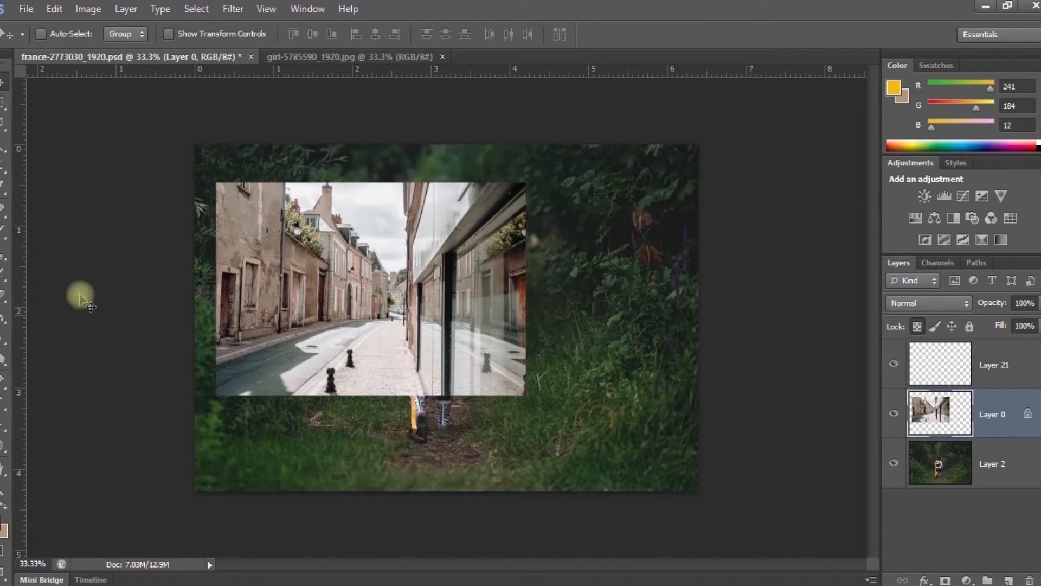
Paint yellow freehand strokes with the size 60 brush across the street photo on Layer 0 and a zigzag over the forest on Layer 21
click(4, 231)
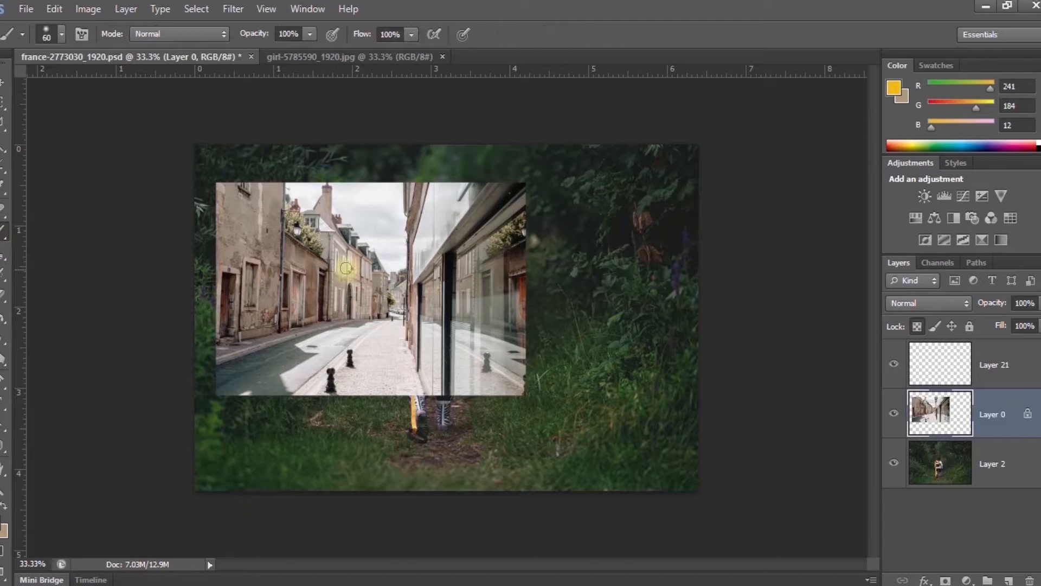
mouse_move(293, 288)
mouse_down()
mouse_move(320, 269)
mouse_move(434, 252)
mouse_move(315, 323)
mouse_move(391, 314)
mouse_move(459, 257)
mouse_move(446, 264)
mouse_move(452, 295)
mouse_up()
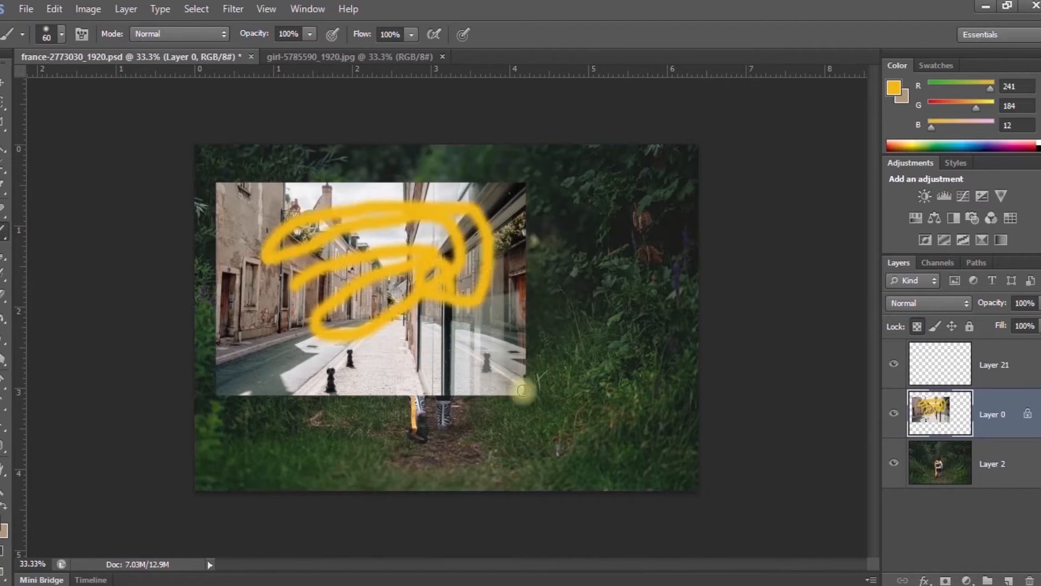
click(524, 300)
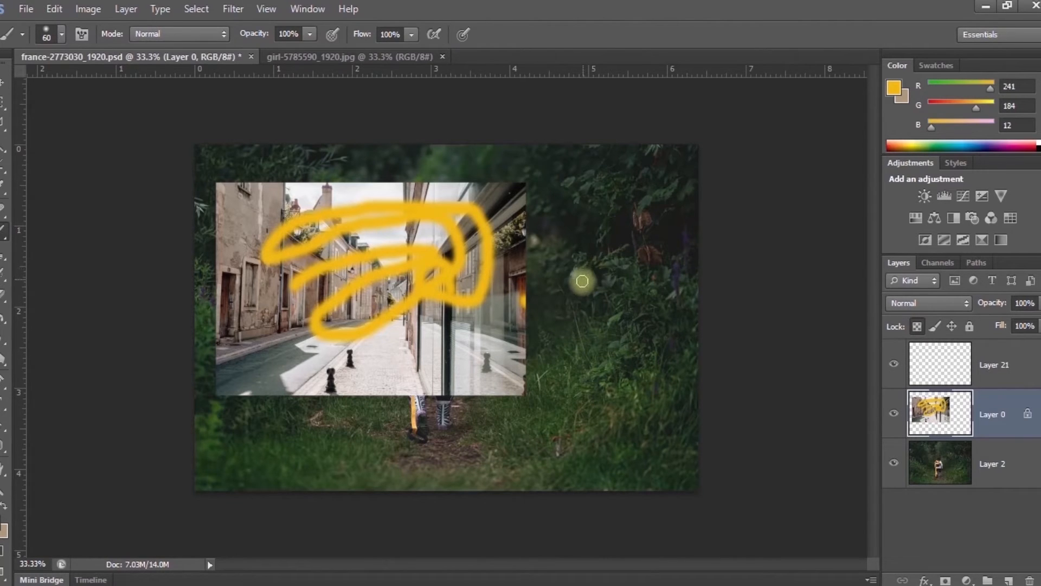
click(998, 373)
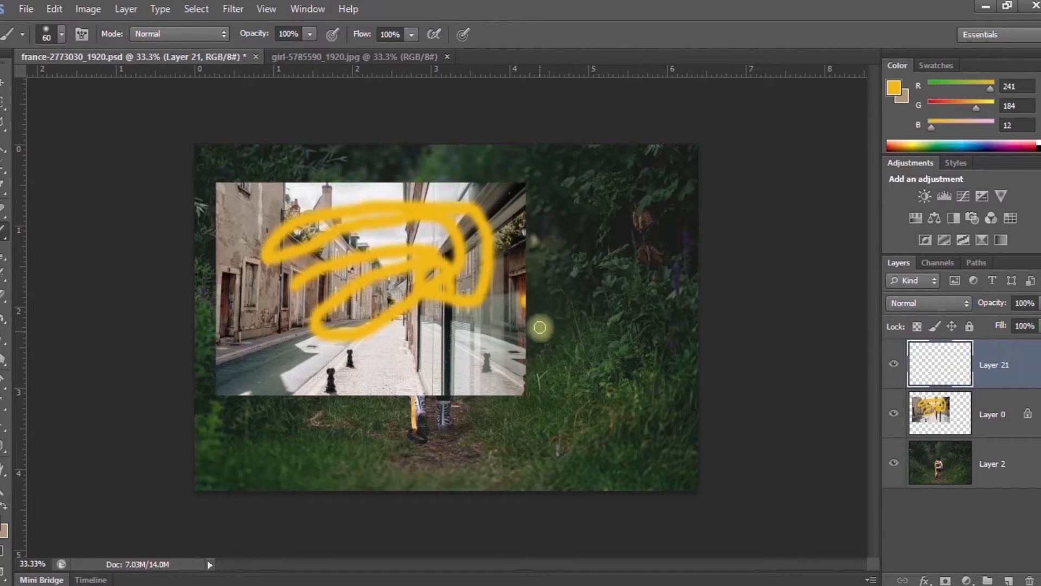
mouse_move(552, 266)
mouse_down()
mouse_move(650, 266)
mouse_move(630, 290)
mouse_move(577, 317)
mouse_move(594, 330)
mouse_move(651, 332)
mouse_move(597, 369)
mouse_move(637, 384)
mouse_up()
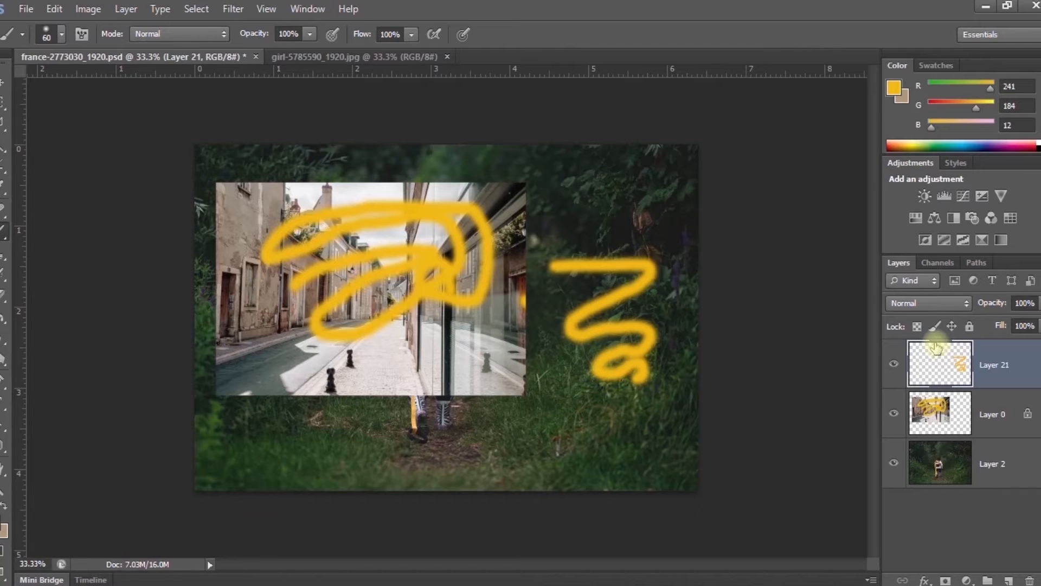
Undo the yellow brush strokes on Layer 21 and Layer 0
key(ctrl+alt+z)
key(ctrl+alt+z)
key(ctrl+alt+z)
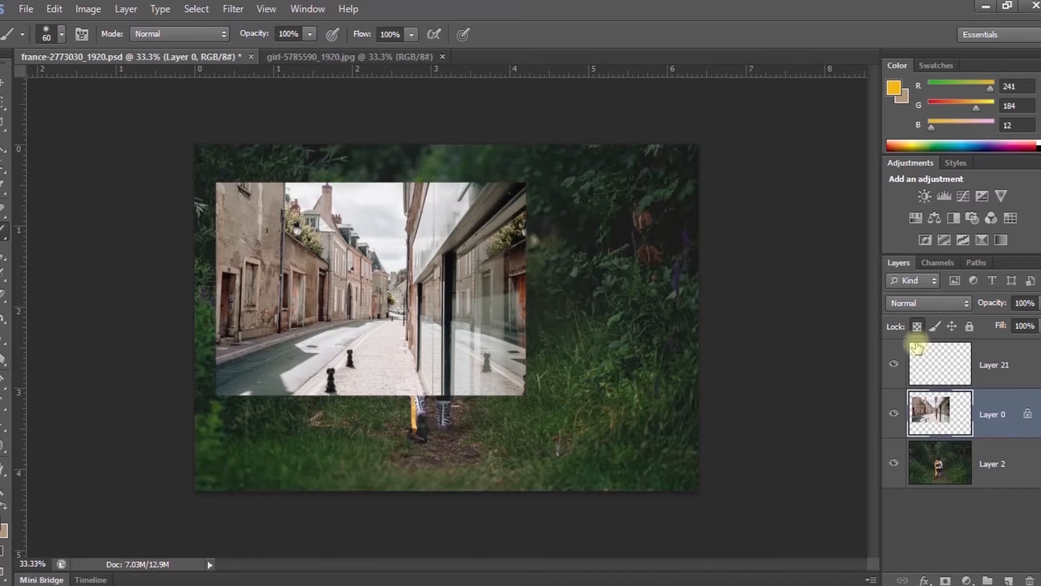
Replace Layer 0's transparency lock with an image pixels lock and move the street photo slightly up and to the right
click(916, 327)
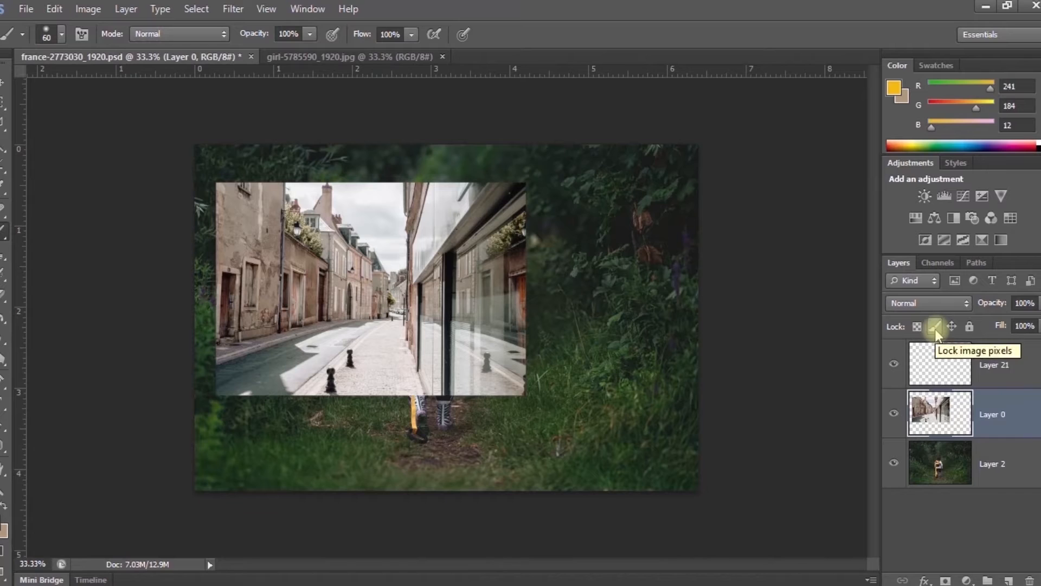
click(934, 327)
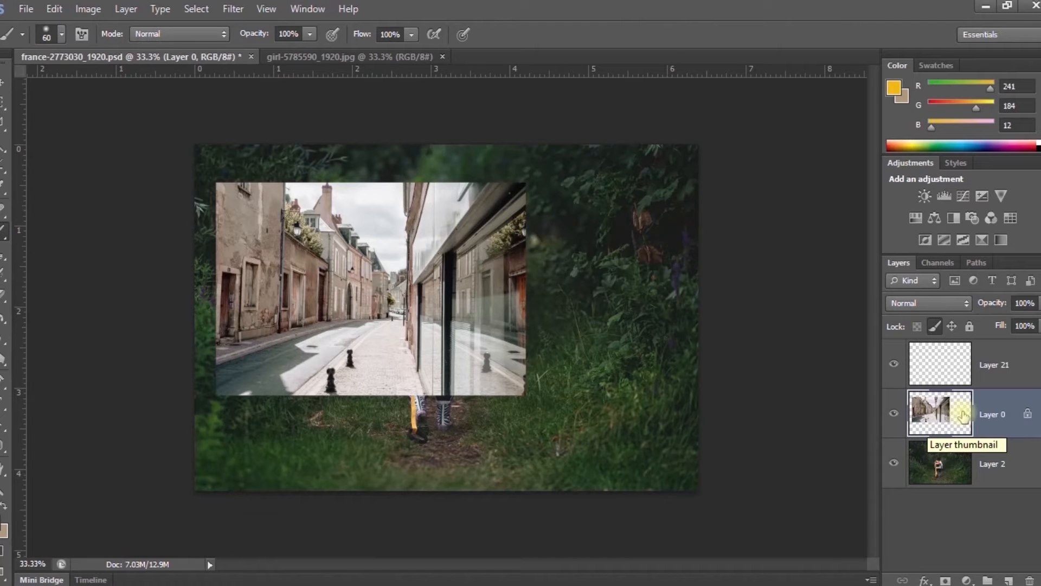
key(v)
drag(363, 309, 386, 296)
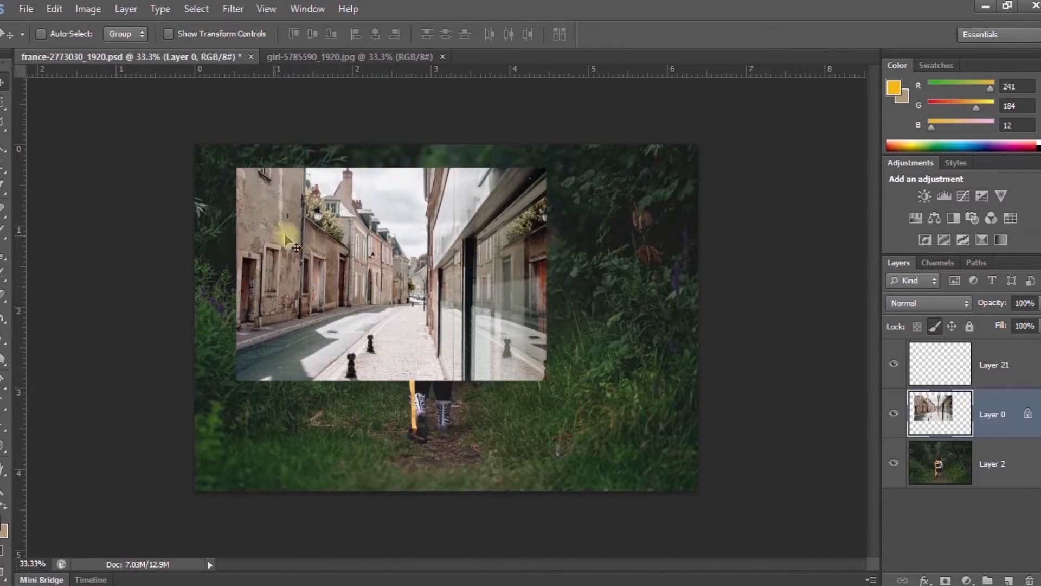
Try to paint with the Brush tool on the street photo's pixel-locked Layer 0
click(3, 236)
click(314, 263)
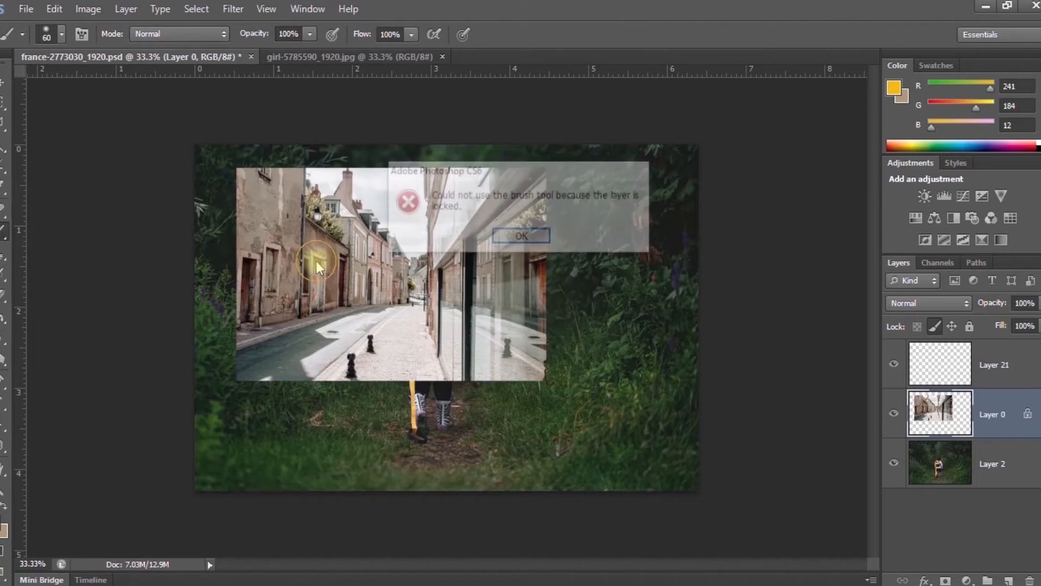
Try to paint on the forest area outside the street photo while Layer 0's image pixels are locked
click(526, 238)
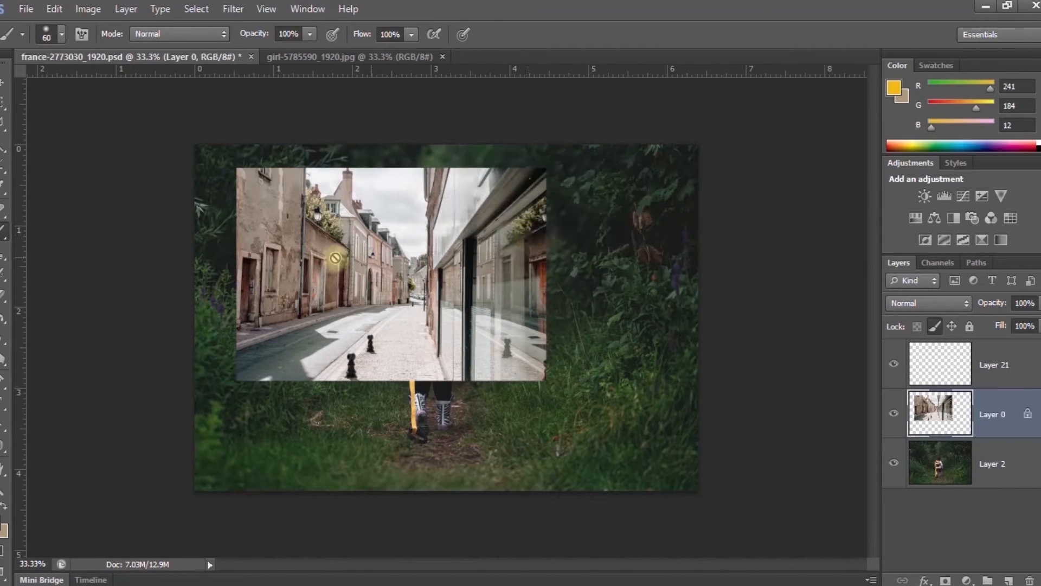
click(596, 300)
click(537, 235)
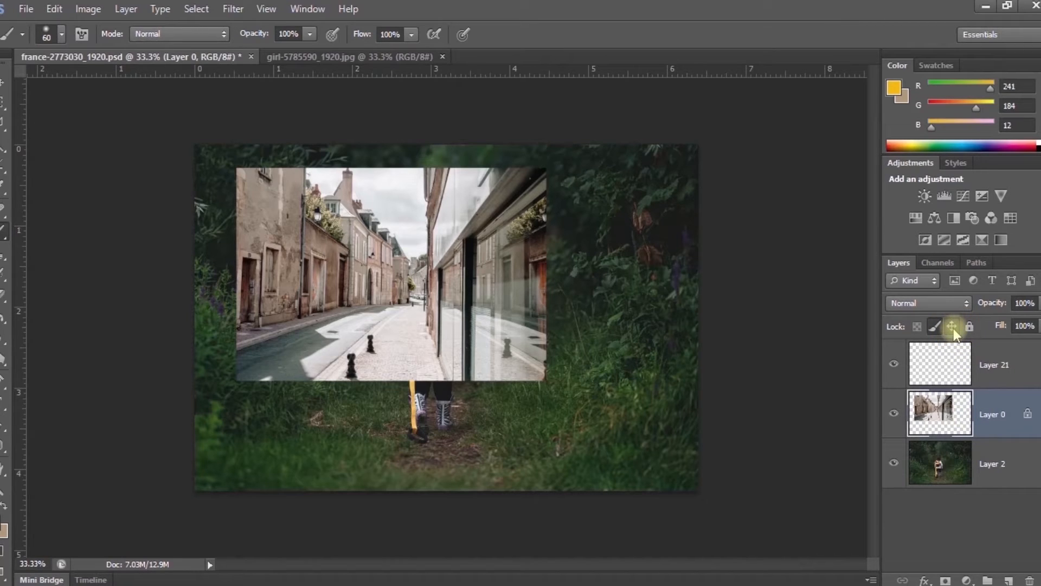
Replace Layer 0's image pixels lock with a position lock
click(934, 328)
click(953, 326)
click(952, 327)
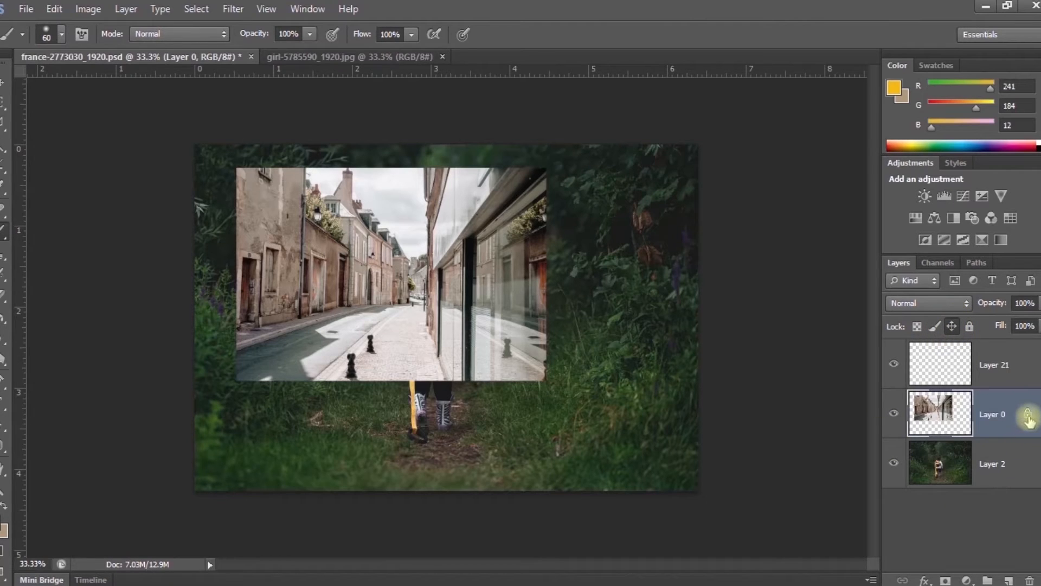
Paint freehand yellow strokes on Layer 0 across the street photo and down into the forest area
drag(362, 243, 305, 317)
mouse_move(375, 250)
mouse_down()
mouse_move(373, 271)
mouse_move(450, 298)
mouse_up()
mouse_move(583, 352)
mouse_down()
mouse_move(622, 386)
mouse_move(646, 430)
mouse_up()
Try to move the position-locked street photo with the Move tool
click(4, 84)
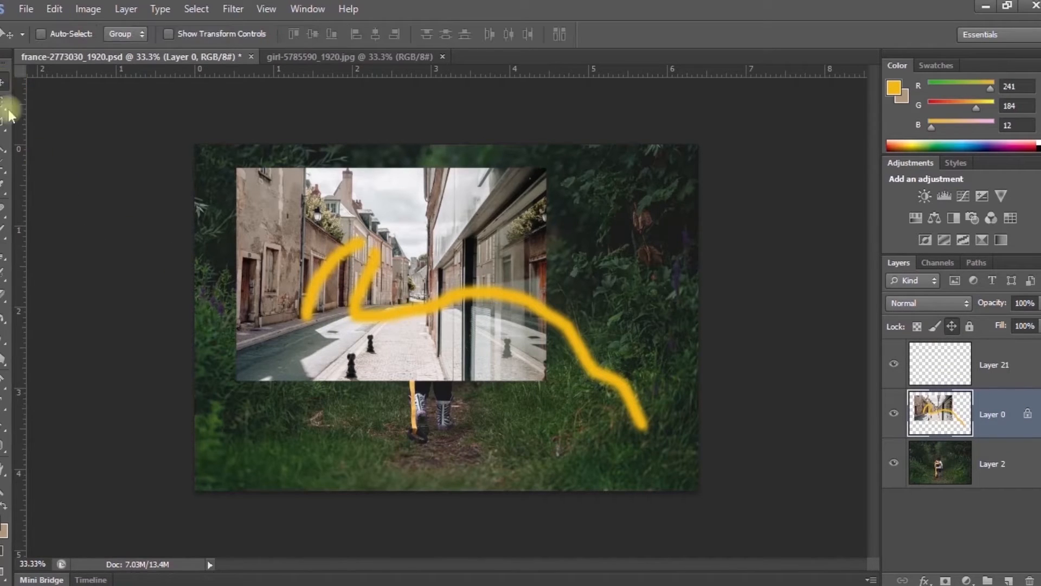
drag(415, 271, 451, 229)
click(508, 236)
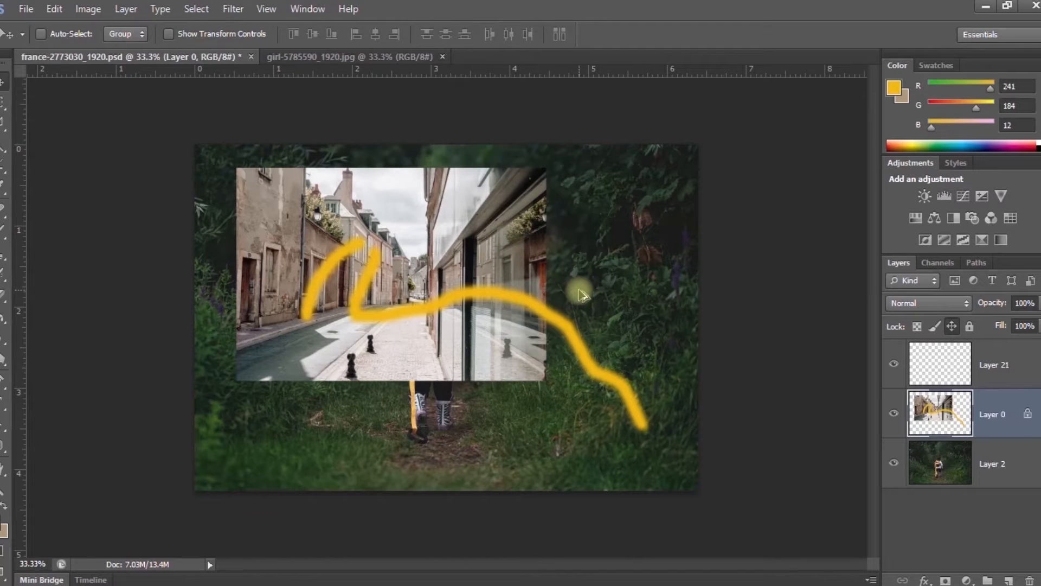
Undo the yellow brush strokes on Layer 0
key(ctrl+alt+z)
key(ctrl+alt+z)
key(ctrl+alt+z)
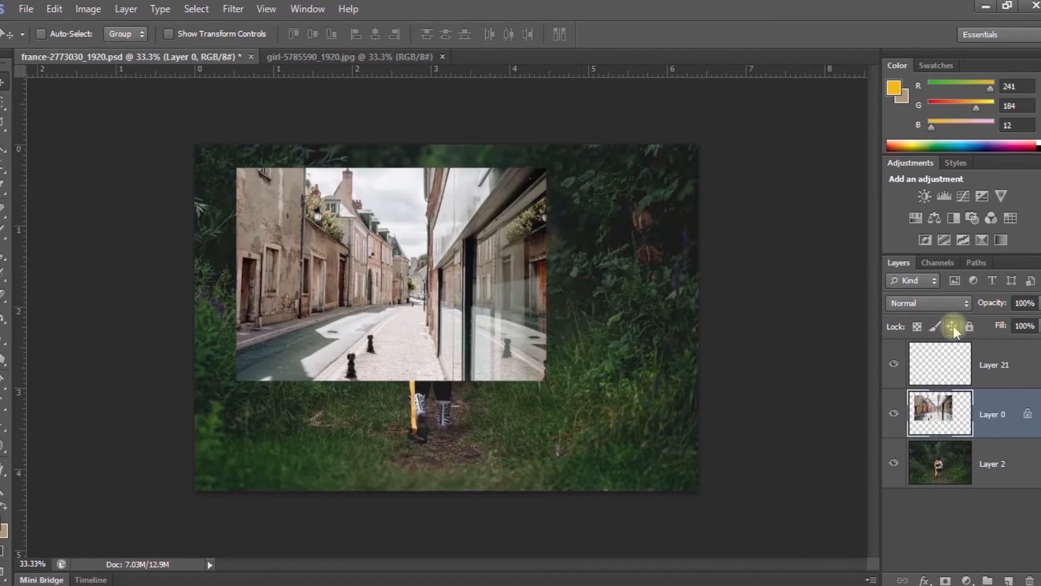
Replace Layer 0's position lock with the lock all option and try to move the street photo
click(952, 326)
click(970, 326)
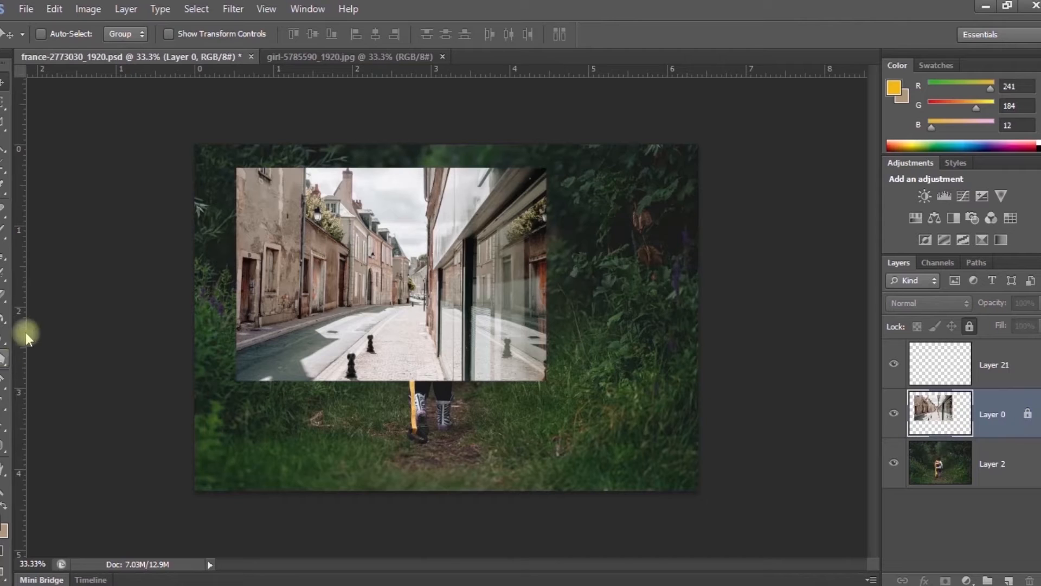
drag(354, 297, 397, 266)
click(530, 239)
Try to paint with the Brush tool on the fully locked Layer 0 and remove its lock all setting
click(6, 232)
click(394, 295)
click(530, 236)
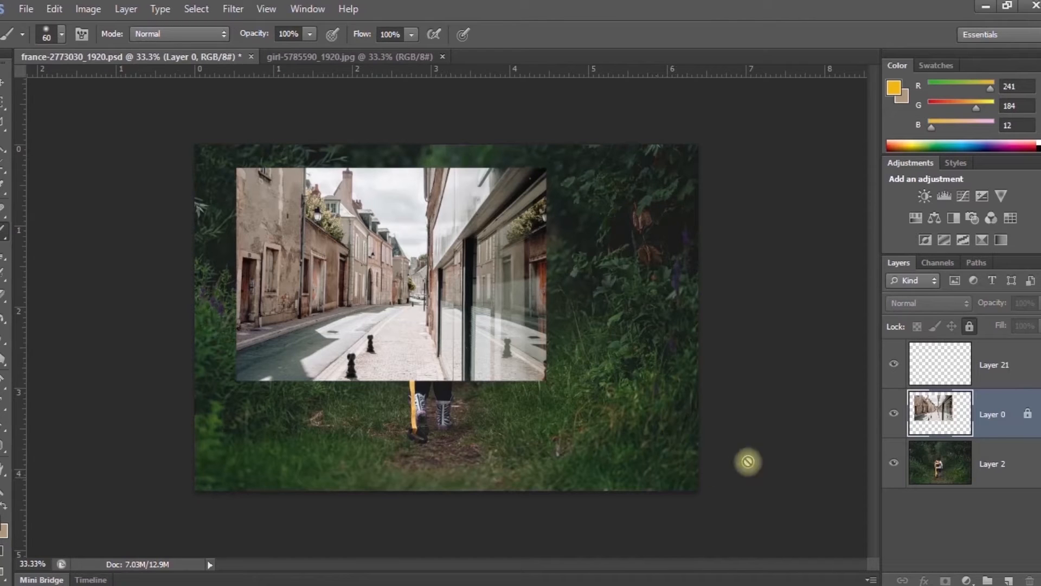
click(968, 327)
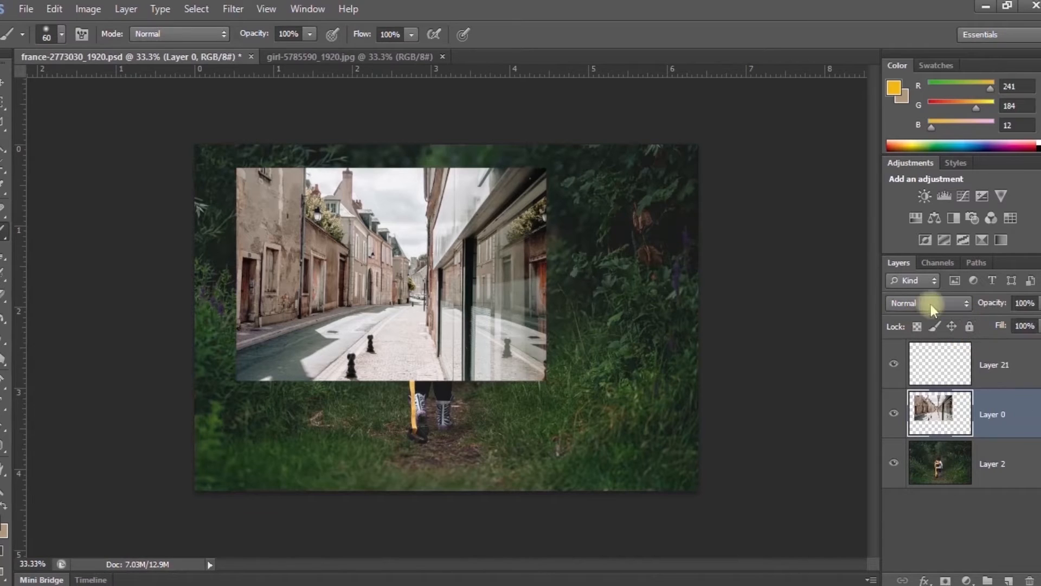
Examine the blend modes available for Layer 0 while keeping it on Normal
click(968, 307)
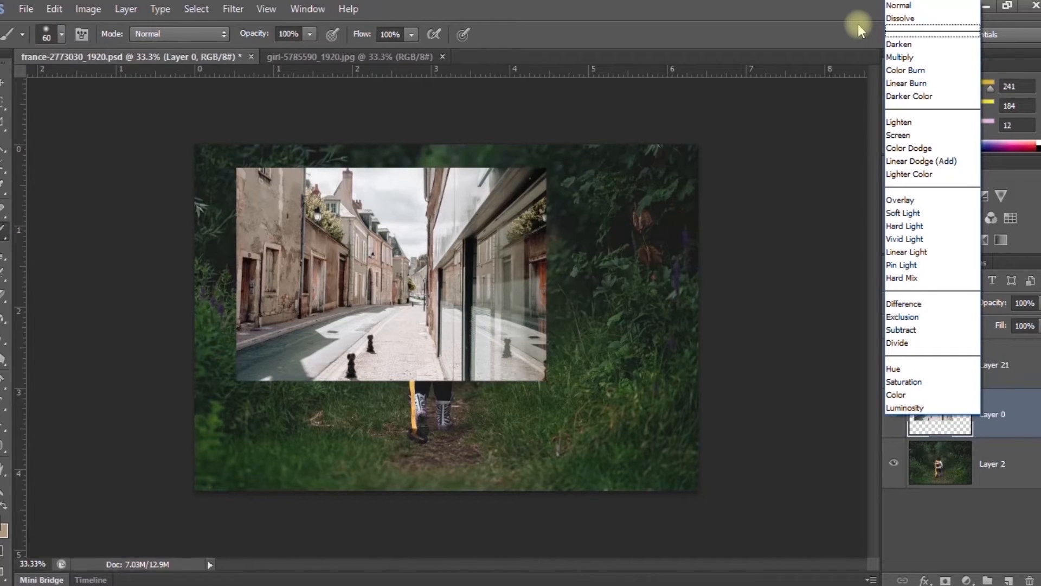
click(900, 6)
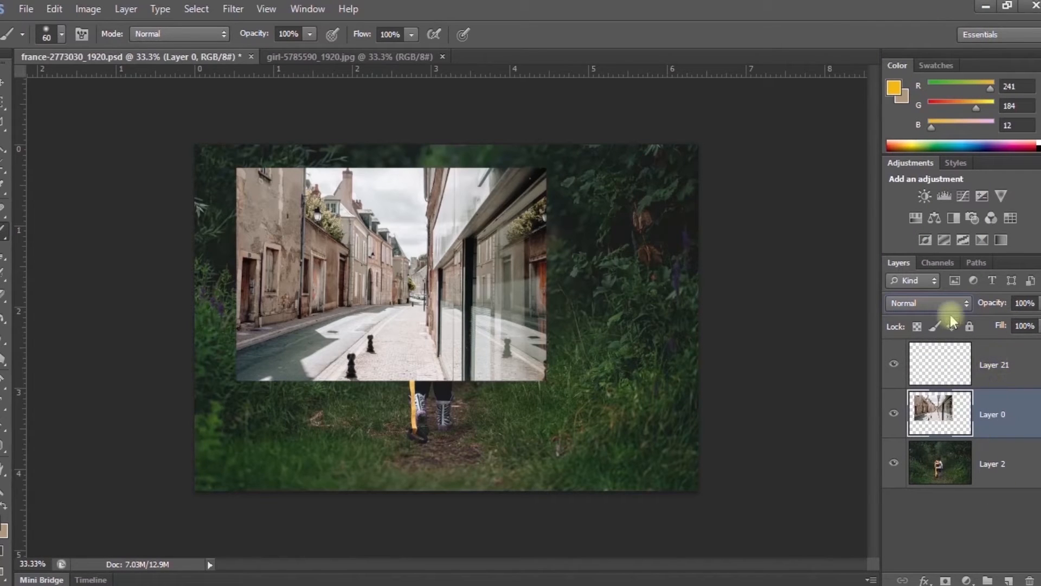
click(962, 303)
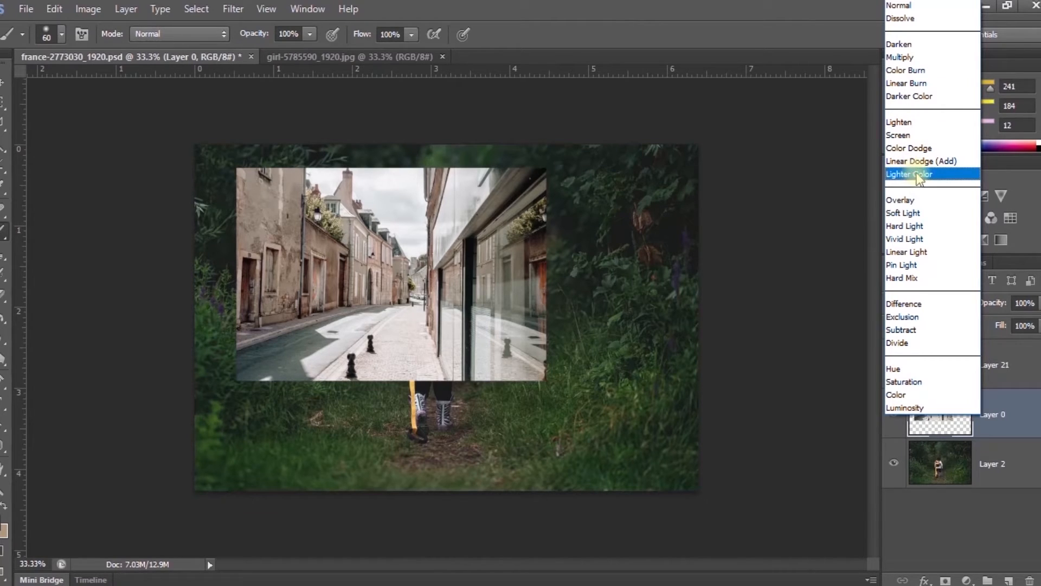
click(893, 507)
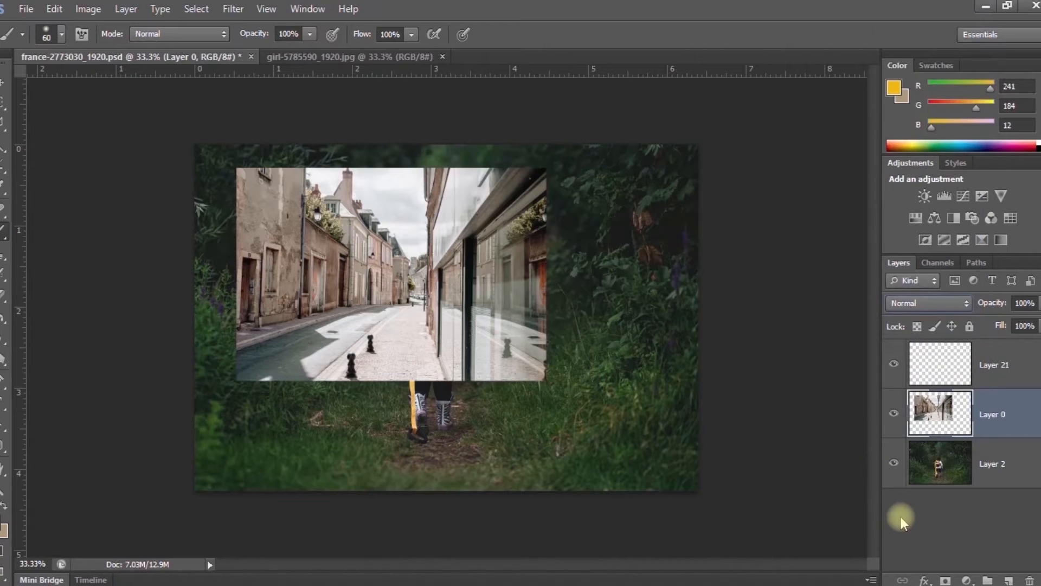
Open the Bell ringing image from the Desktop
click(26, 9)
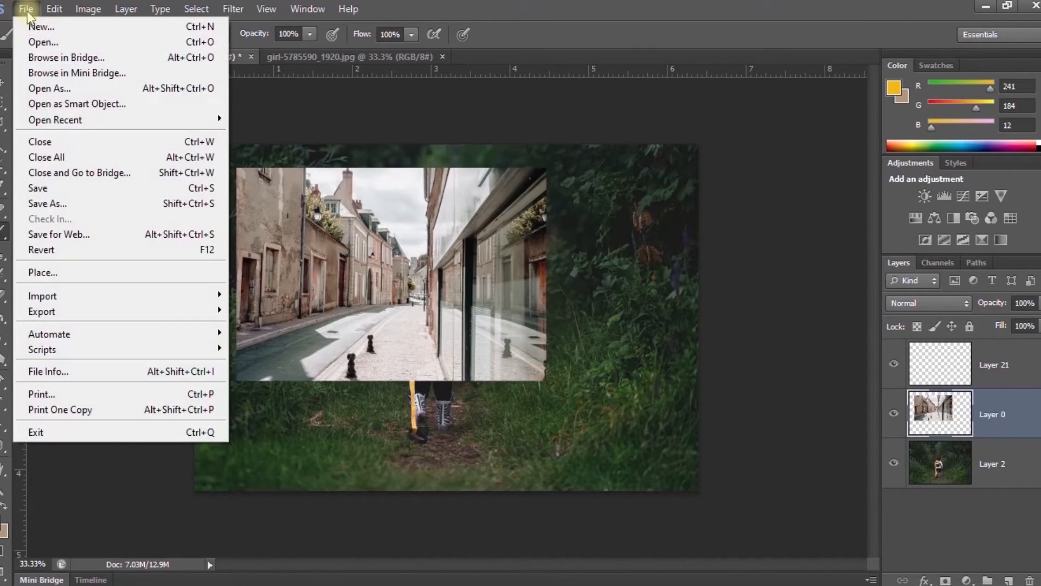
click(37, 43)
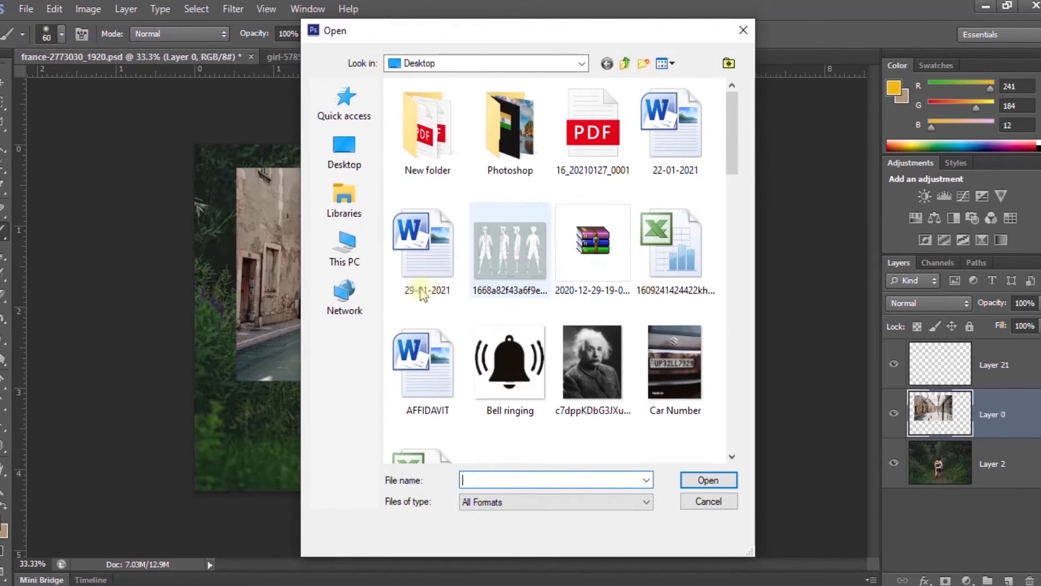
click(505, 369)
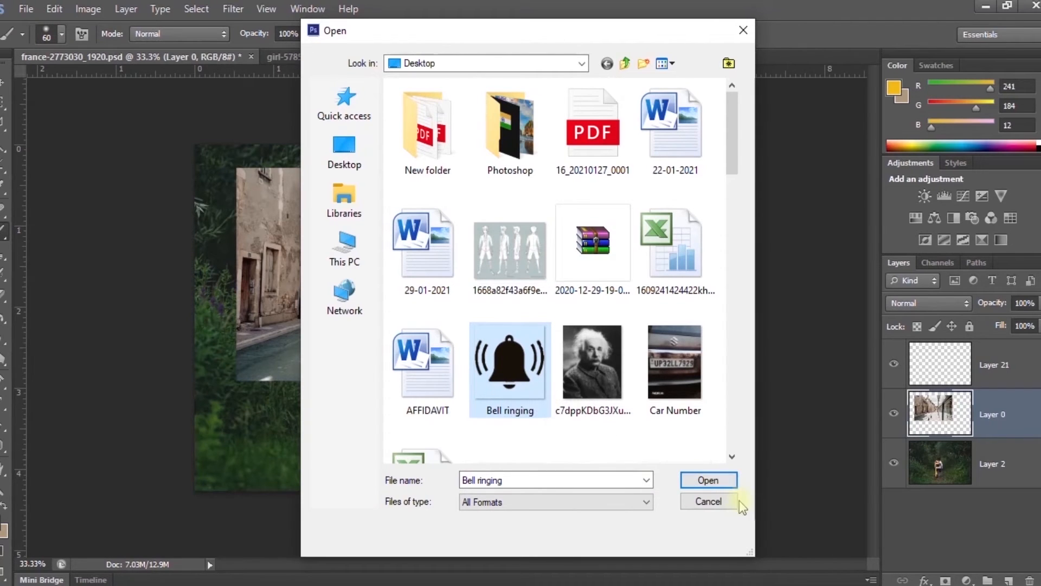
click(707, 480)
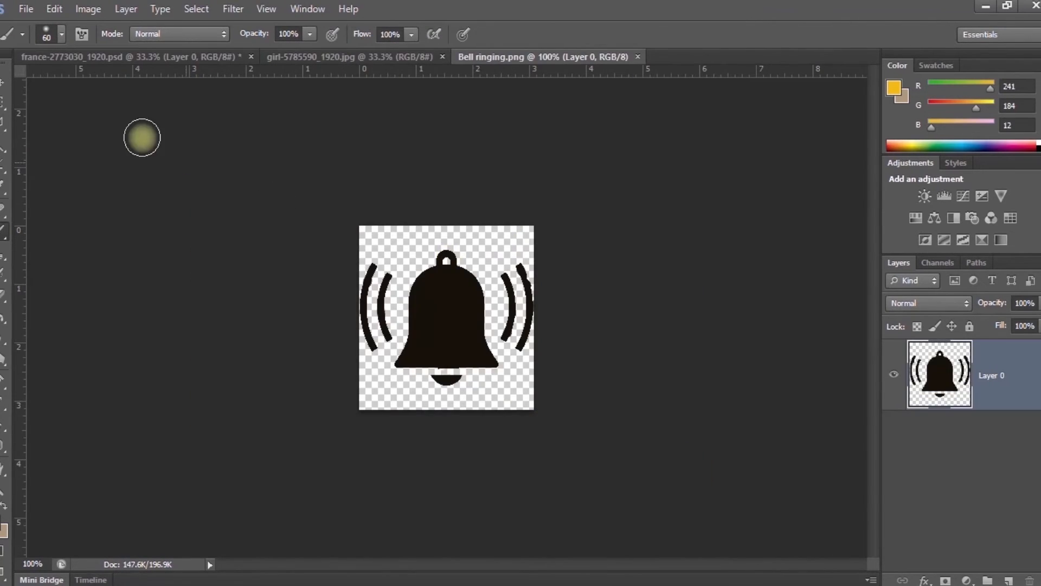
Copy the bell into france-2773030_1920.psd with the Move tool, placing it over the buildings in the street photo
click(5, 82)
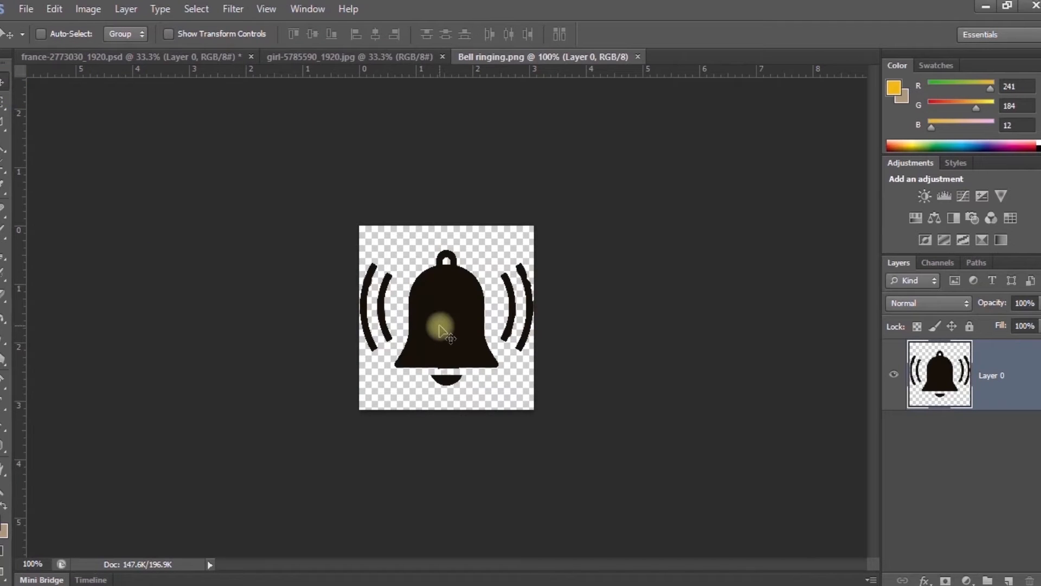
drag(440, 327, 374, 271)
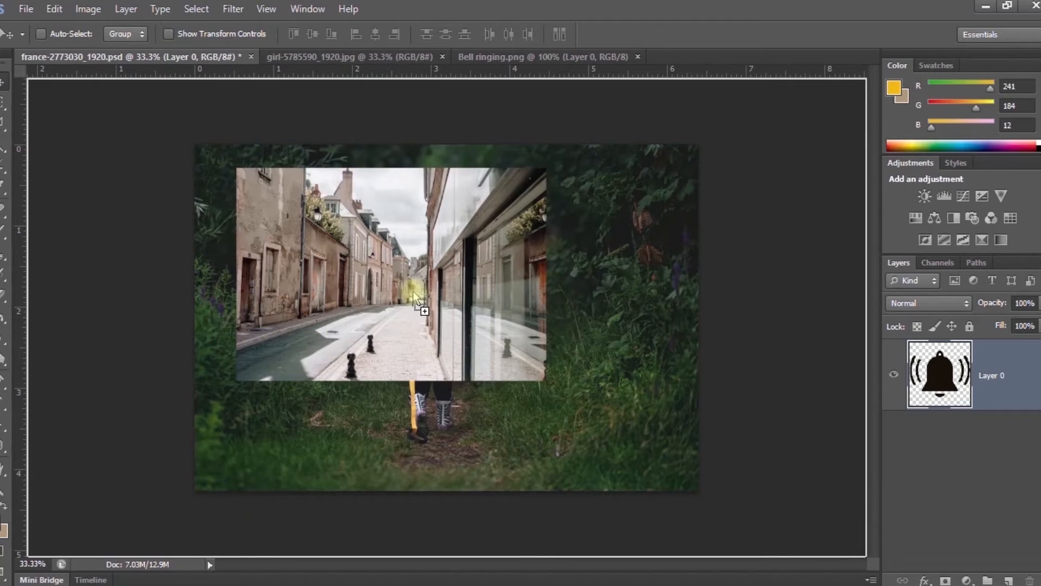
drag(379, 254, 381, 258)
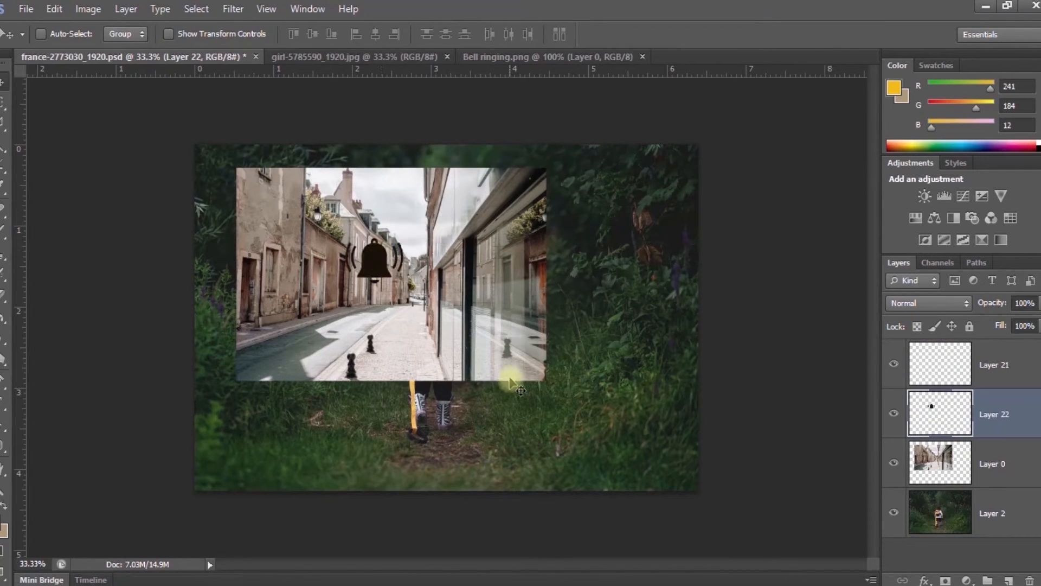
Scale the street photo on Layer 0 with Free Transform to about 164% so it fills the canvas
click(957, 471)
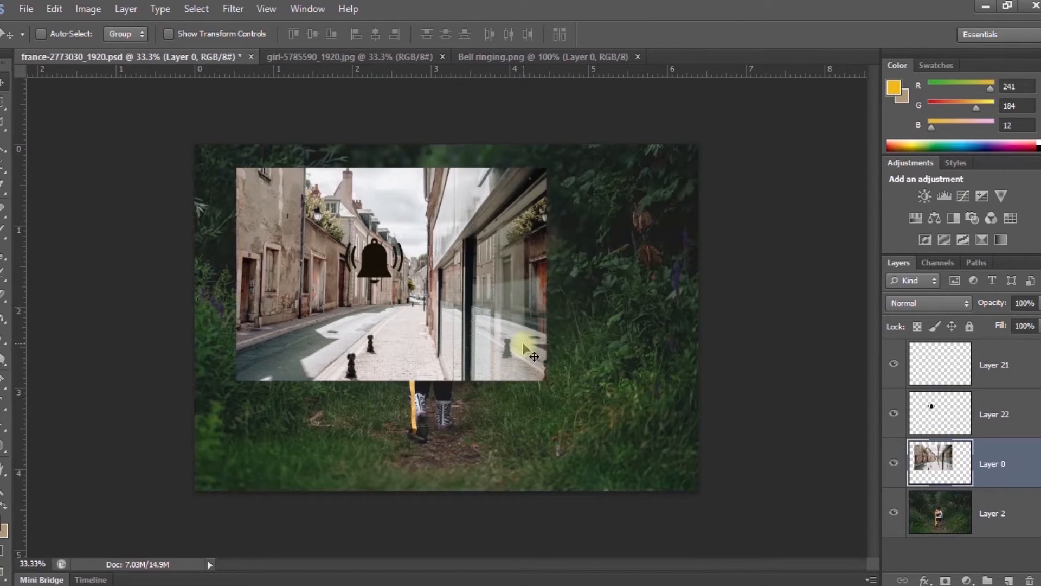
key(ctrl+t)
drag(546, 379, 490, 343)
drag(660, 464, 702, 493)
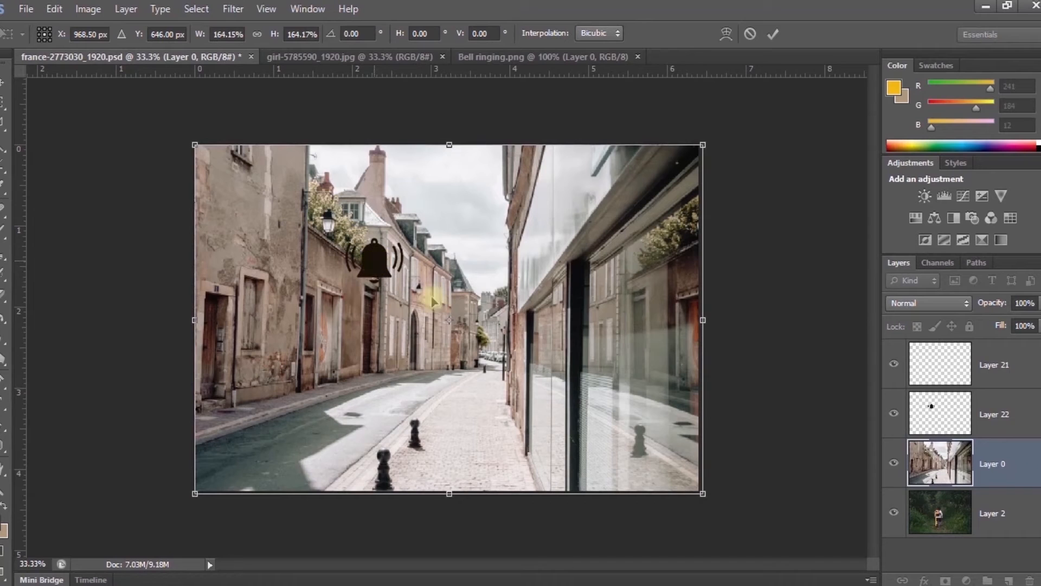
click(772, 34)
Move the bell on Layer 22 down onto the pavement of the street photo
click(994, 416)
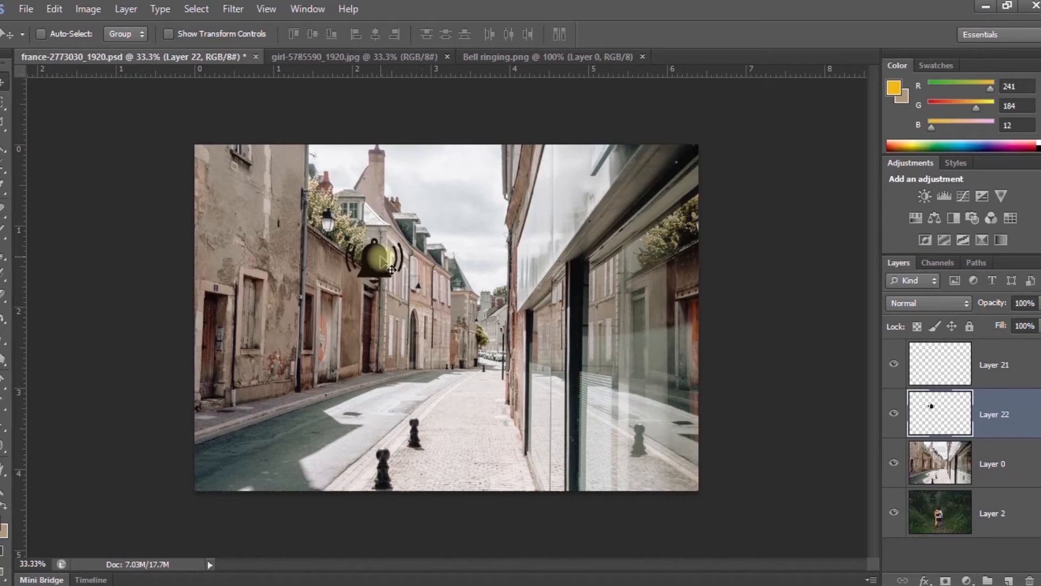
drag(382, 259, 475, 394)
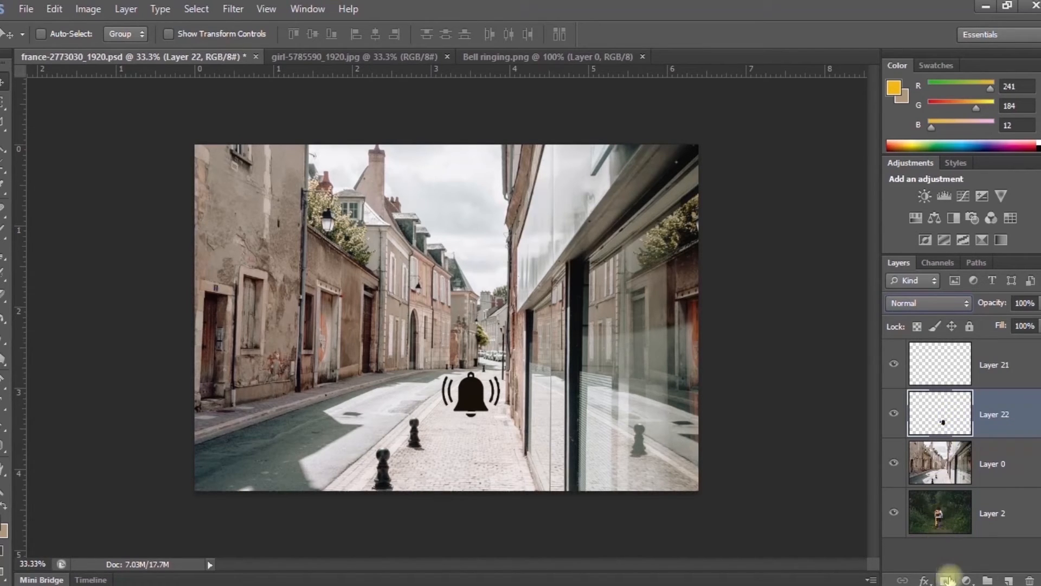
Add a Solid Color fill layer above the bell with the white colour #fff
click(966, 579)
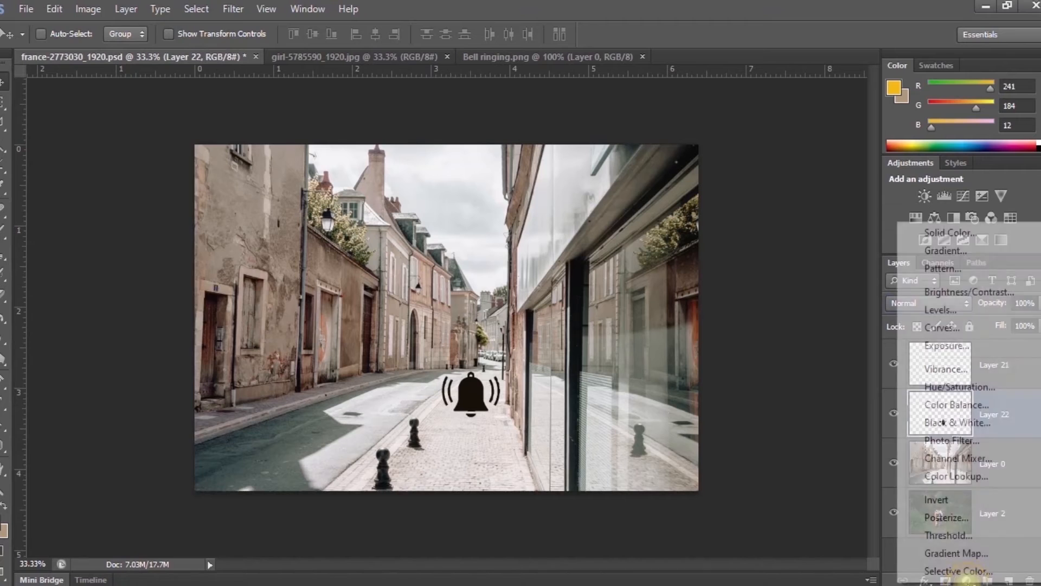
click(994, 232)
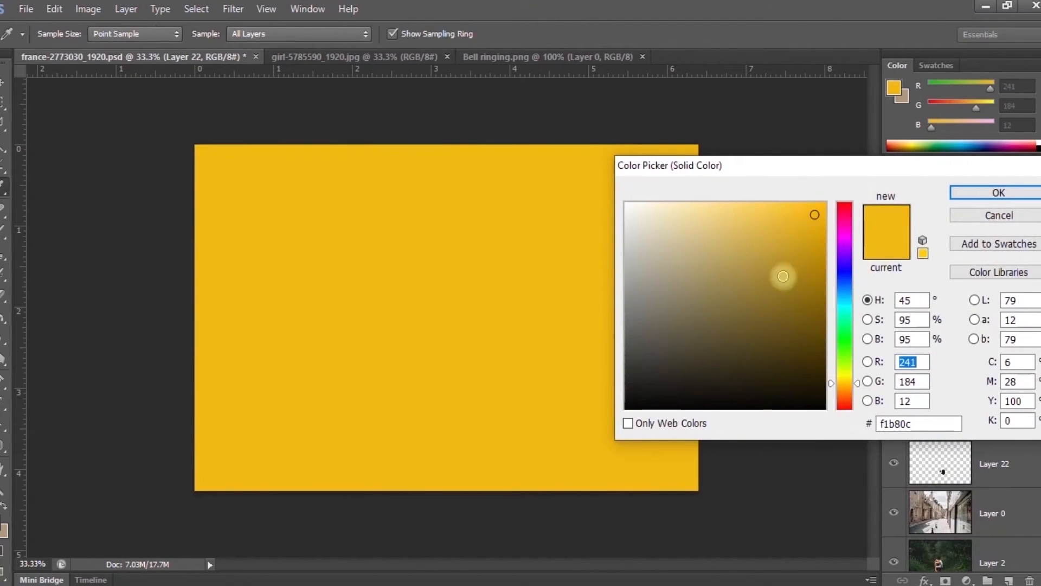
click(629, 212)
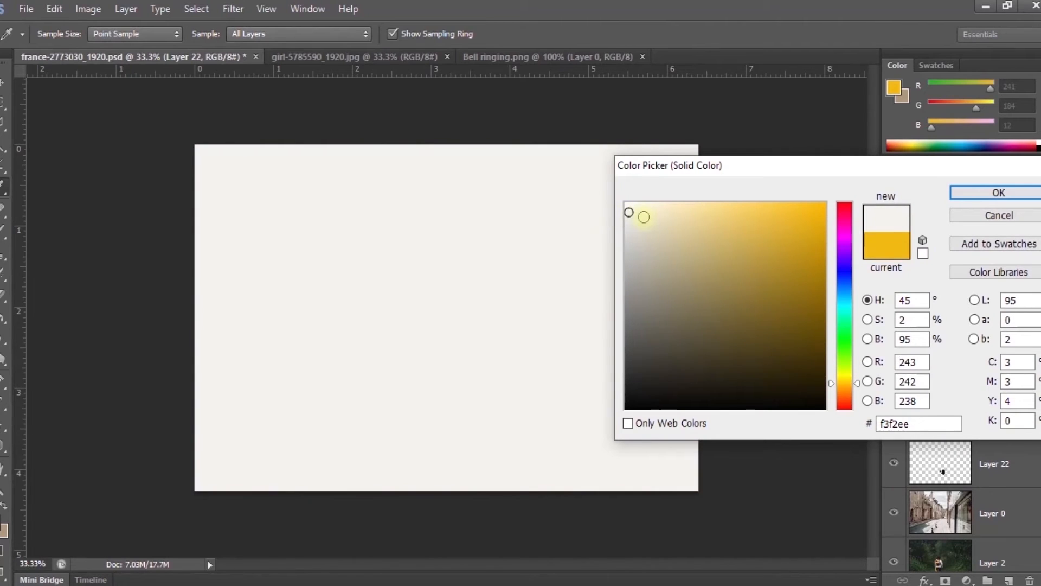
double_click(889, 423)
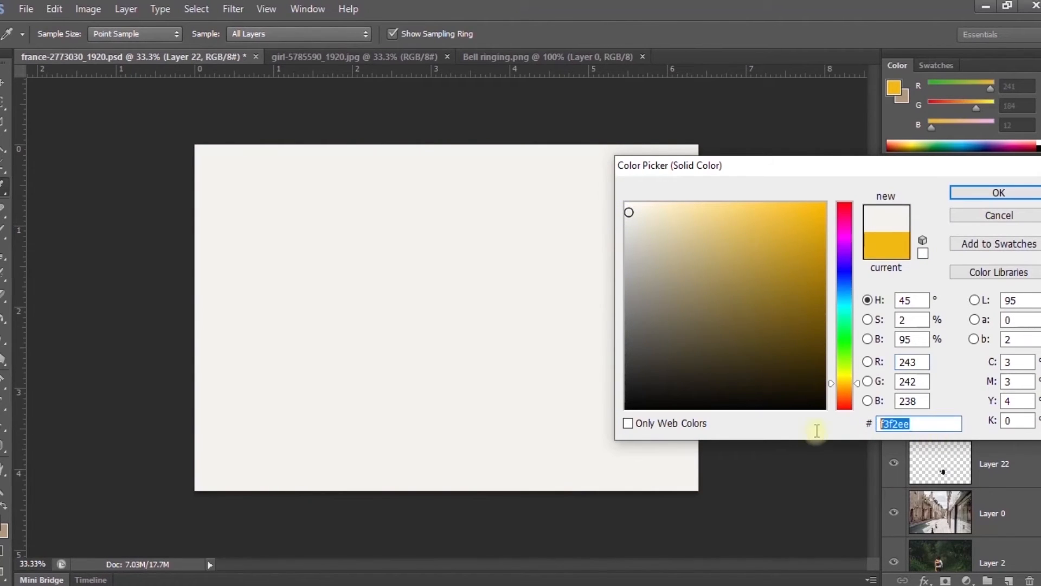
text(fff)
click(997, 193)
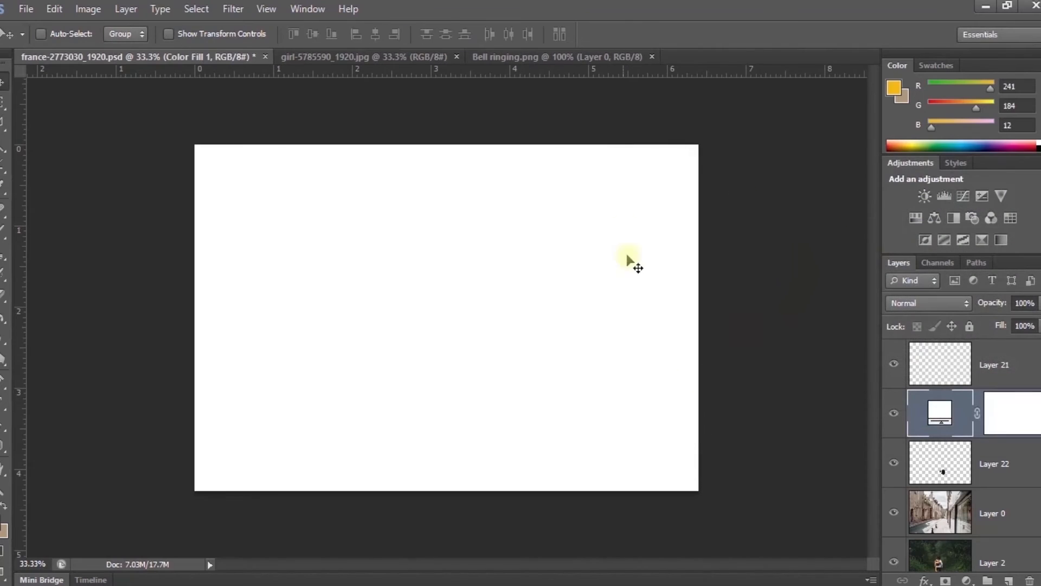
Reorder the white fill layer so it sits directly below the bell's Layer 22
drag(993, 425, 1017, 414)
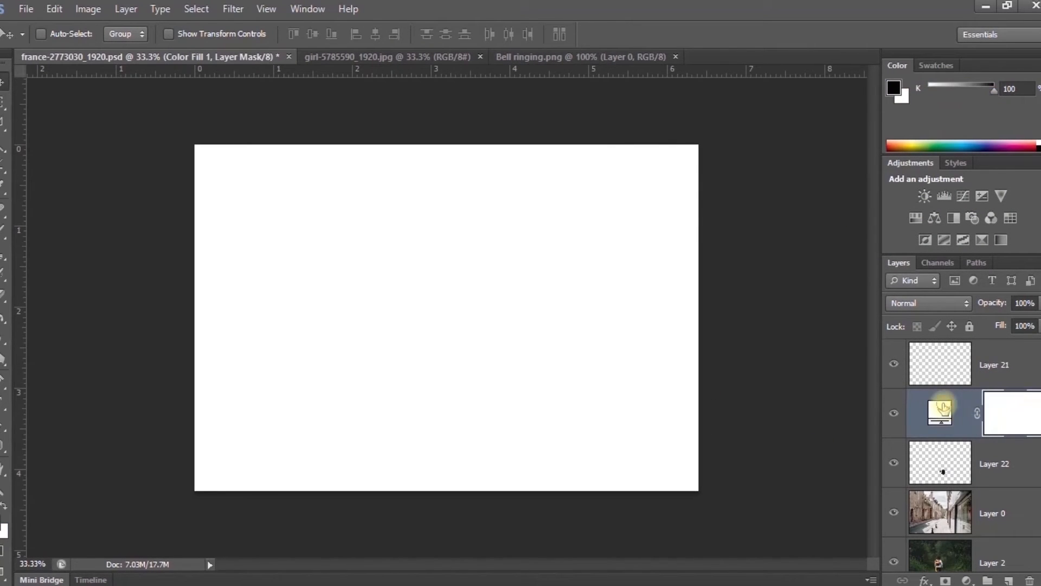
drag(943, 408, 1005, 464)
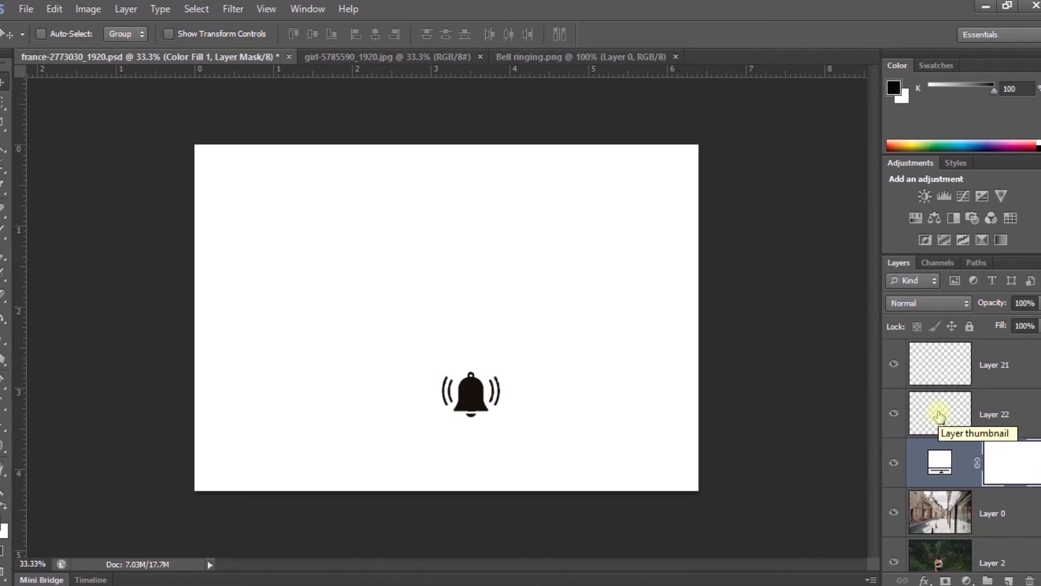
Merge the bell's Layer 22 with the white fill layer
click(939, 415)
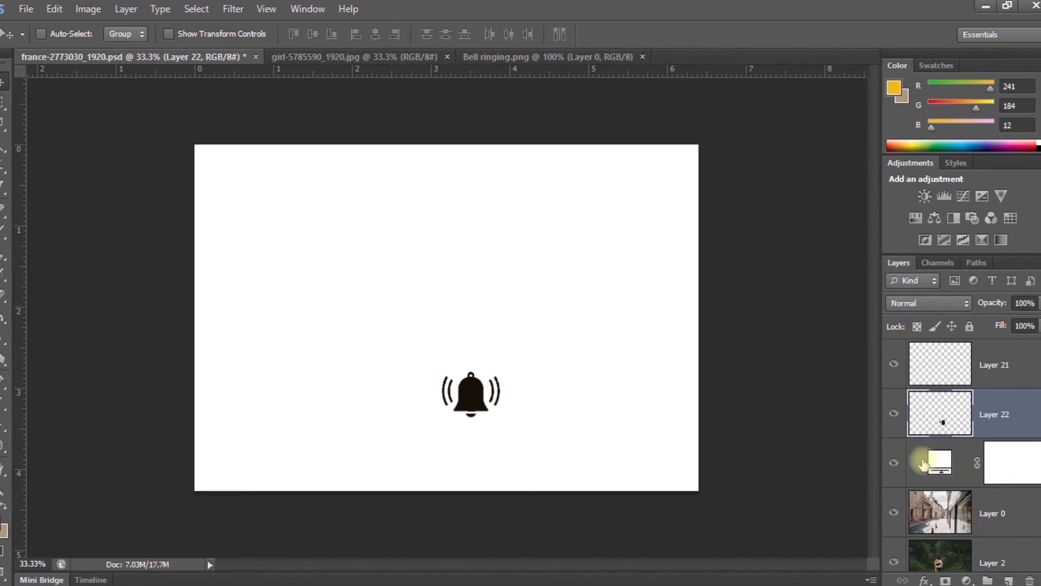
click(945, 474)
right_click(1003, 420)
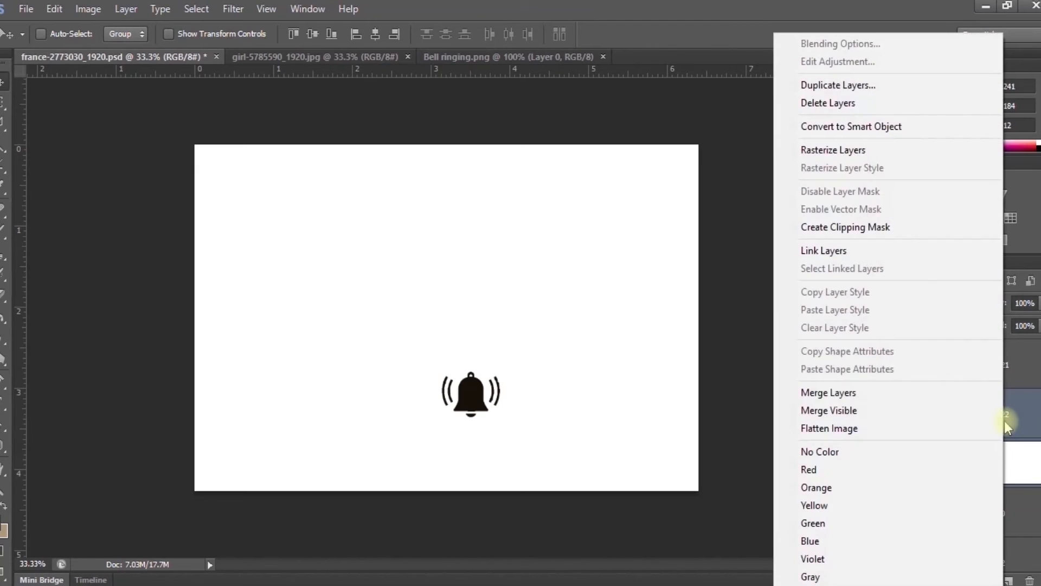
click(867, 398)
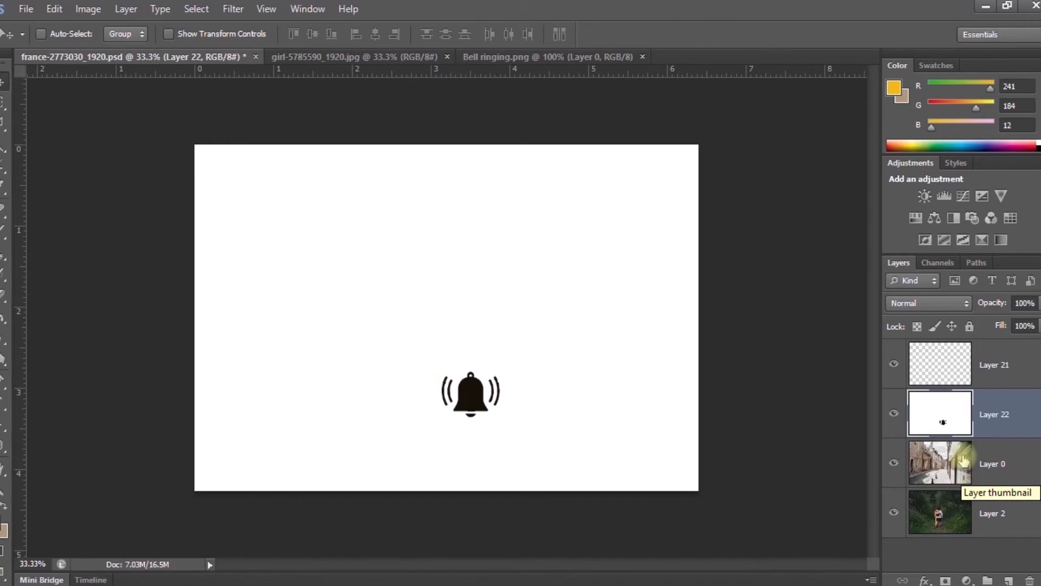
Set the bell's Layer 22 to the Multiply blend mode and delete that layer
click(967, 305)
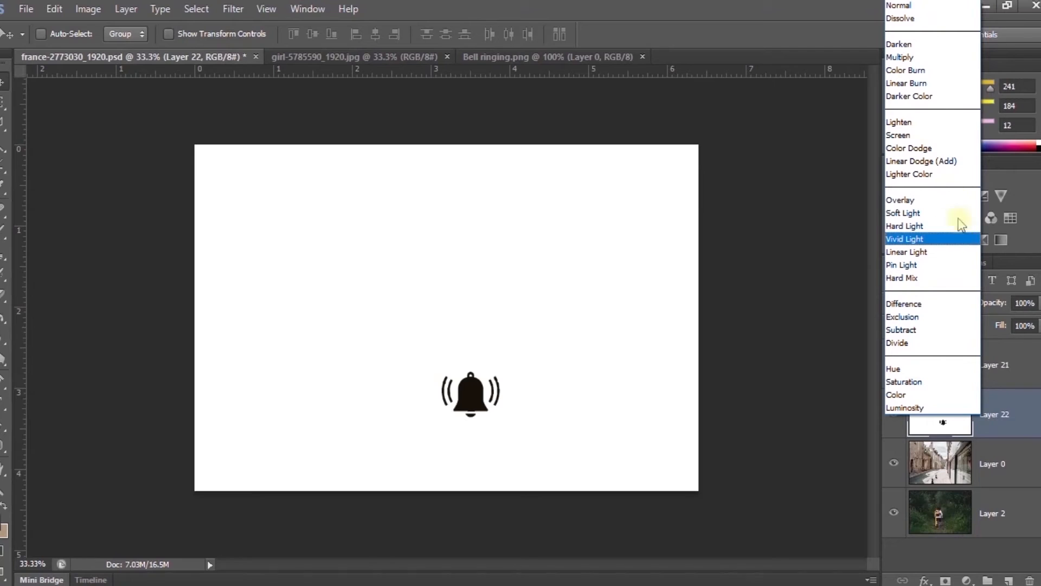
click(900, 57)
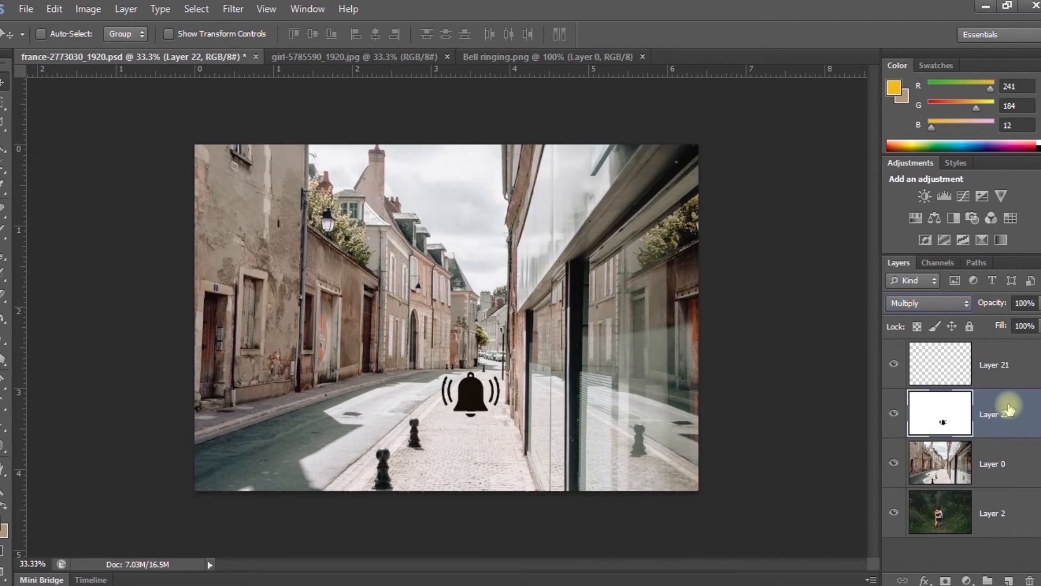
drag(1006, 412, 1029, 579)
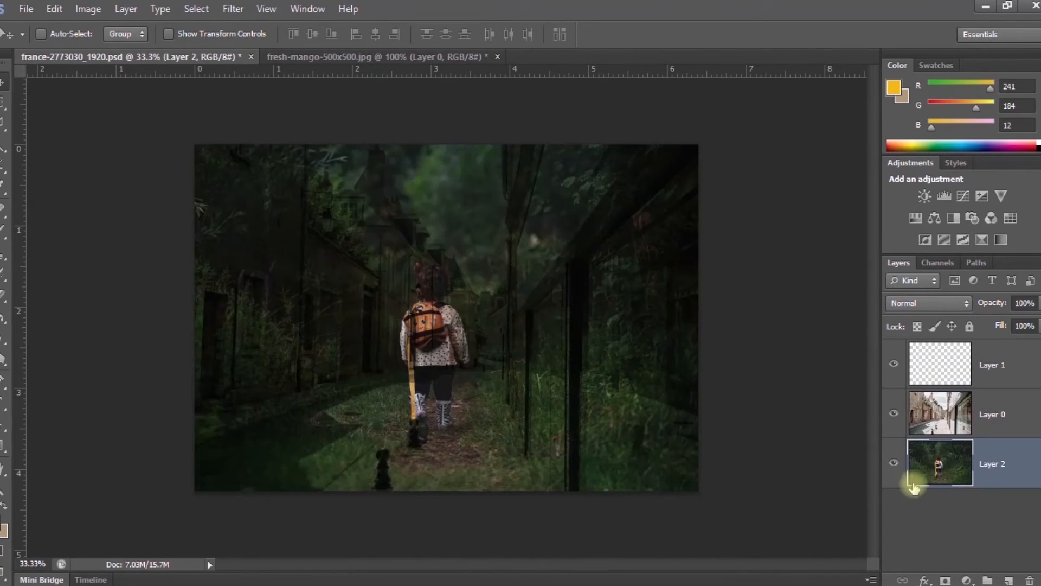
Filter the layer list by pixel layers
click(955, 282)
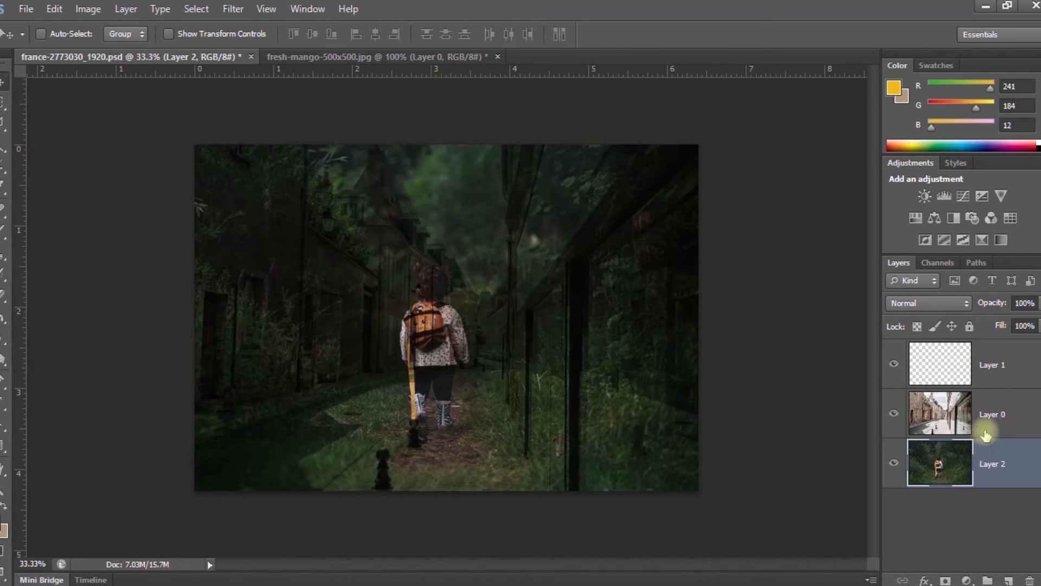
Add a Curves adjustment layer directly above Layer 2 and raise the RGB curve's midtones to brighten the forest image
click(964, 198)
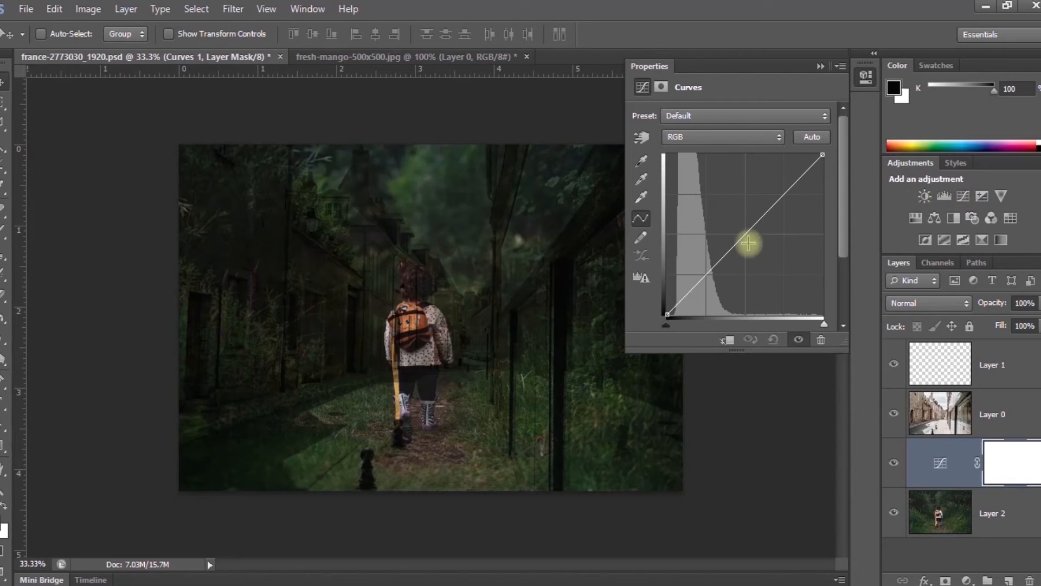
drag(749, 230, 725, 214)
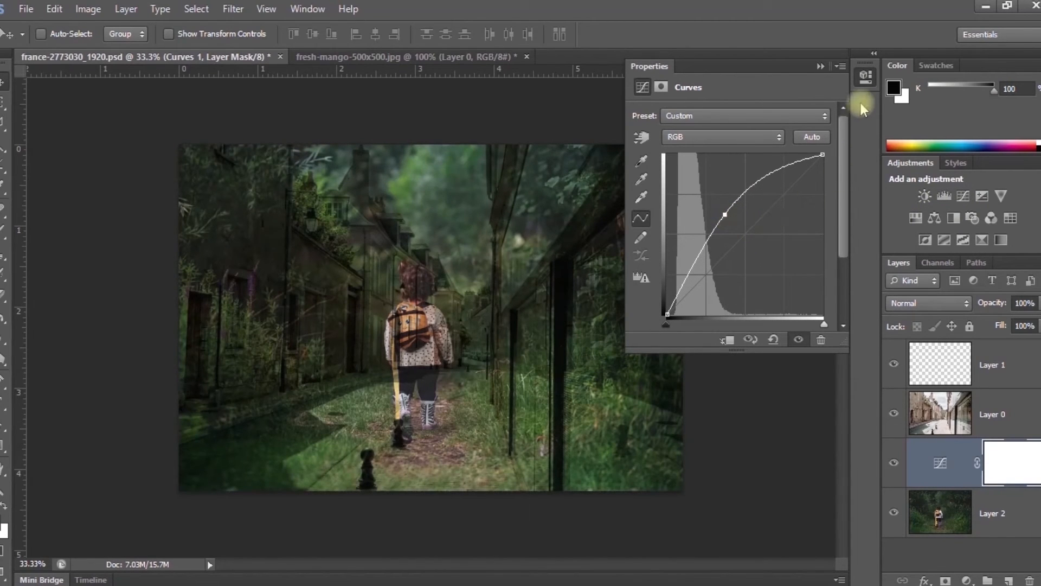
click(842, 68)
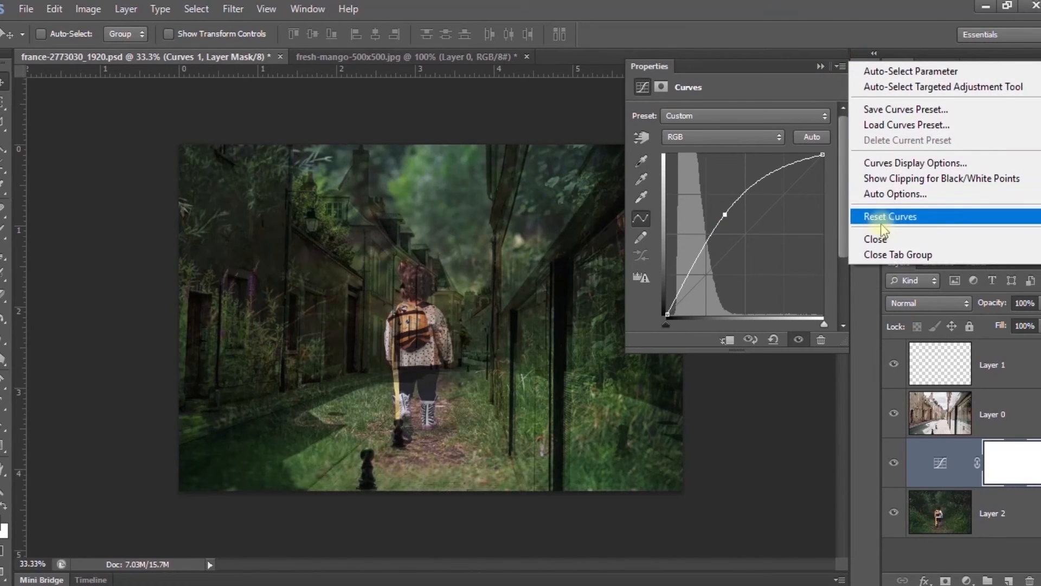
click(866, 235)
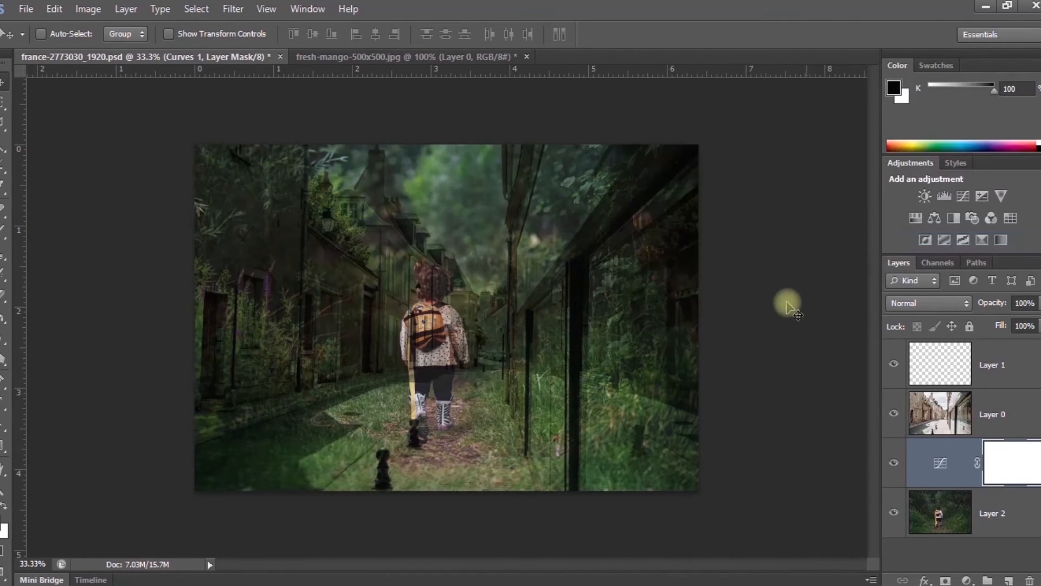
Toggle the adjustment-layer filter on and off in the layer list, and delete the Curves layer
click(974, 281)
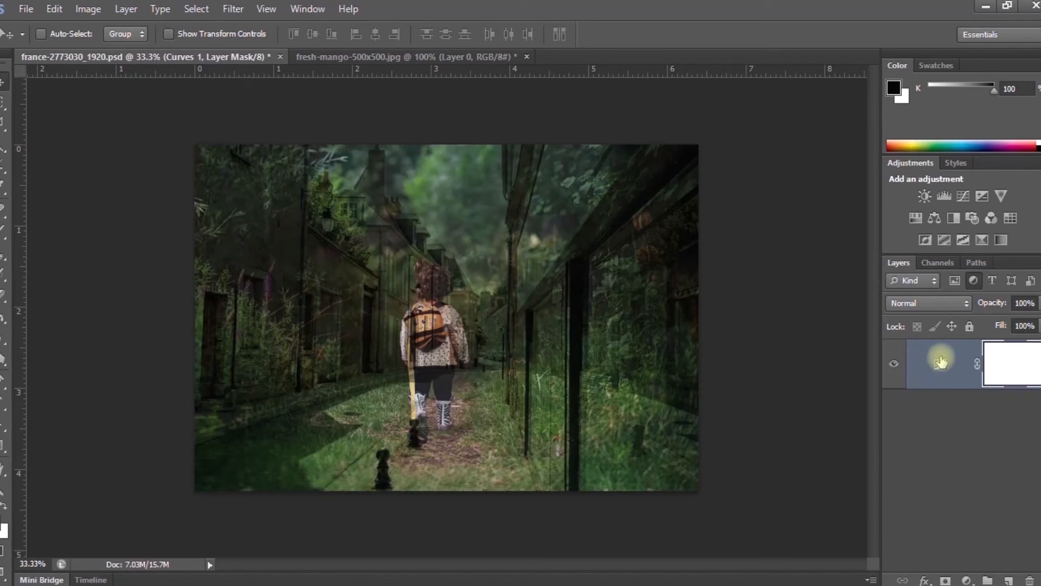
click(971, 282)
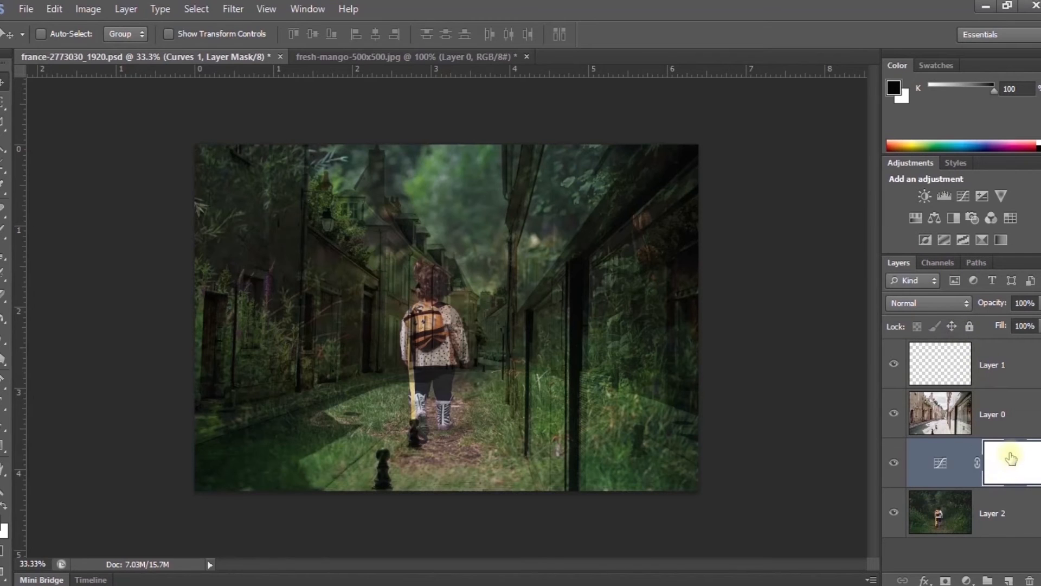
drag(946, 460, 1029, 580)
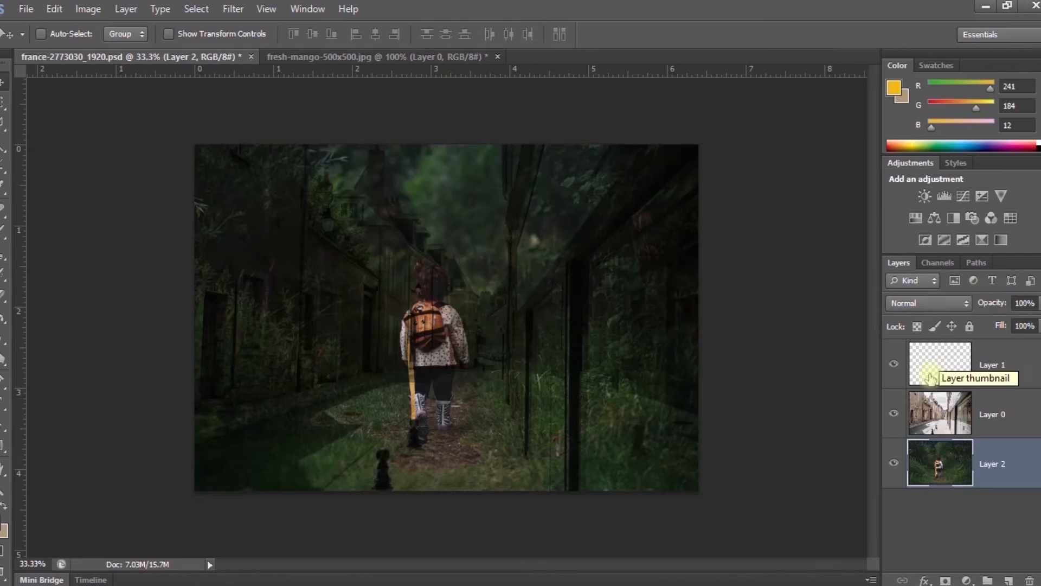
Add the white 57 pt Kruti Dev 021 text "अक्षज" on Layer 1 and move it across the child's shoulders
click(960, 368)
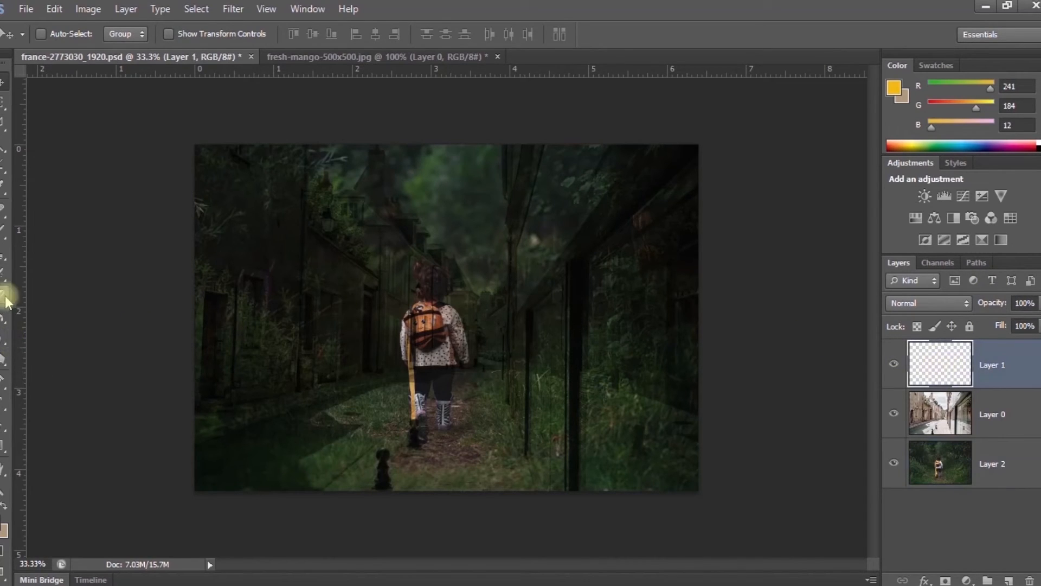
click(3, 408)
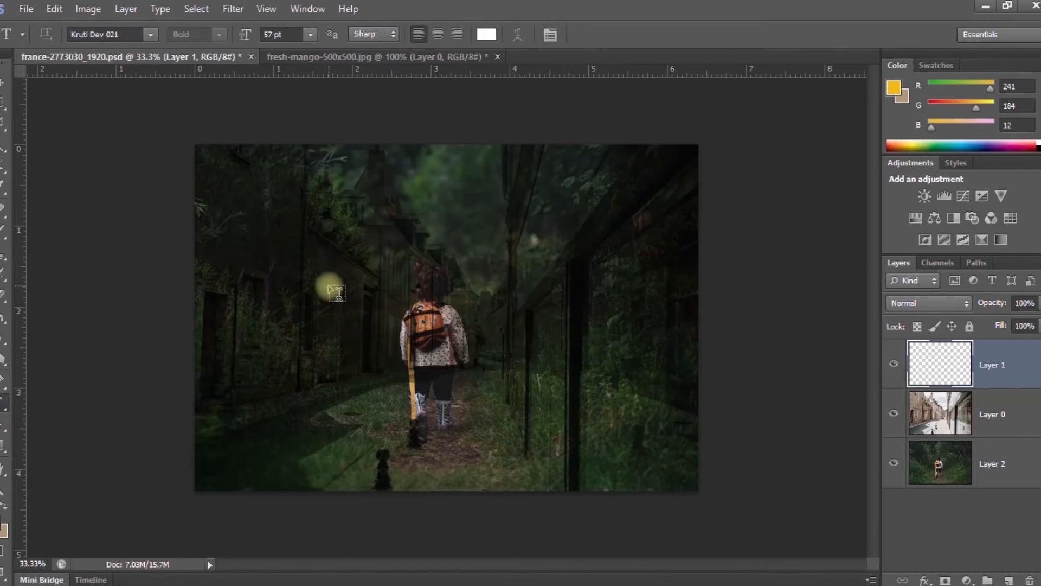
drag(337, 293, 594, 383)
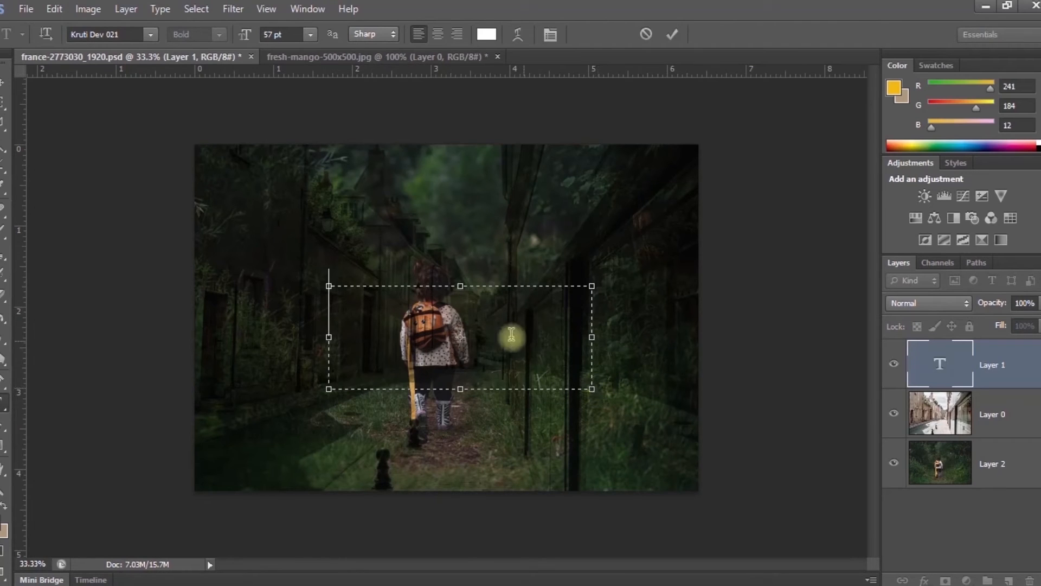
text(v{k)
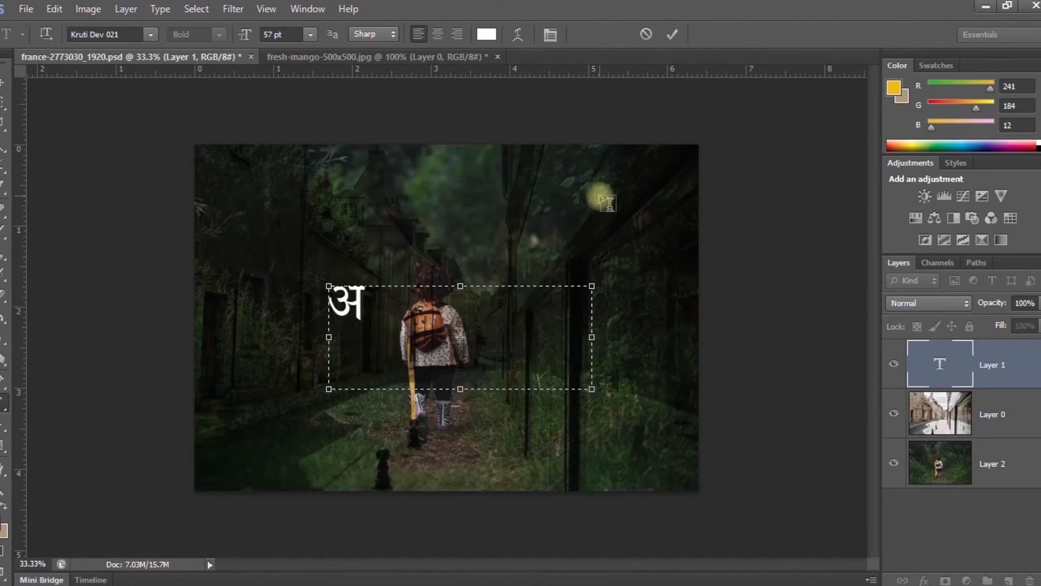
text(t)
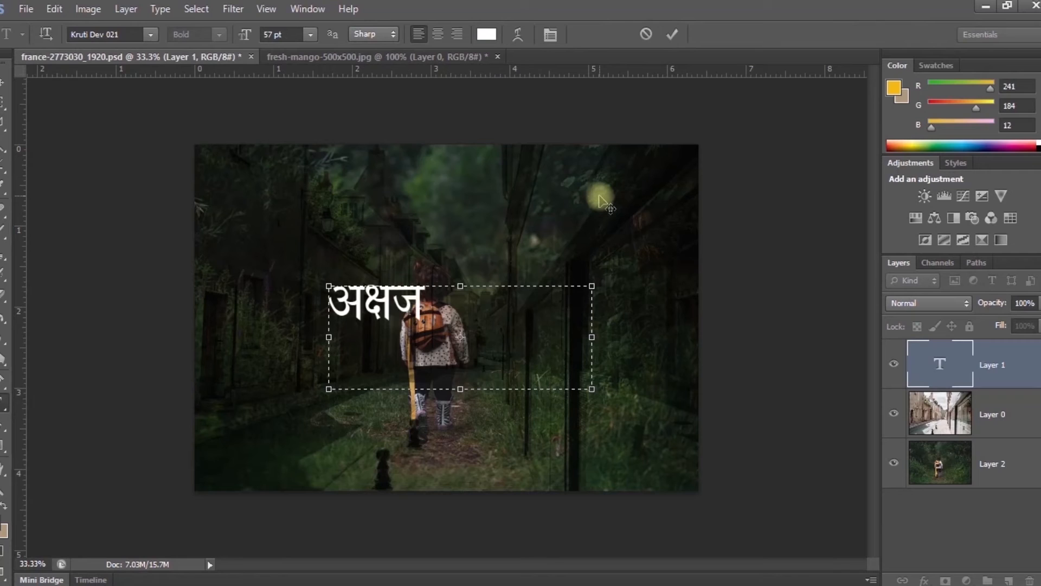
click(4, 81)
drag(412, 317, 470, 317)
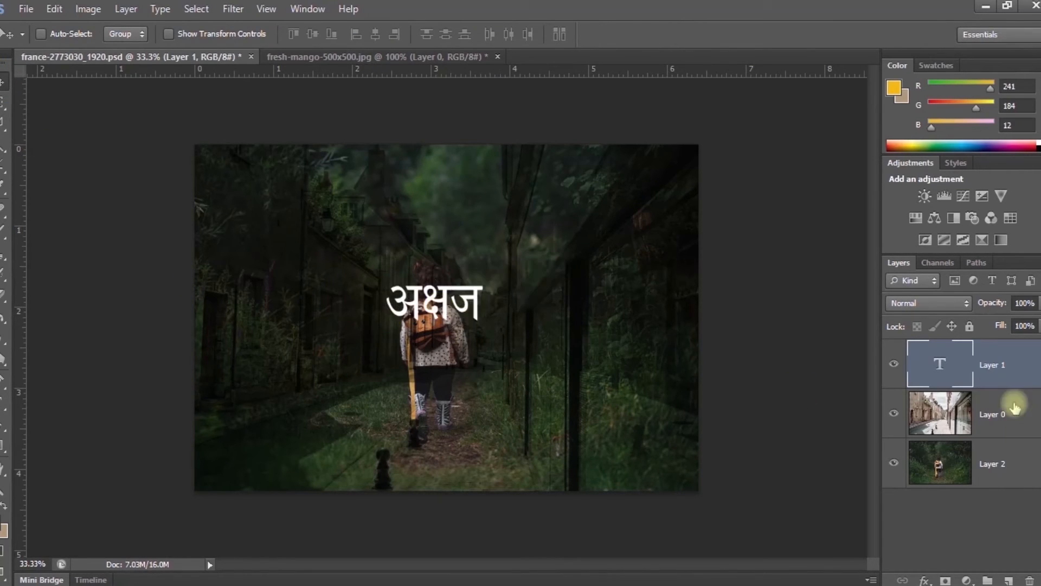
Filter the layer list to show only type layers and restore the full list
click(991, 281)
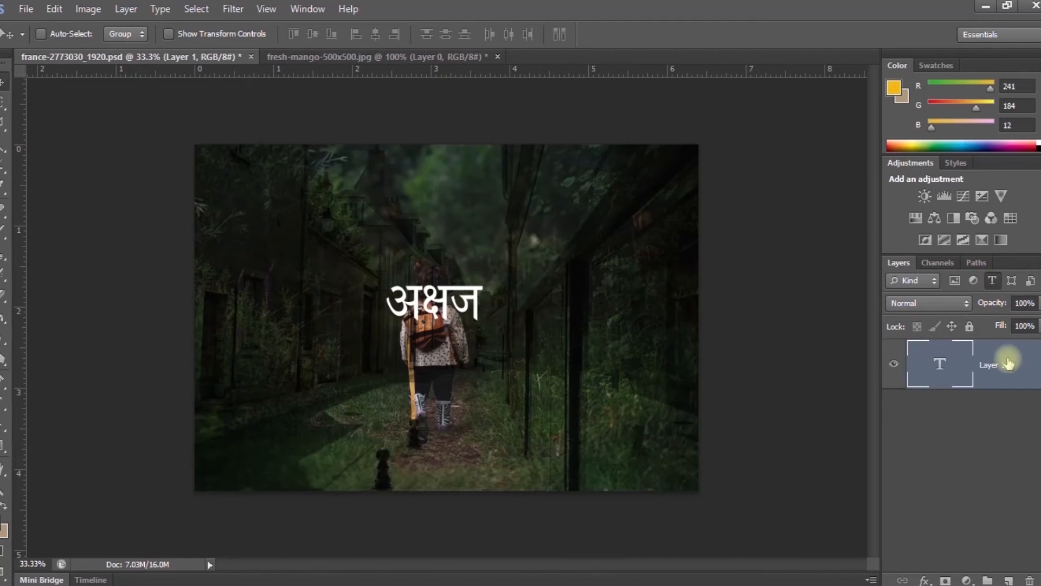
click(992, 280)
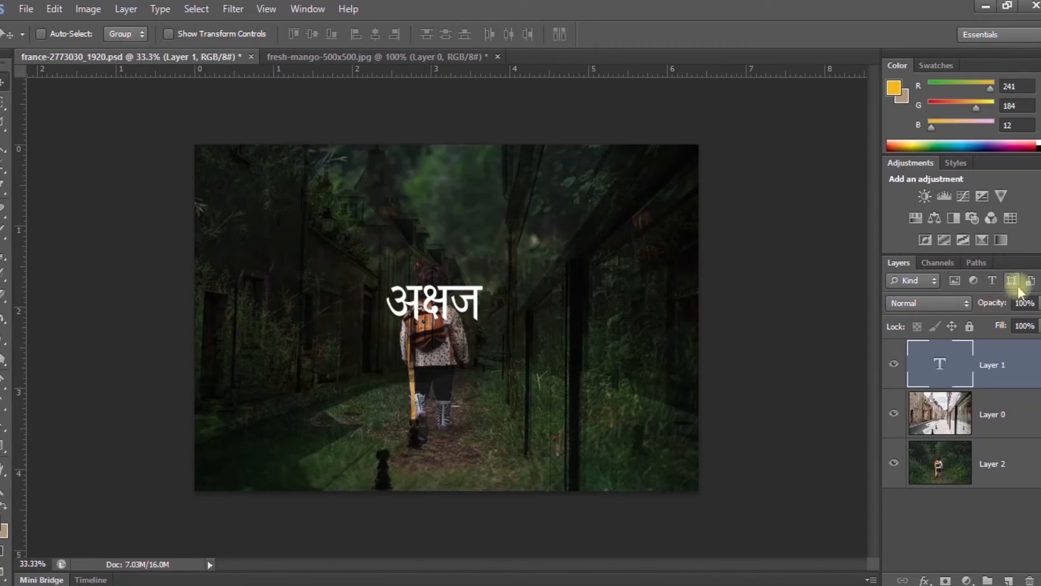
Draw a yellow rounded rectangle about 687 × 508 px on a new layer and toggle the shape-layer filter on and off
click(1008, 580)
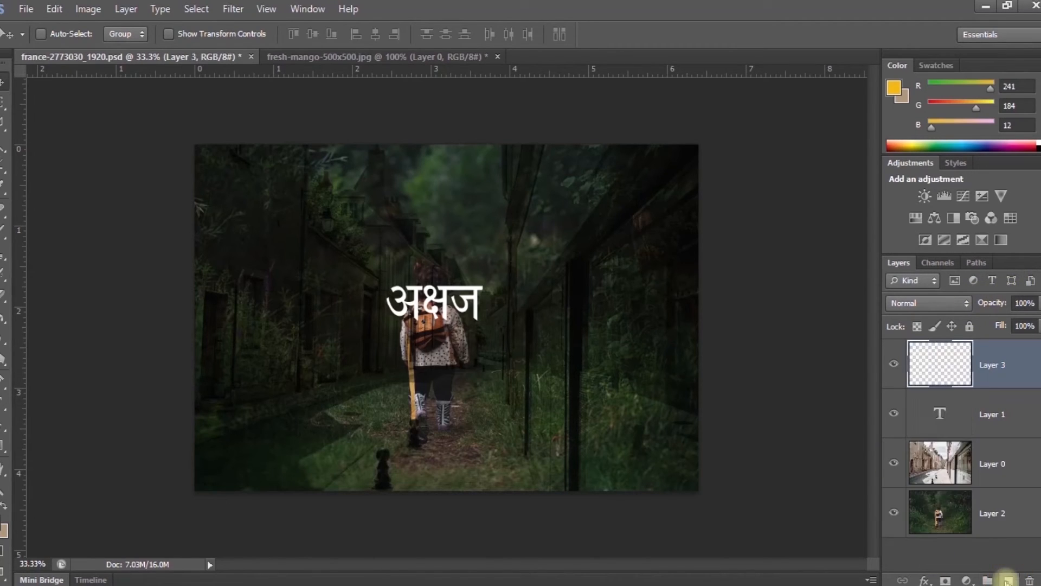
click(3, 451)
right_click(3, 450)
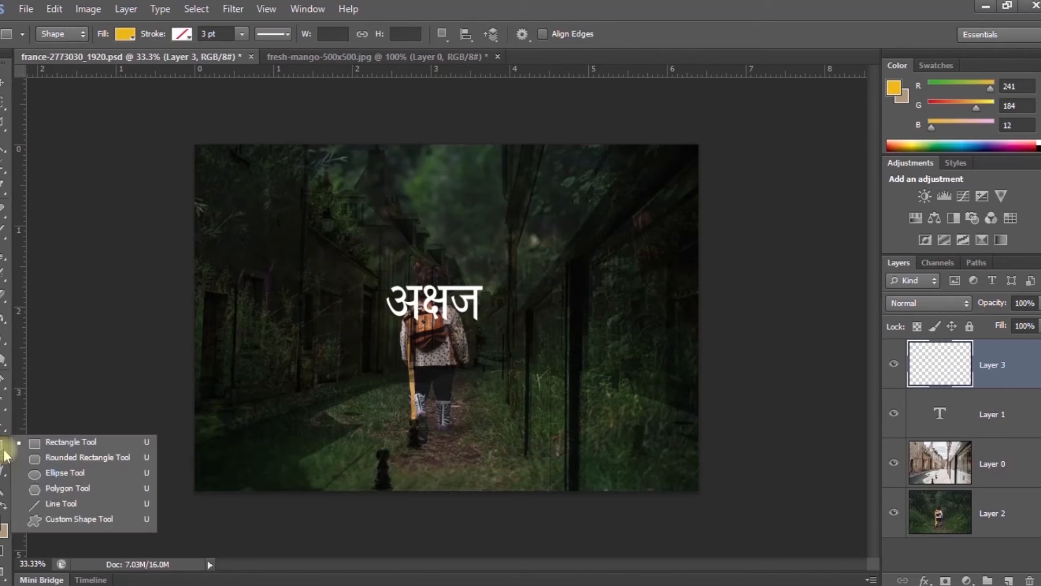
click(87, 457)
drag(421, 211, 601, 347)
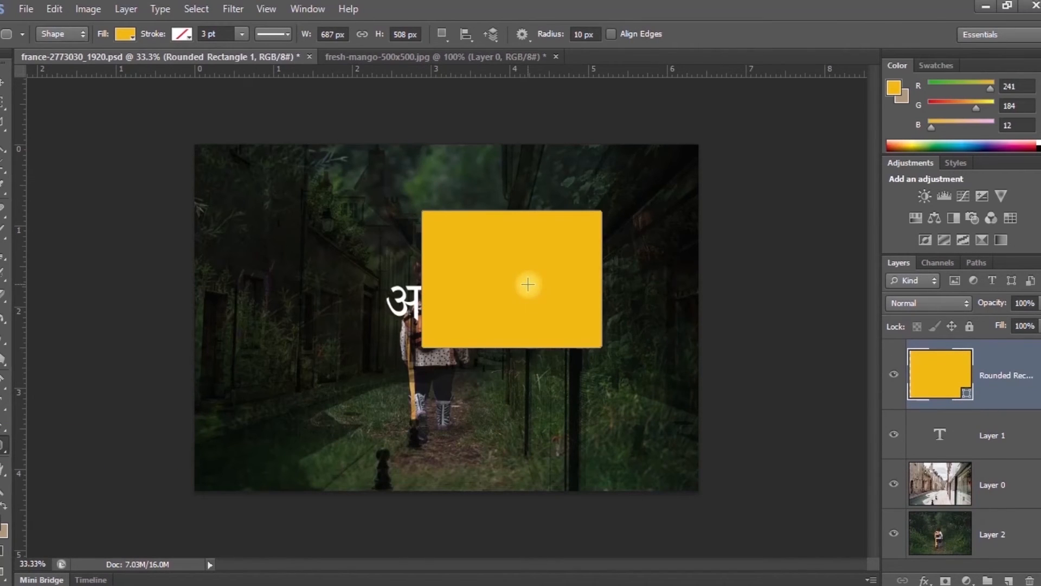
click(1012, 281)
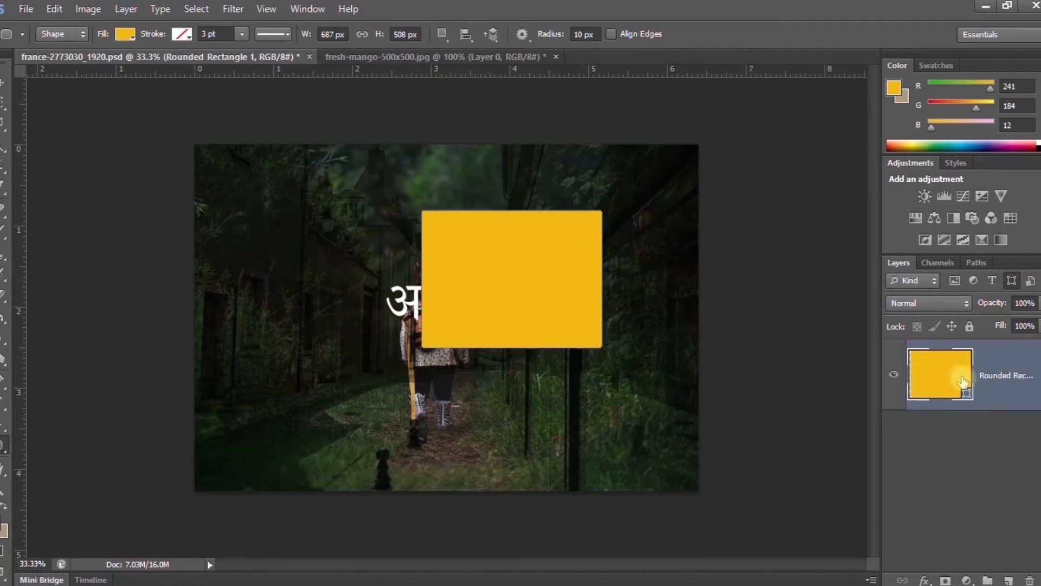
click(1012, 282)
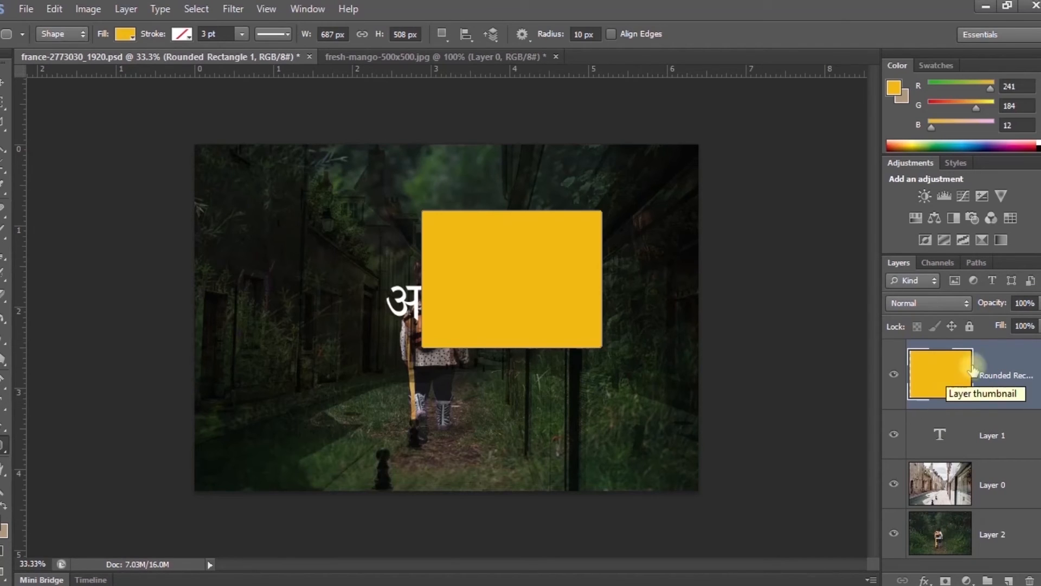
Convert the yellow rounded rectangle layer to a smart object and toggle the smart-object layer filter on and off
click(125, 9)
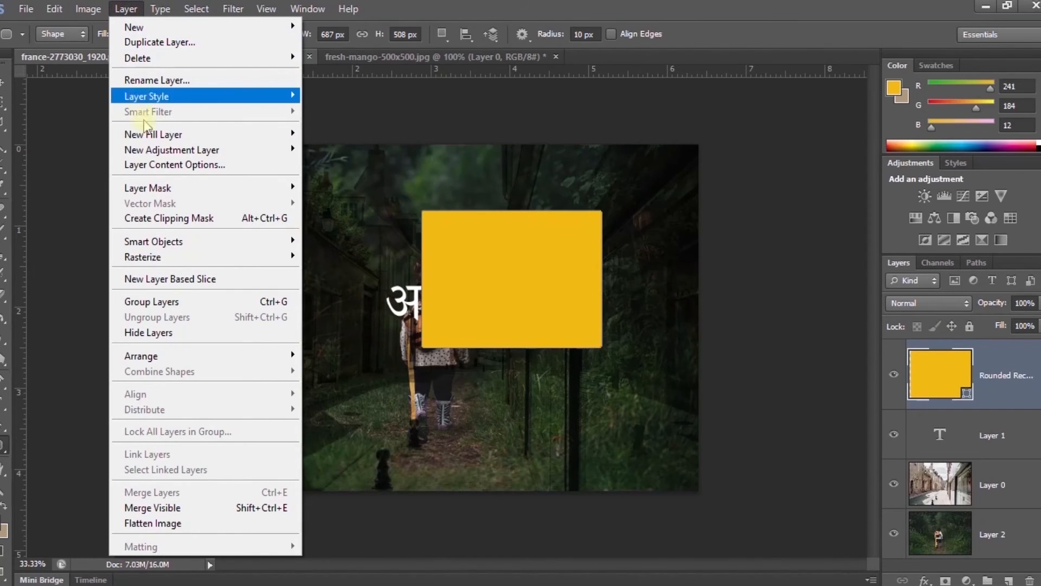
mouse_move(160, 243)
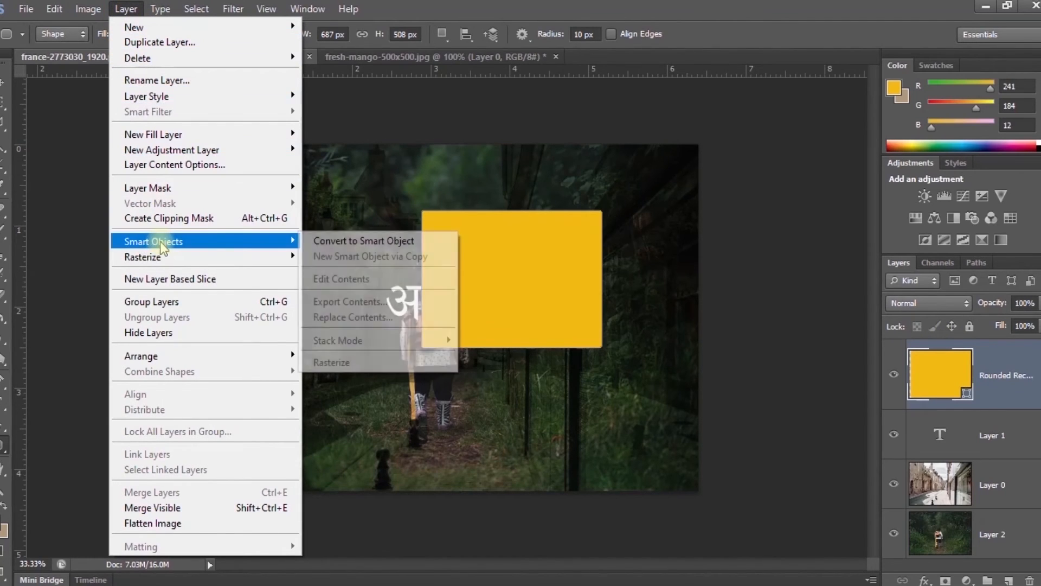
click(374, 241)
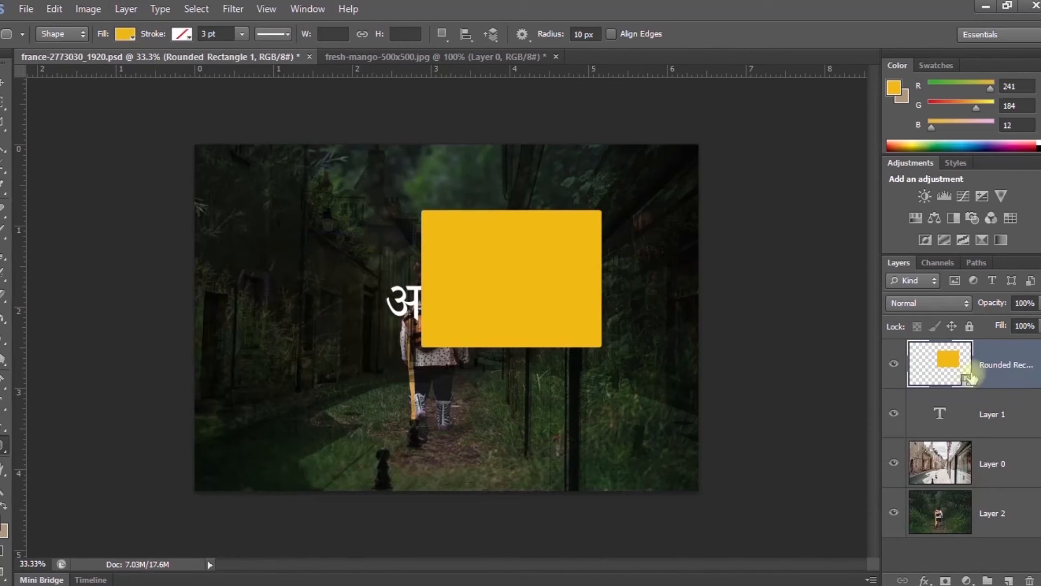
click(1030, 286)
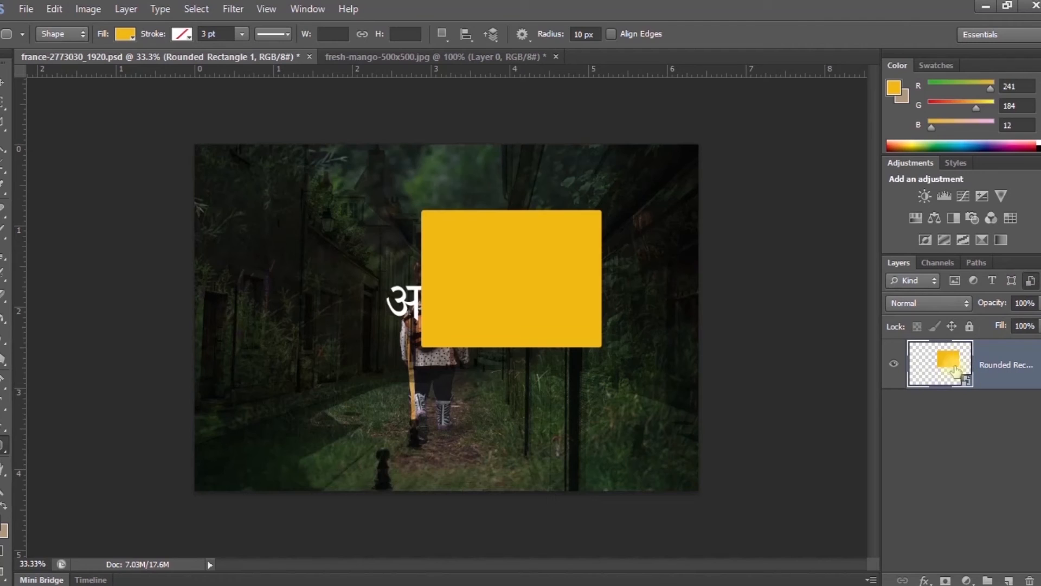
click(1031, 286)
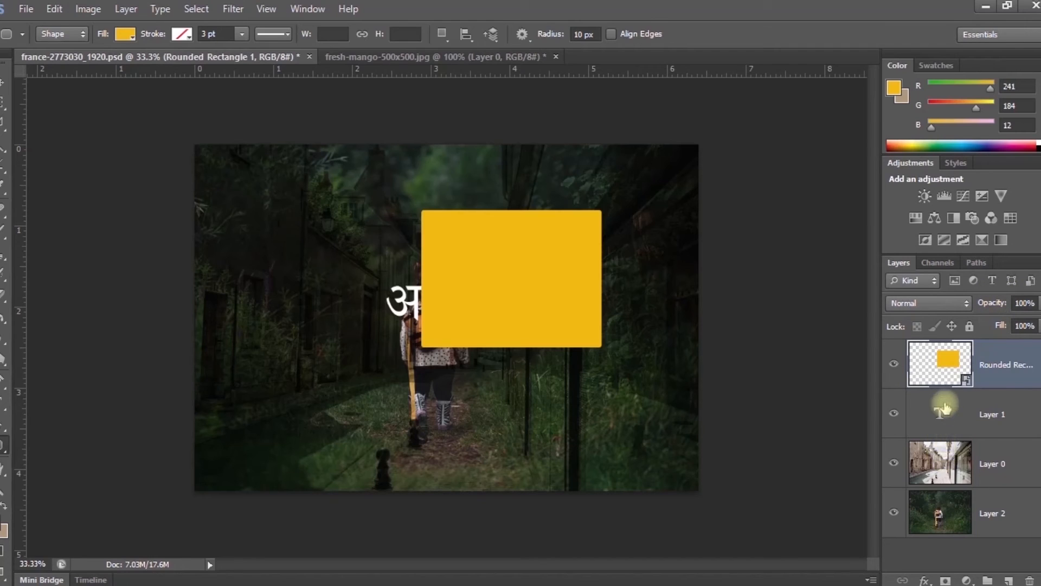
Switch the layer list's filter type to Name and view the other filter types
click(935, 280)
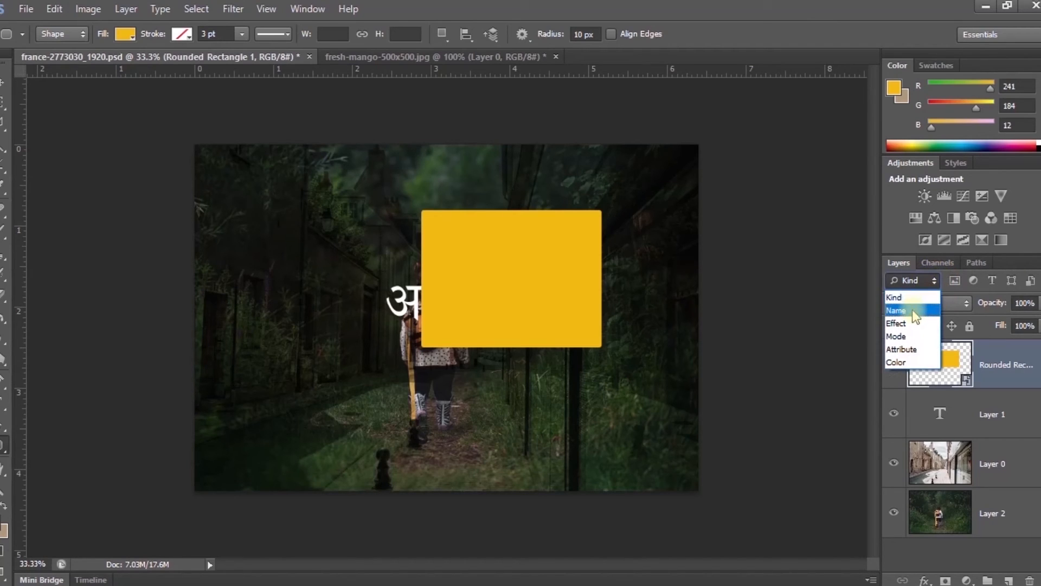
click(912, 311)
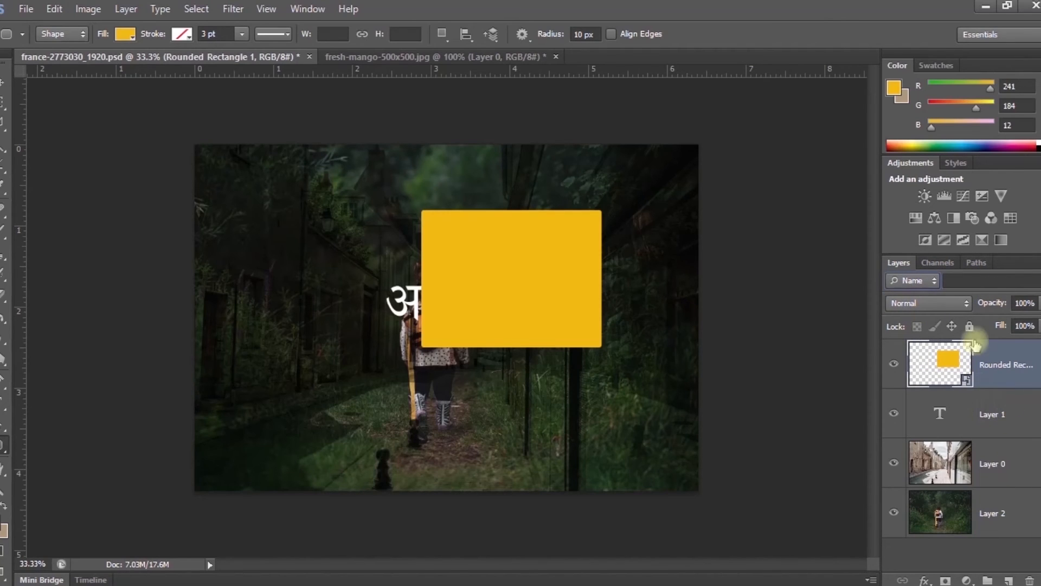
click(932, 282)
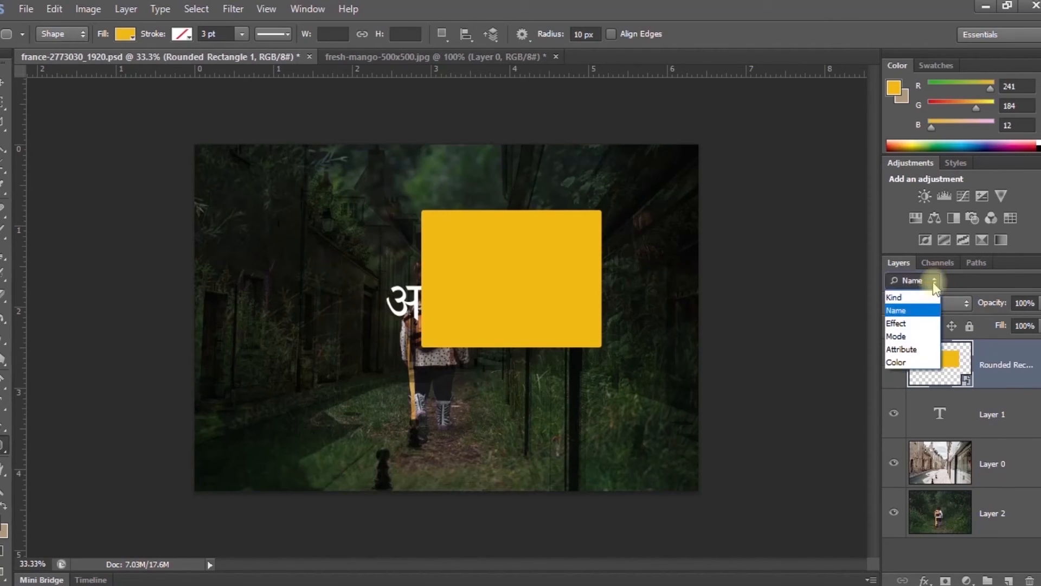
click(892, 382)
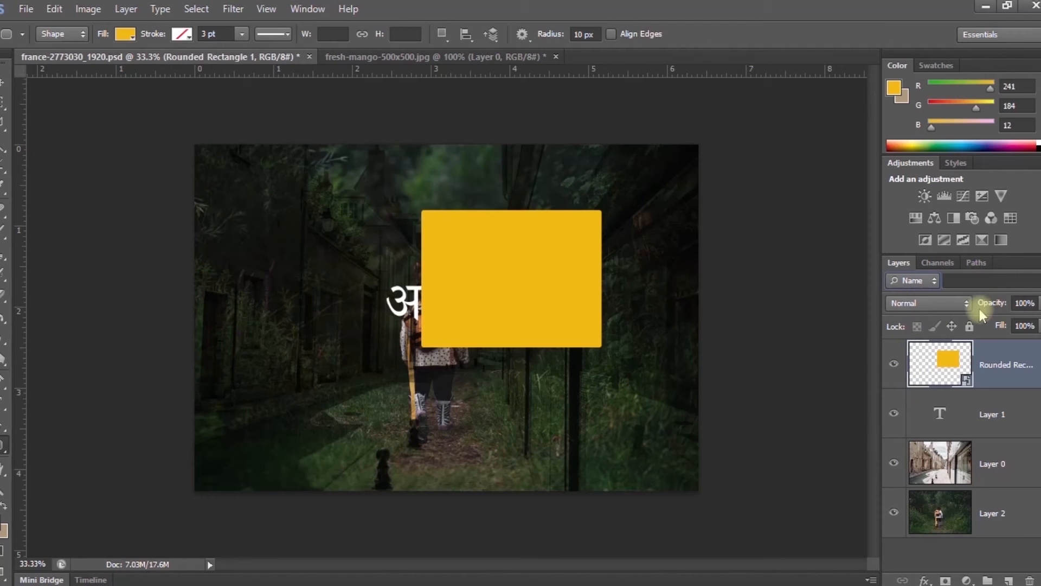
Delete the red Hindi text layer above Layer 0 in the street photo
drag(1018, 355, 1029, 580)
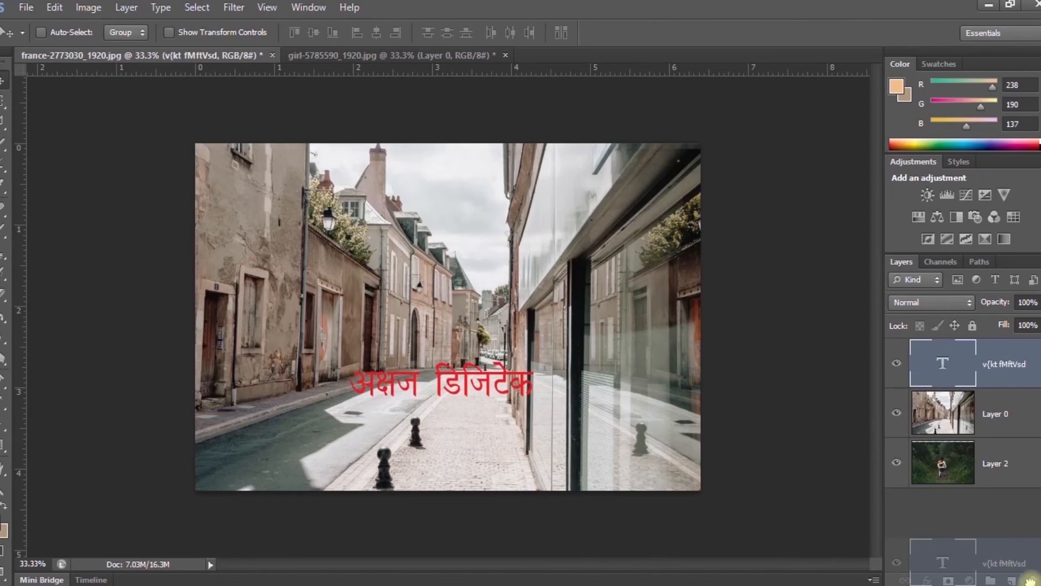
drag(992, 360, 1028, 579)
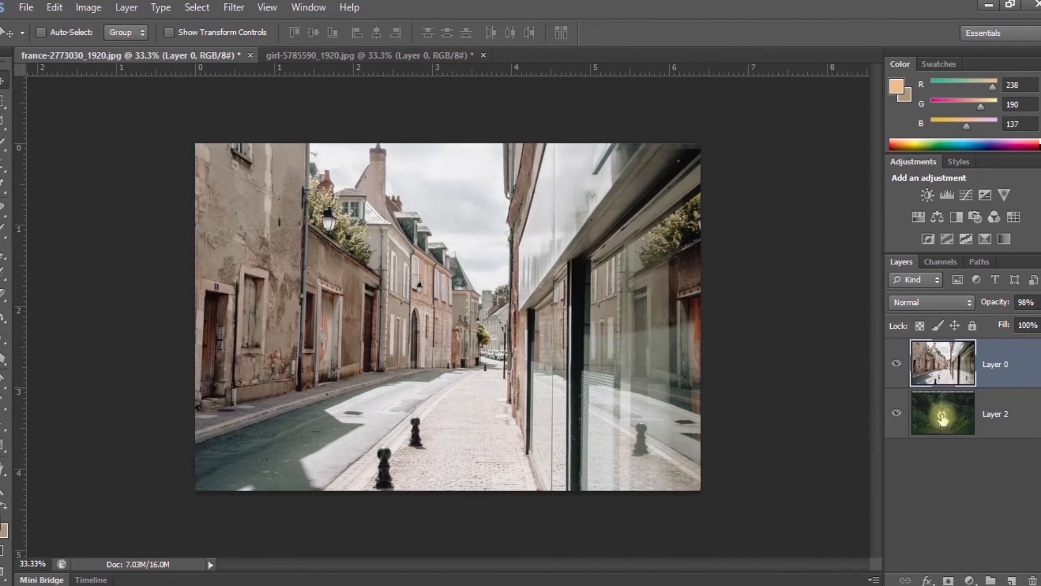
Move Layer 0 below Layer 2 and shift the girl photo on Layer 2 slightly upward
click(943, 418)
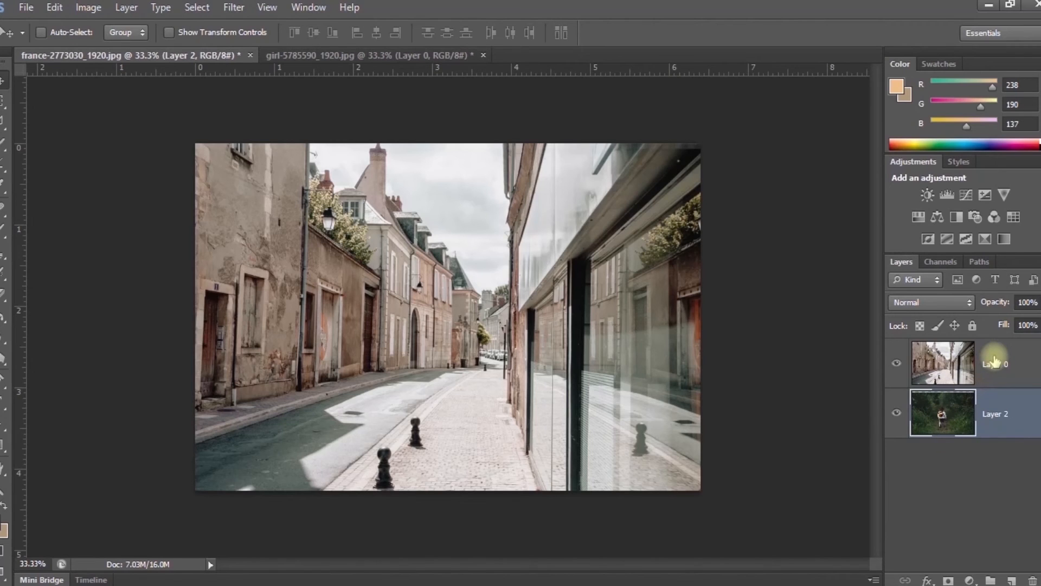
drag(994, 364, 988, 449)
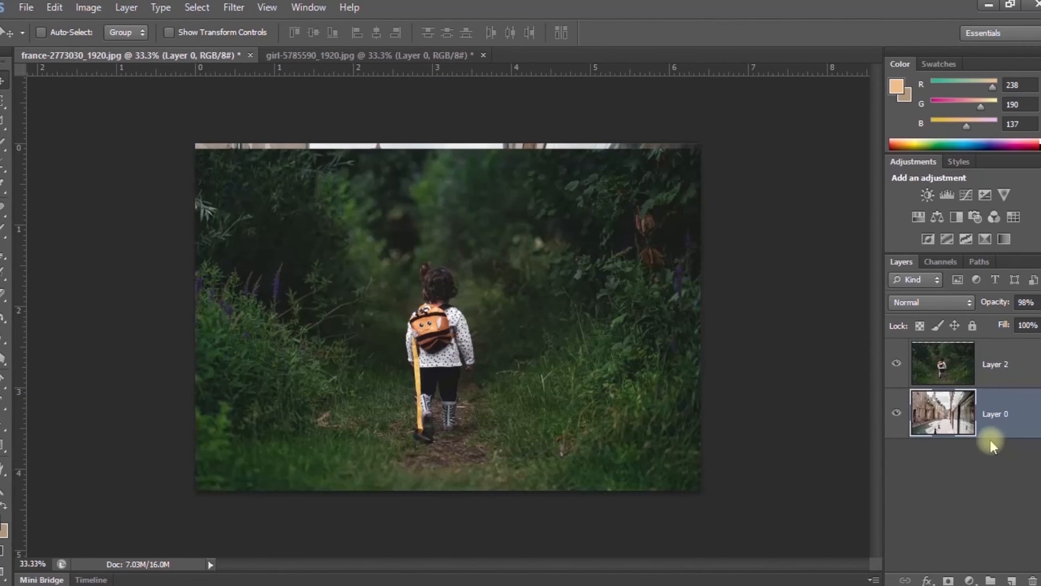
click(946, 368)
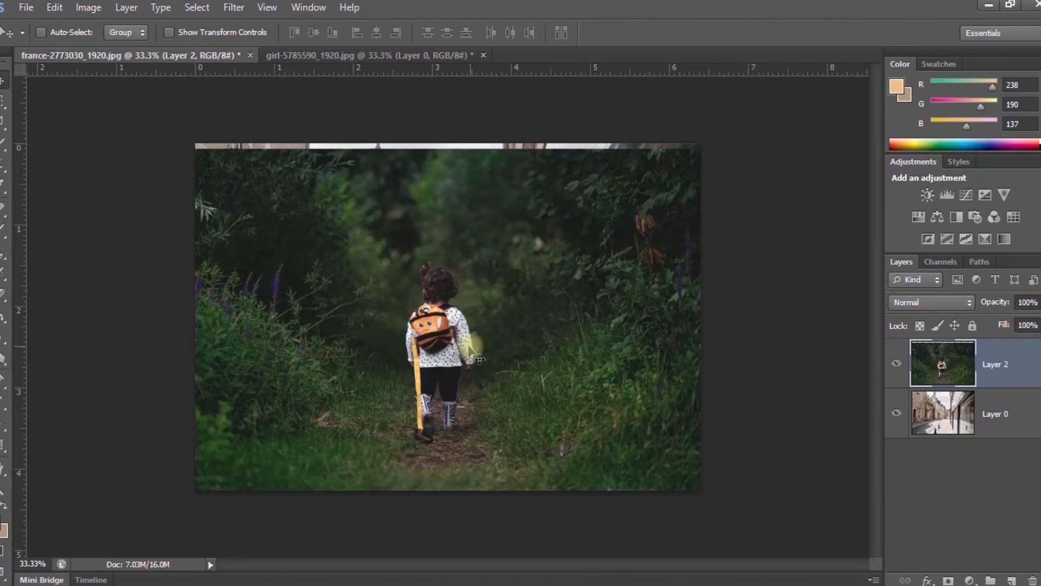
drag(454, 335, 455, 333)
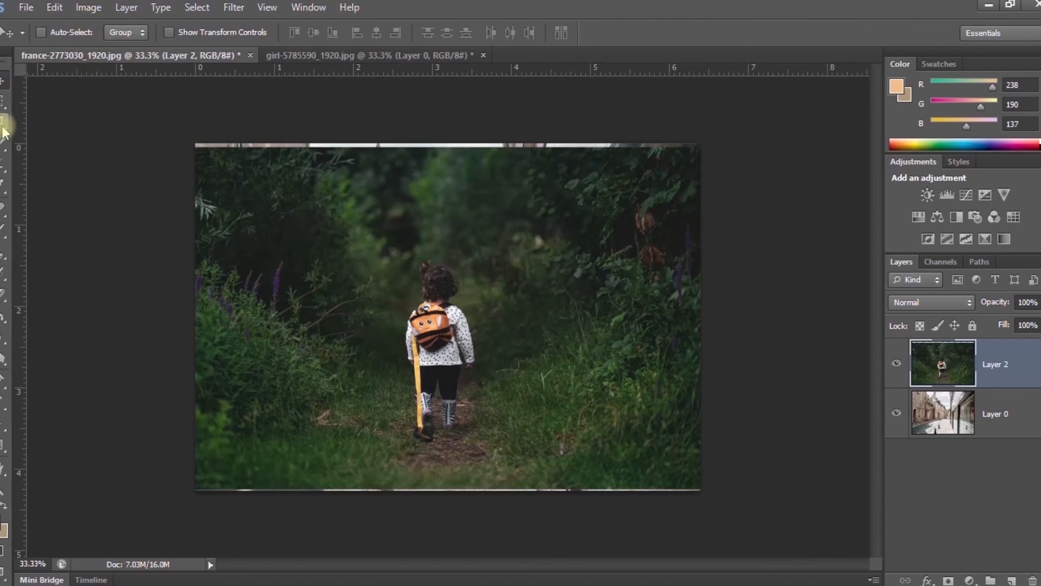
Roughly select the girl on Layer 2 with the Quick Selection tool and a 10 px brush
click(3, 149)
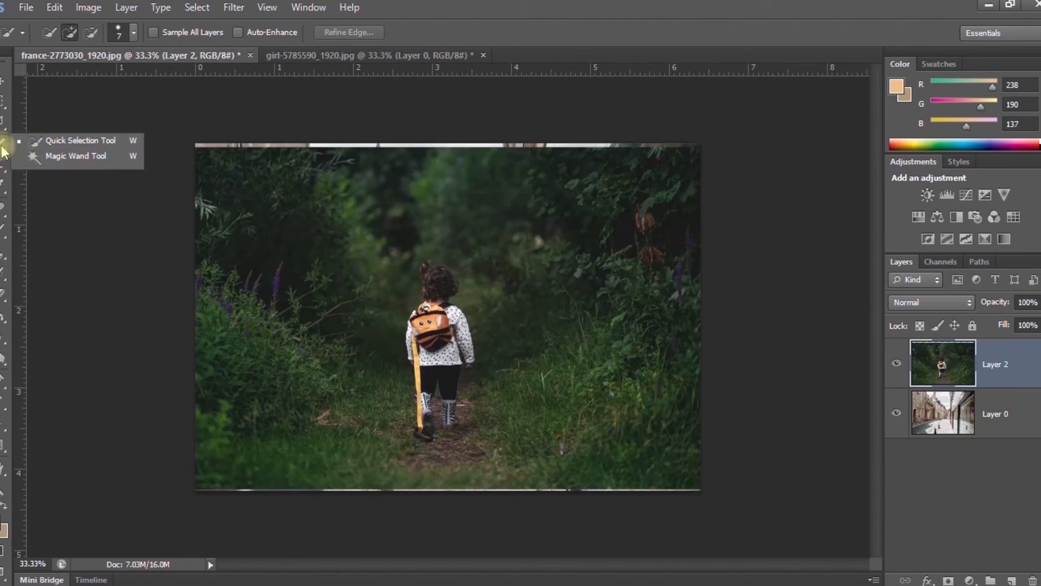
click(56, 142)
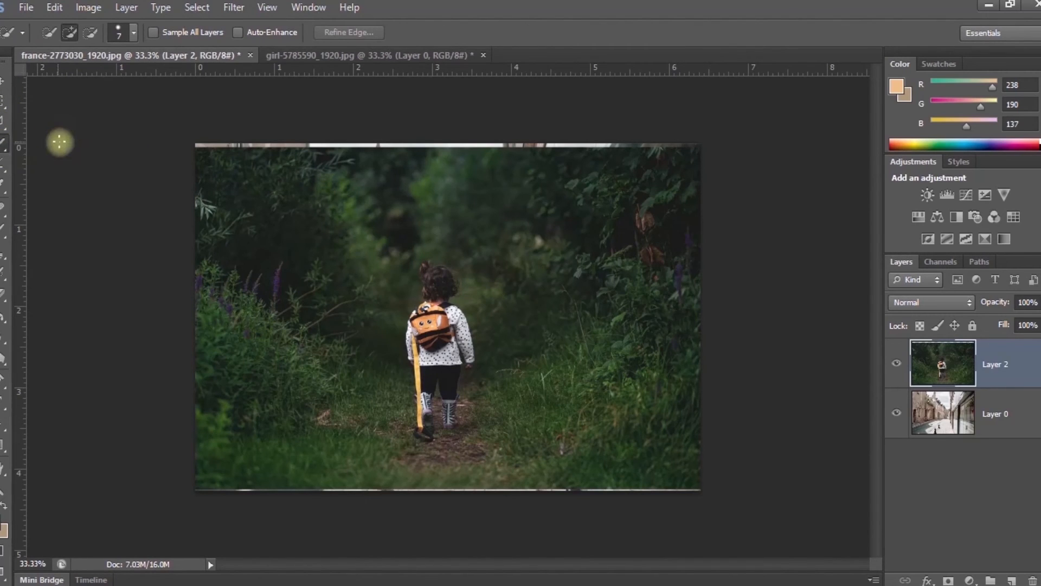
click(128, 34)
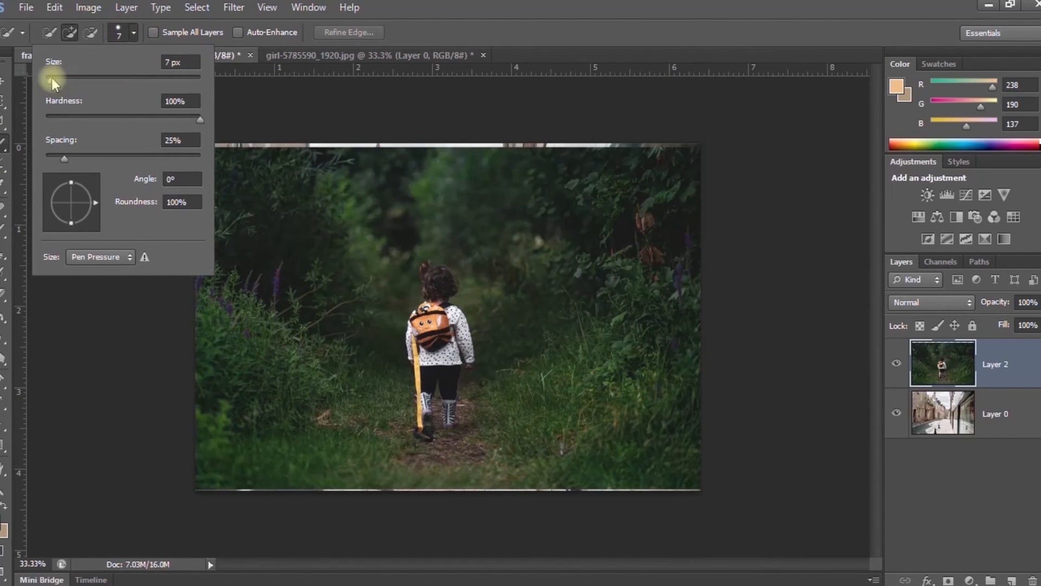
drag(52, 81, 54, 81)
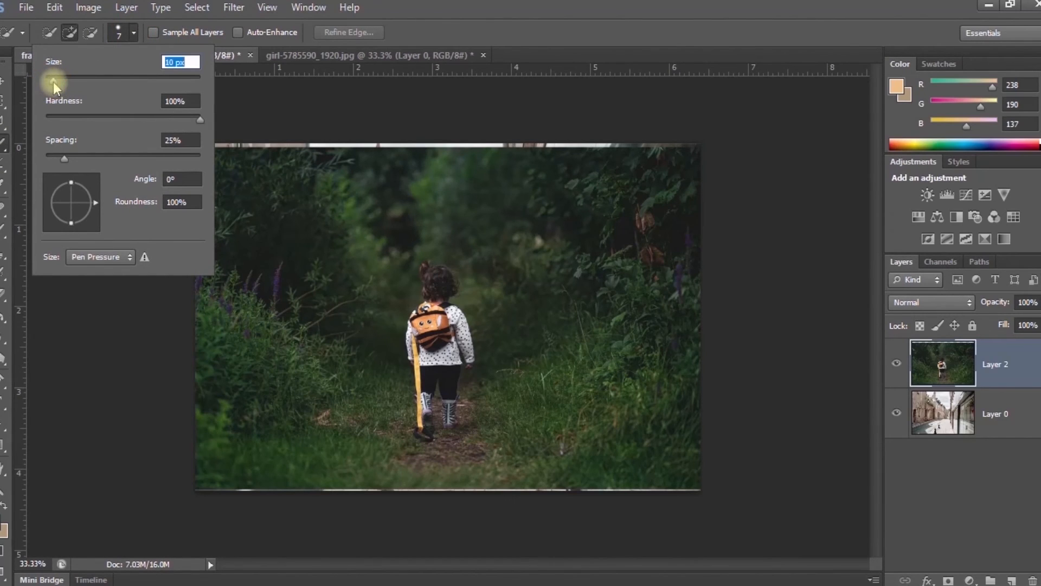
mouse_move(425, 265)
mouse_down()
mouse_move(434, 298)
mouse_move(418, 382)
mouse_up()
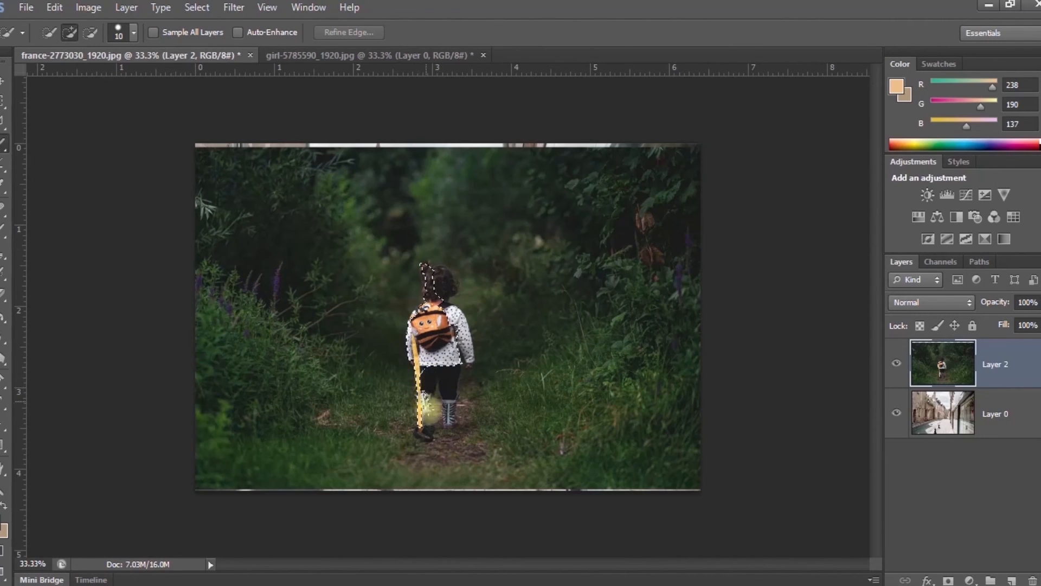
mouse_move(430, 420)
mouse_down()
mouse_move(425, 377)
mouse_move(434, 373)
mouse_move(452, 390)
mouse_move(456, 426)
mouse_move(460, 306)
mouse_move(472, 320)
mouse_move(465, 367)
mouse_up()
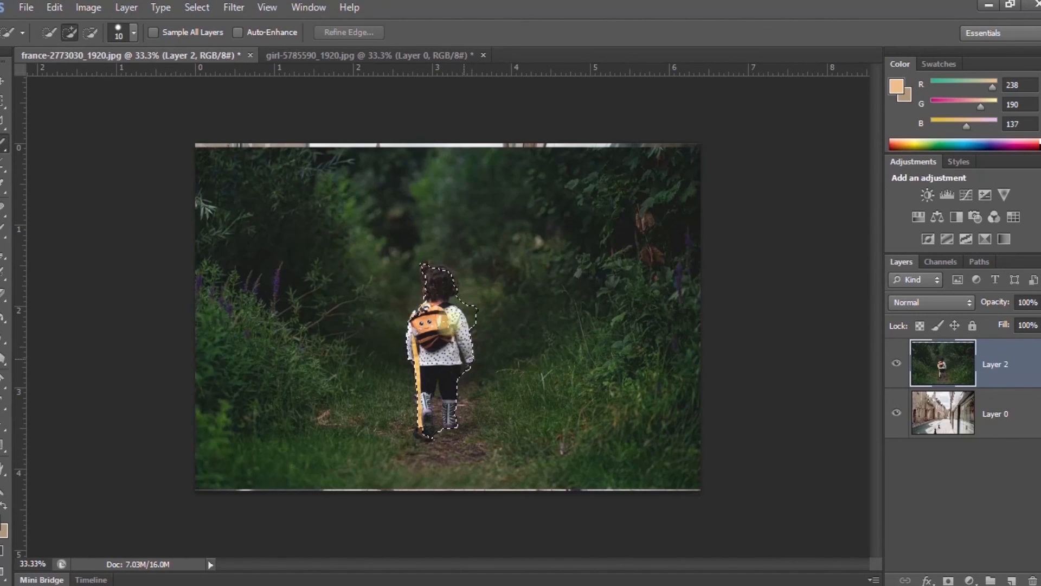
drag(424, 276, 429, 292)
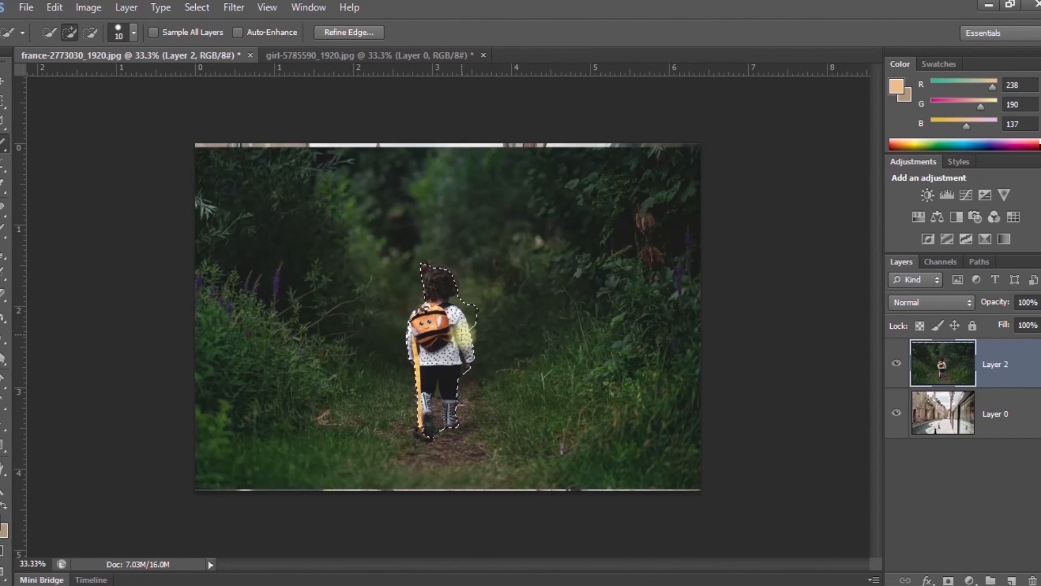
Refine the selection around the girl's head, right shoulder, arm and hand, reducing the brush to 4 px for the finer areas
scroll(464, 339, up, 4)
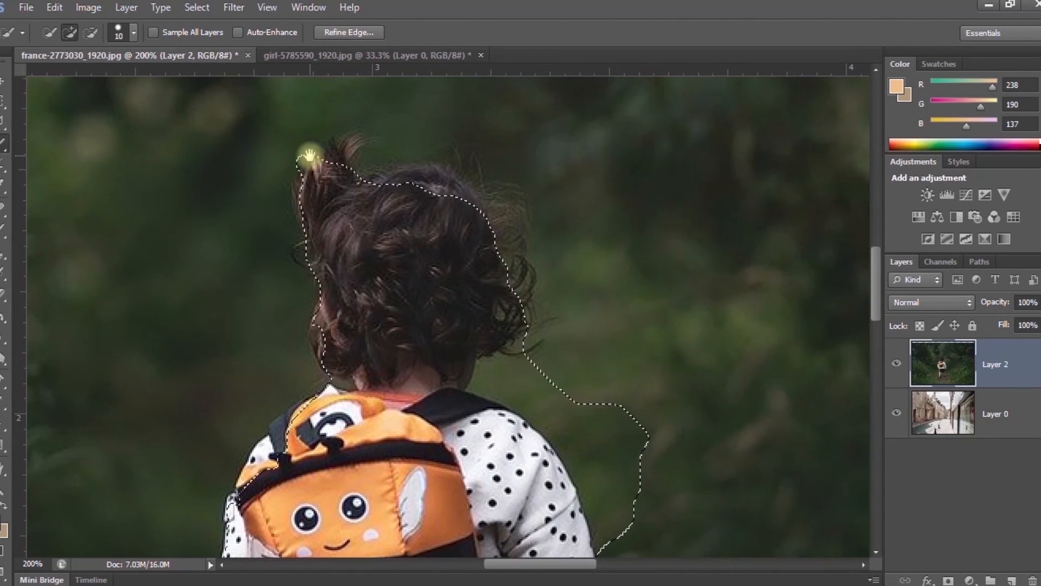
mouse_move(317, 186)
mouse_down()
mouse_move(388, 191)
mouse_move(332, 158)
mouse_move(379, 174)
mouse_move(509, 300)
mouse_up()
mouse_move(513, 369)
mouse_down()
mouse_move(478, 374)
mouse_move(586, 476)
mouse_move(567, 434)
mouse_move(687, 443)
mouse_up()
drag(877, 297, 886, 387)
key(bracketleft)
click(609, 218)
mouse_move(580, 266)
mouse_down()
mouse_move(555, 235)
mouse_move(545, 287)
mouse_up()
key(bracketleft)
mouse_move(553, 227)
mouse_down()
mouse_move(546, 254)
mouse_move(547, 159)
mouse_move(529, 109)
mouse_move(530, 149)
mouse_up()
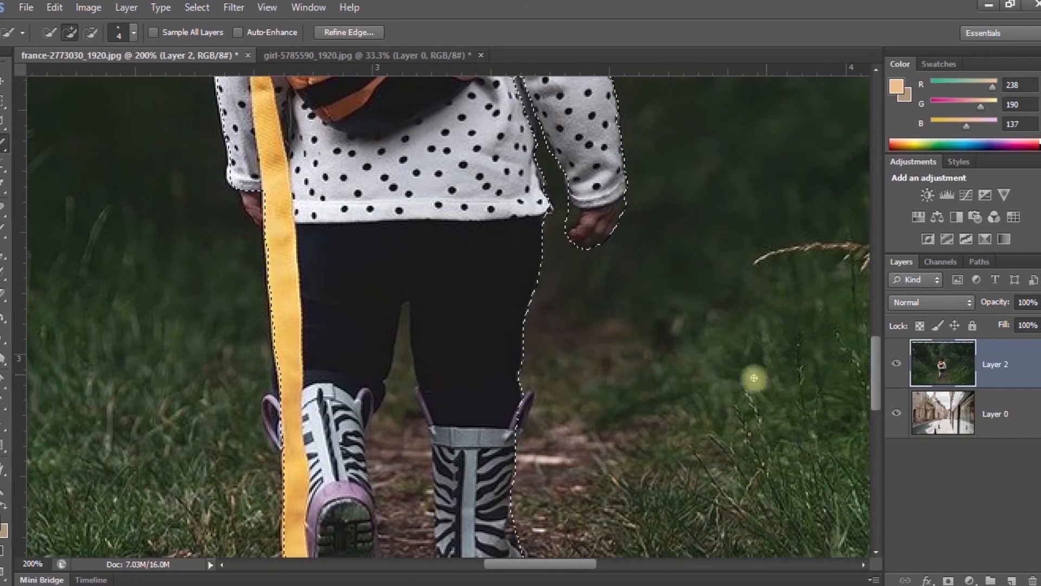
Exclude the gap between the girl's legs and correct the selection around both boots
drag(753, 378, 730, 190)
mouse_move(504, 388)
mouse_down()
mouse_move(412, 406)
mouse_move(375, 140)
mouse_move(354, 320)
mouse_move(360, 434)
mouse_move(414, 244)
mouse_move(425, 342)
mouse_move(411, 352)
mouse_up()
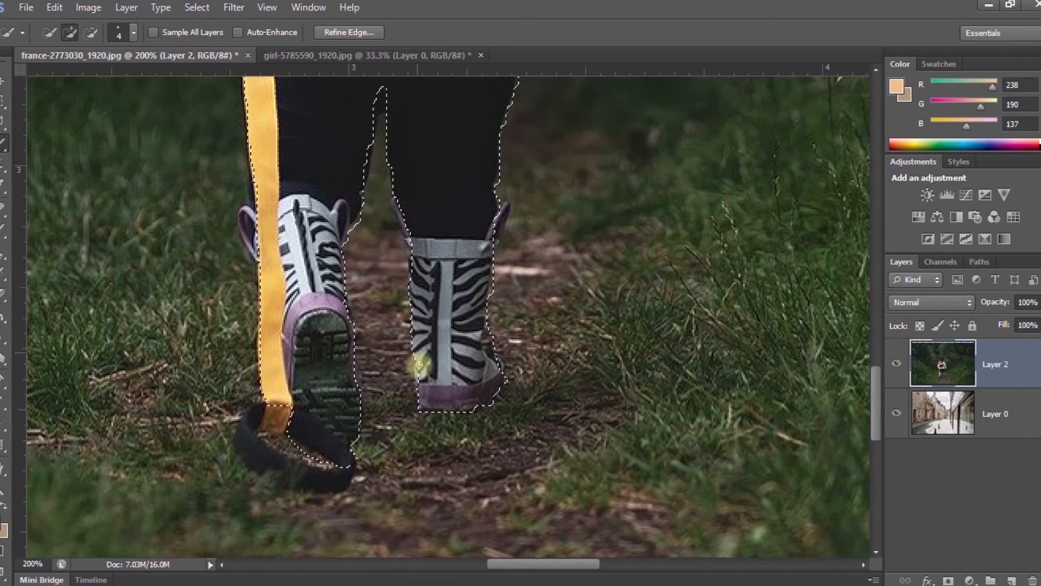
mouse_move(300, 448)
mouse_down()
mouse_move(293, 419)
mouse_move(317, 453)
mouse_move(351, 446)
mouse_move(353, 425)
mouse_up()
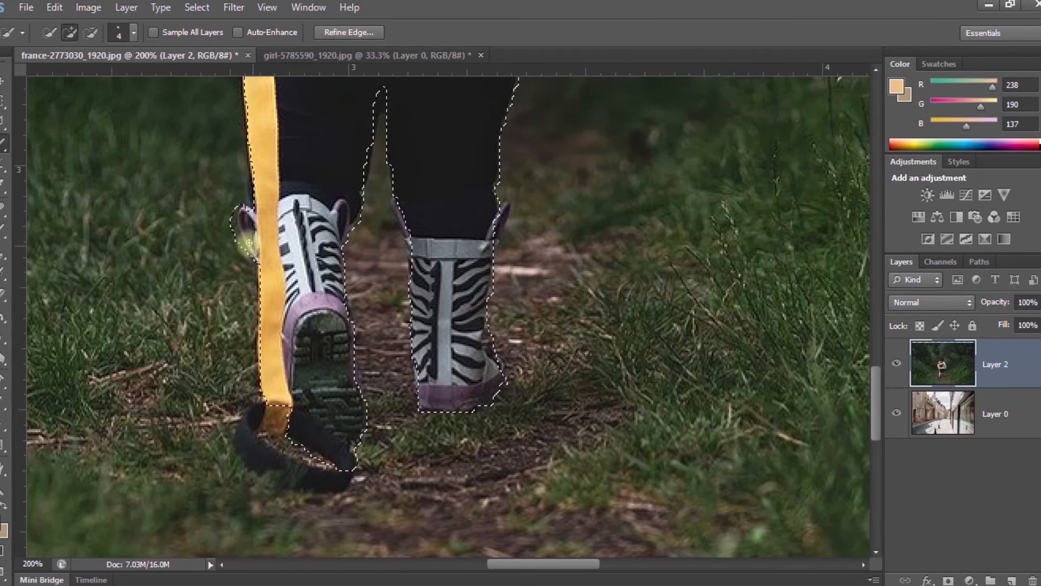
drag(226, 225, 245, 245)
Add the left shoulder and backpack edge to the selection and trim the excess background around the hair
drag(875, 407, 877, 324)
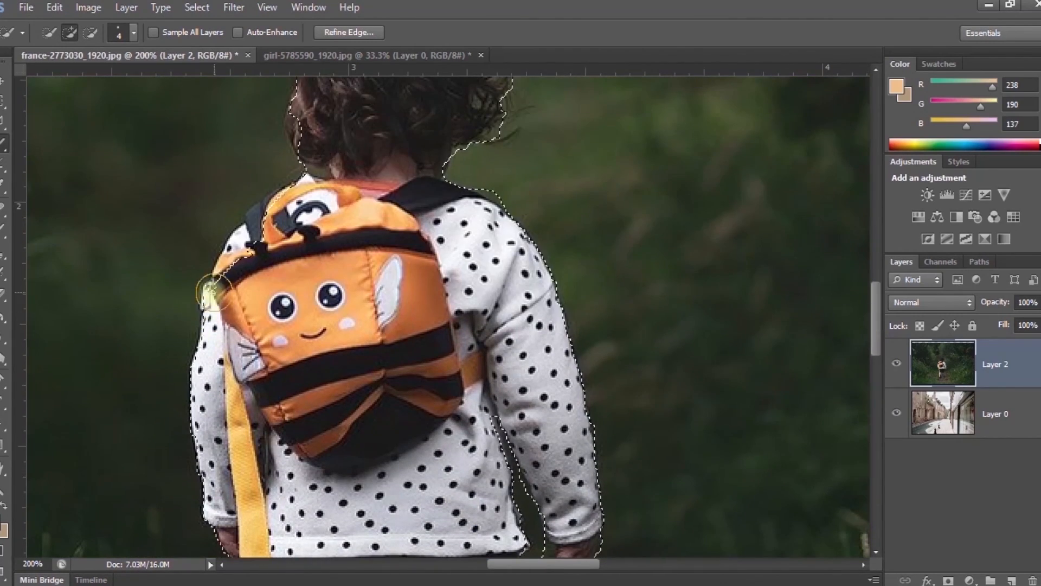
drag(242, 232, 283, 185)
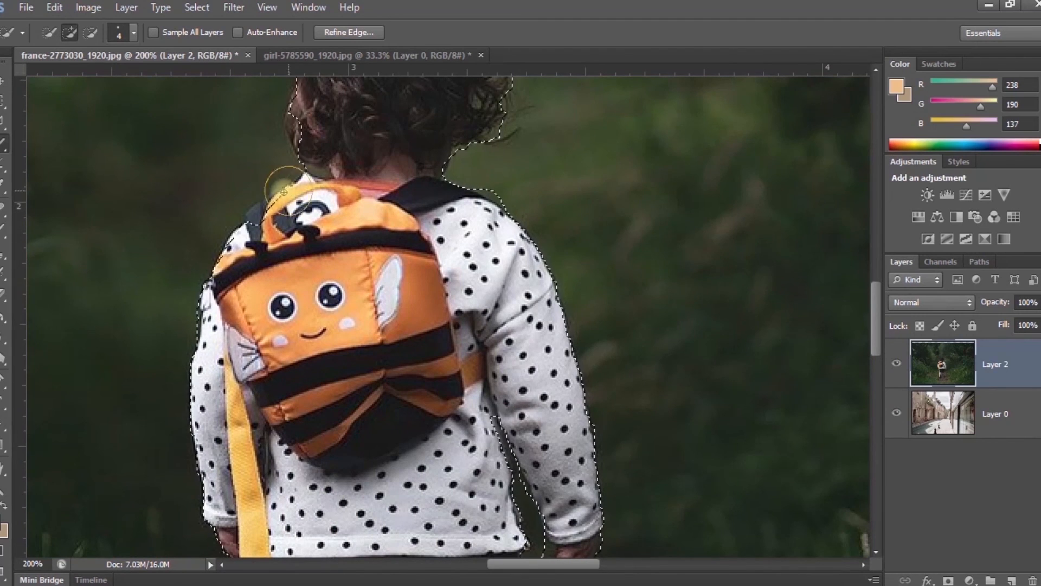
alt+click(317, 172)
drag(878, 322, 876, 288)
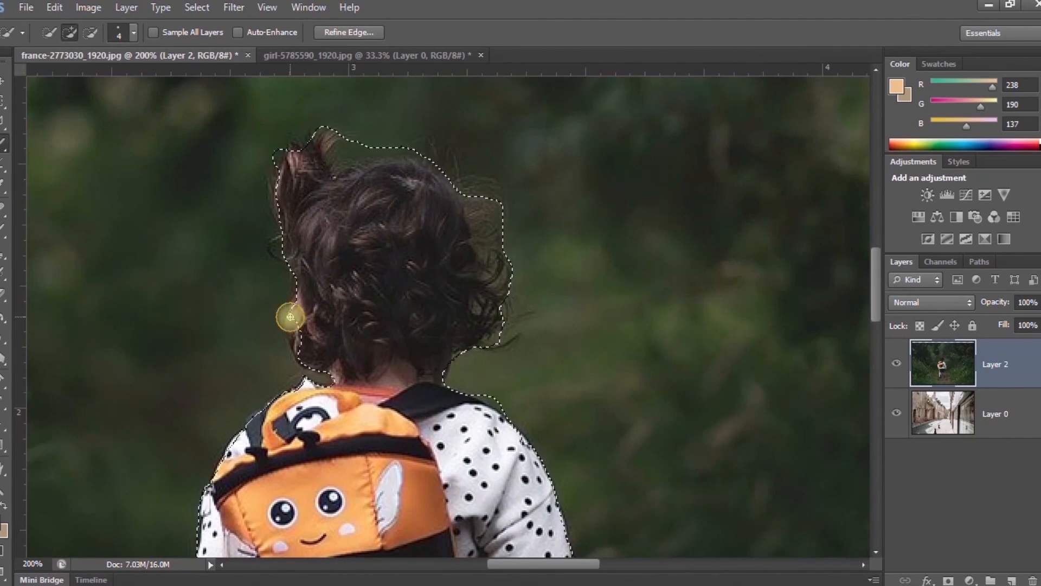
mouse_move(278, 173)
mouse_down()
mouse_move(349, 145)
mouse_move(344, 158)
mouse_move(408, 147)
mouse_move(477, 184)
mouse_move(493, 212)
mouse_move(506, 297)
mouse_move(482, 206)
mouse_move(500, 207)
mouse_move(509, 309)
mouse_move(483, 320)
mouse_move(476, 295)
mouse_up()
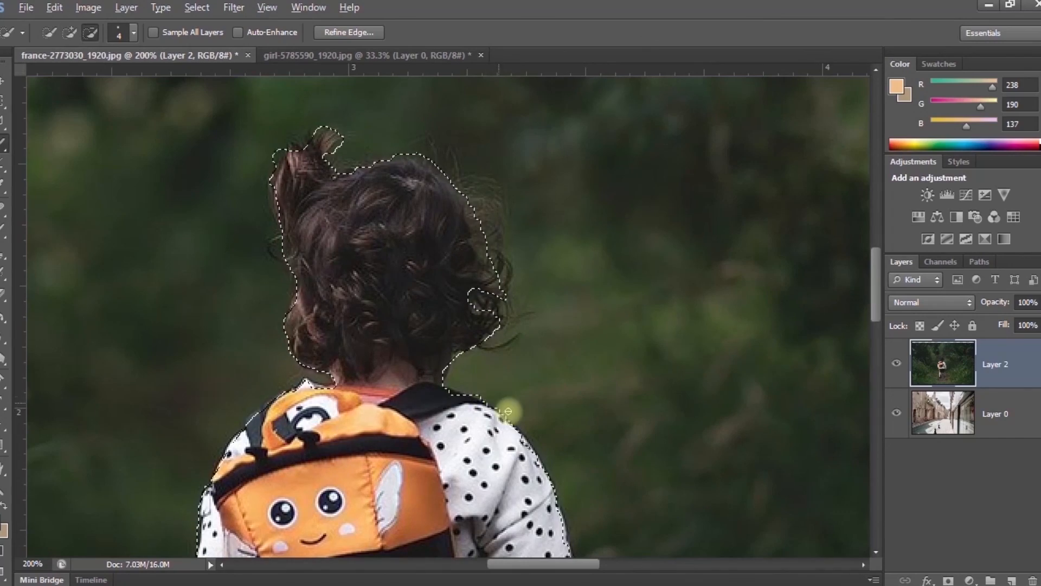
Refine the selection's edge in Refine Edge by brushing over the girl's hair, with the result output as a selection
drag(875, 293, 876, 410)
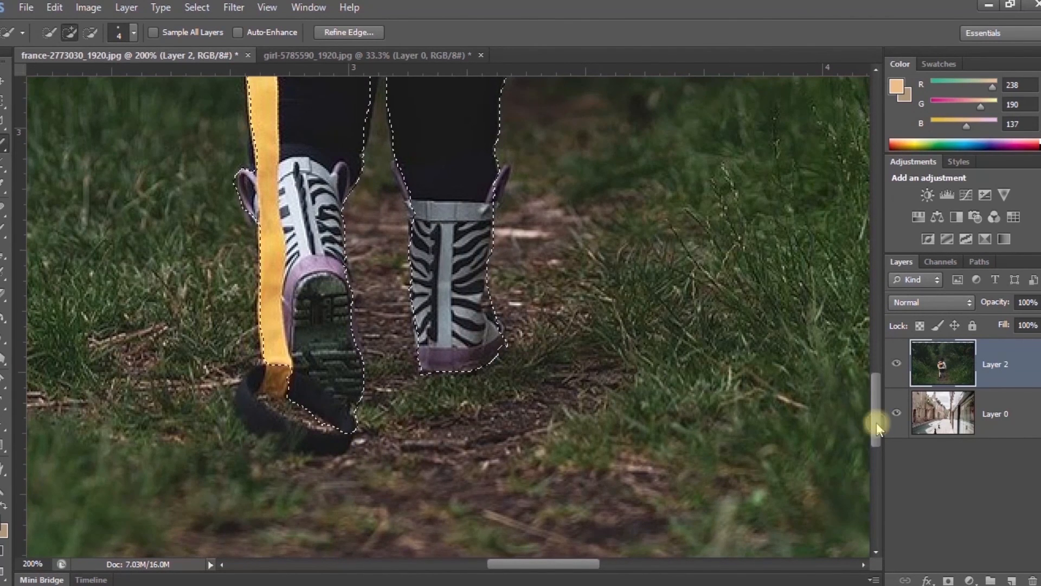
drag(876, 422, 893, 260)
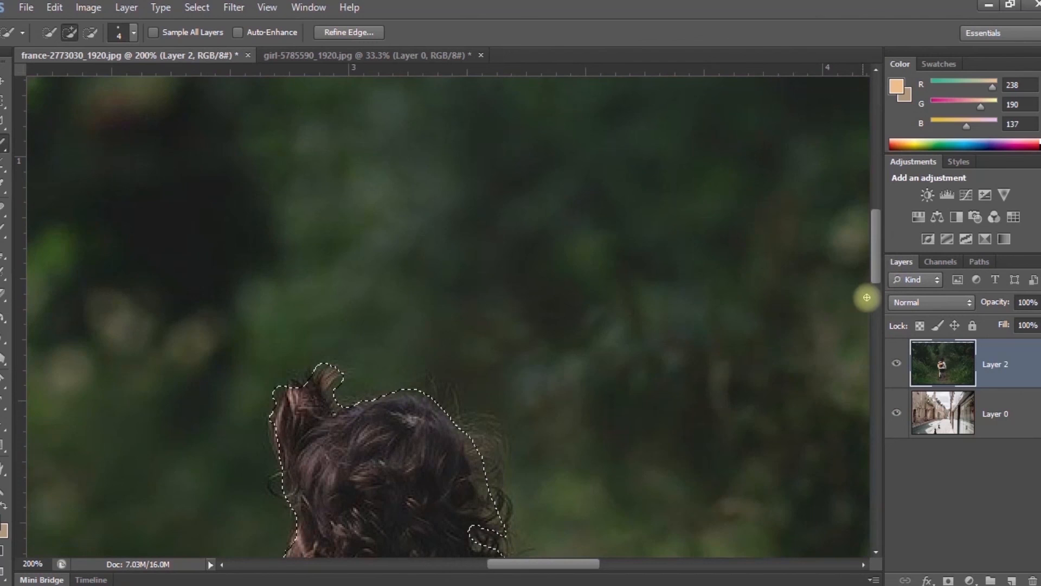
drag(877, 259, 883, 285)
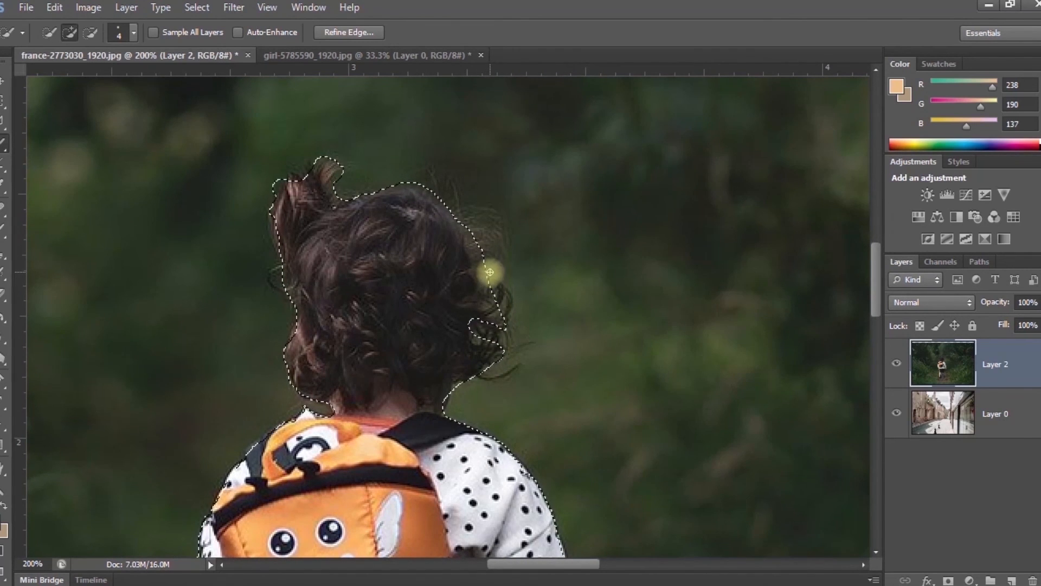
click(348, 32)
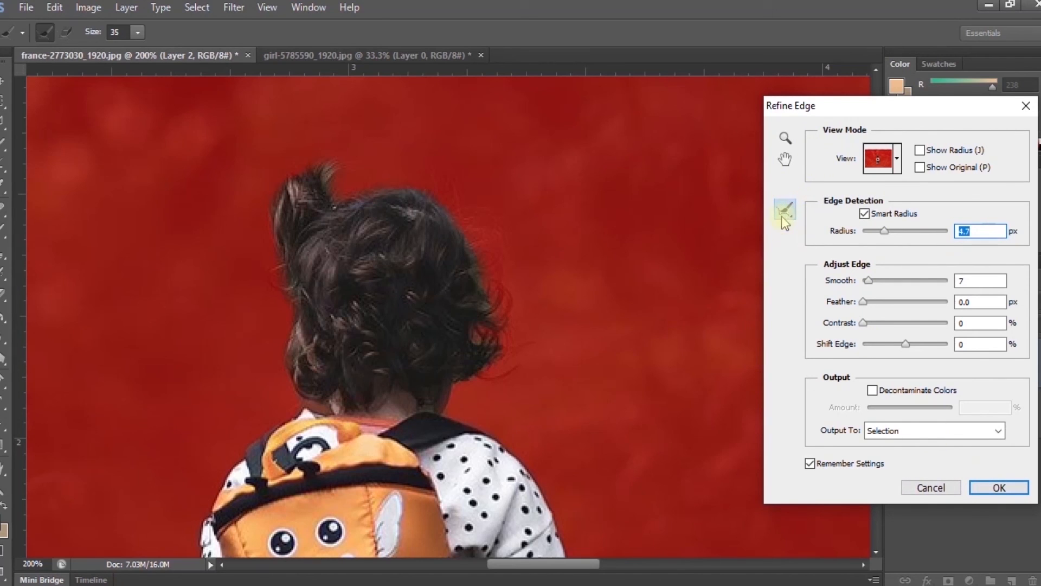
mouse_move(416, 216)
mouse_down()
mouse_move(479, 236)
mouse_move(469, 303)
mouse_move(482, 312)
mouse_move(481, 337)
mouse_up()
click(324, 171)
mouse_move(281, 341)
mouse_down()
mouse_move(316, 372)
mouse_move(346, 384)
mouse_up()
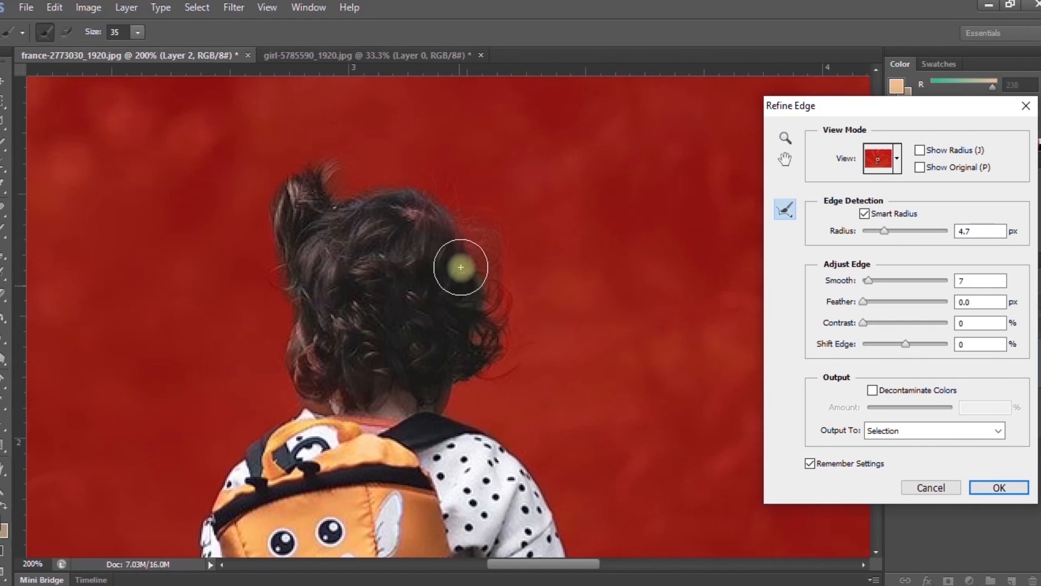
mouse_move(475, 257)
mouse_down()
mouse_move(468, 226)
mouse_move(397, 208)
mouse_move(368, 220)
mouse_move(360, 255)
mouse_up()
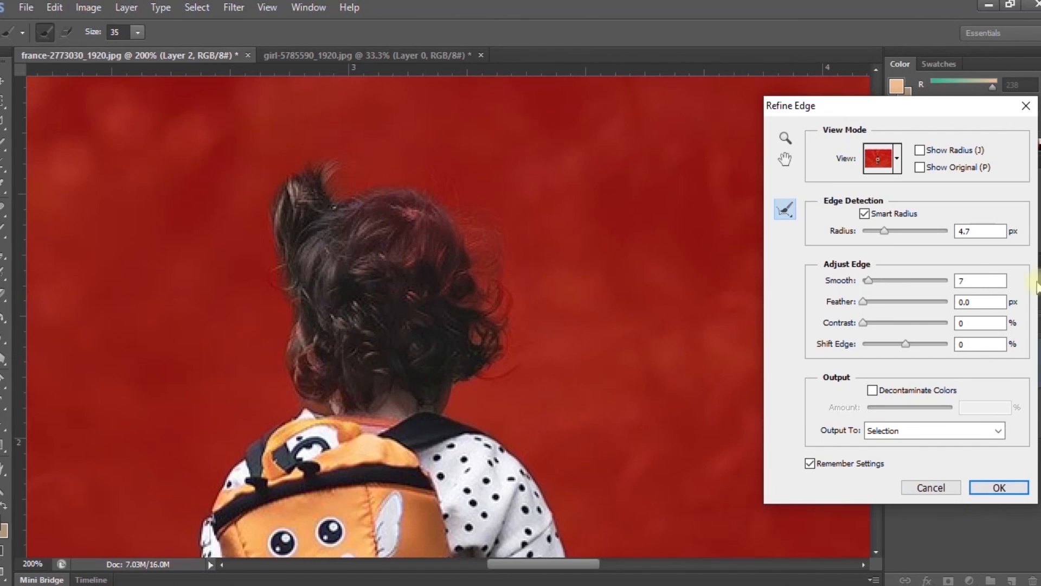
click(1003, 487)
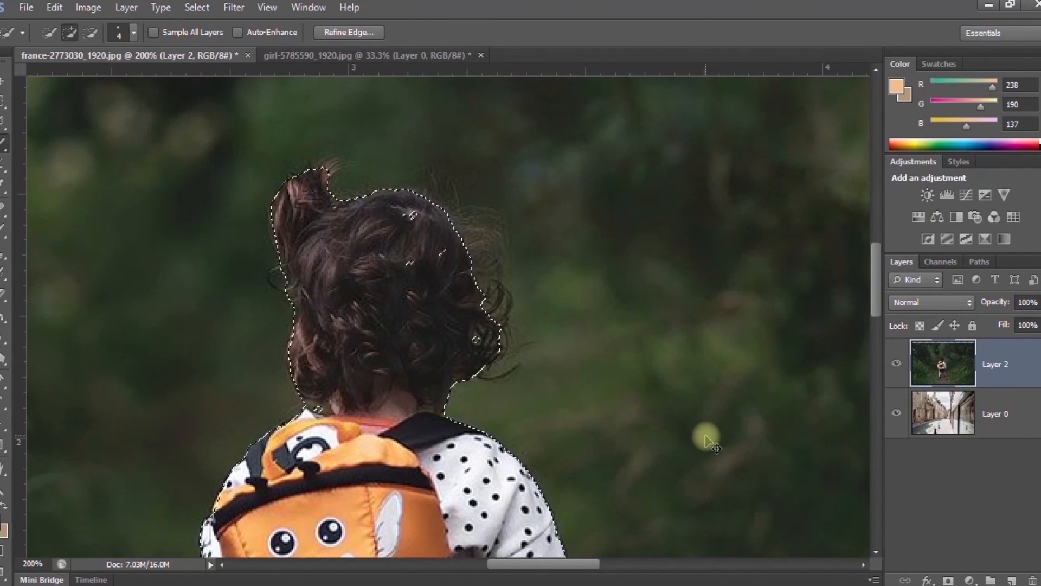
key(ctrl+0)
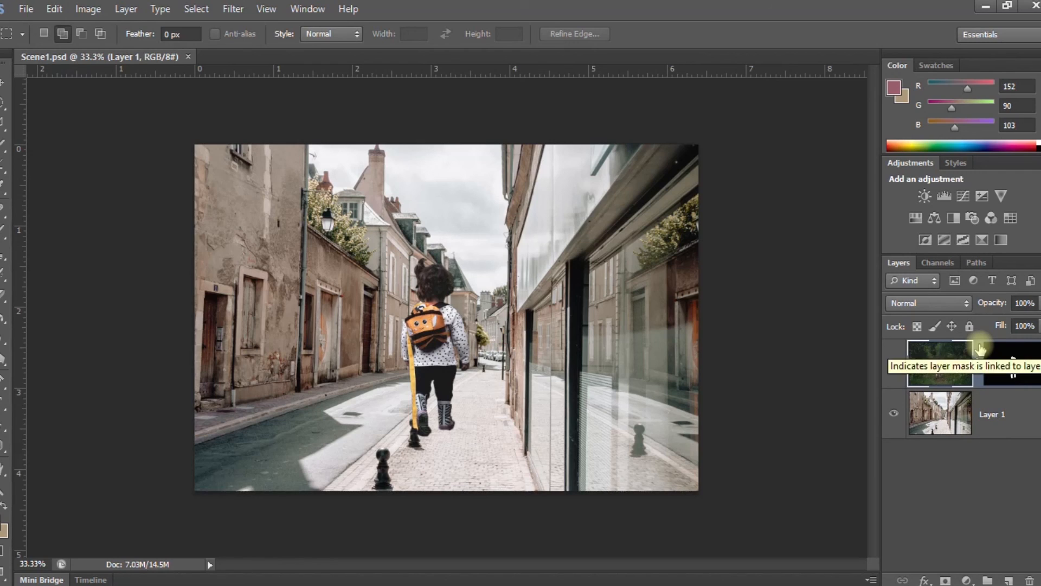
Merge the masked girl layer with the street photo's Layer 1 in Scene1.psd
click(989, 413)
right_click(988, 413)
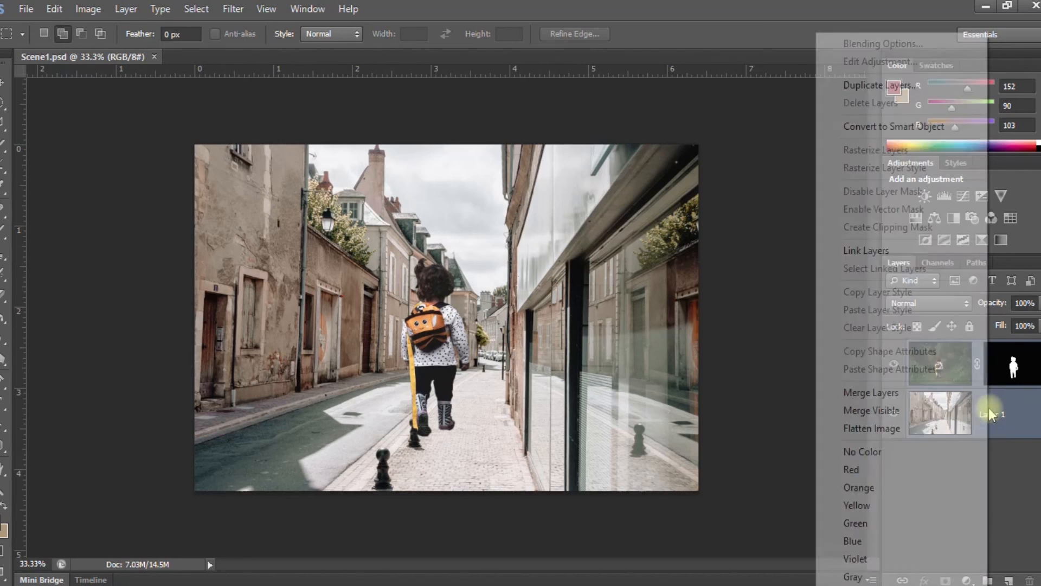
click(869, 396)
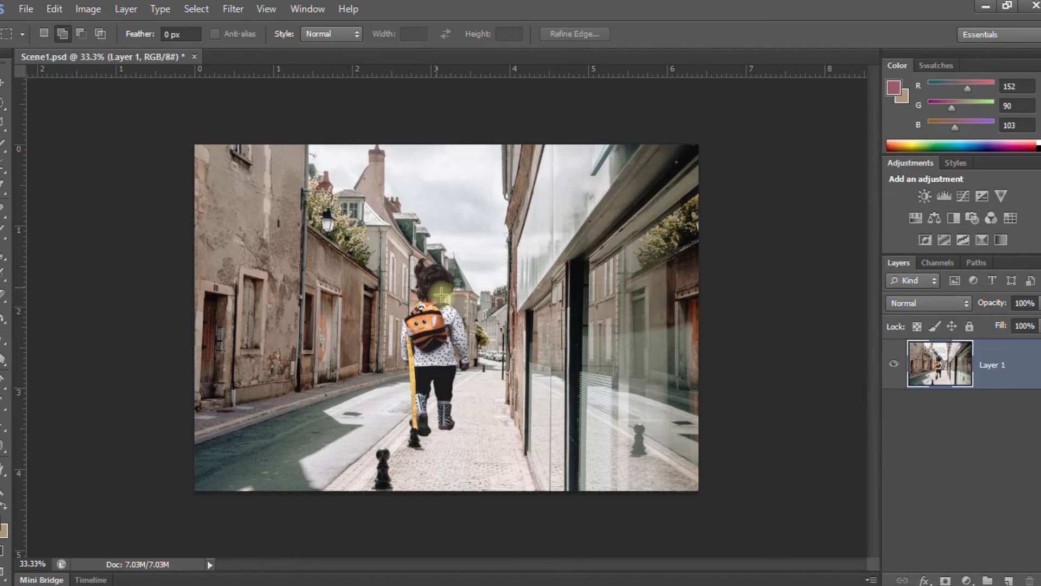
Save the merged image to the Desktop as a JPEG named Phto, accepting the JPEG options
click(26, 9)
click(44, 203)
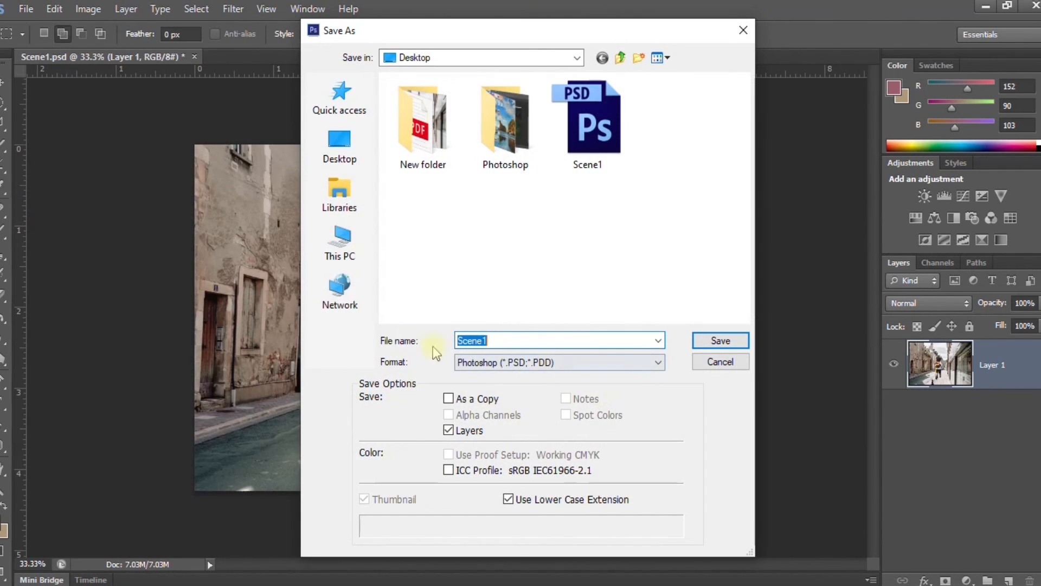
click(340, 146)
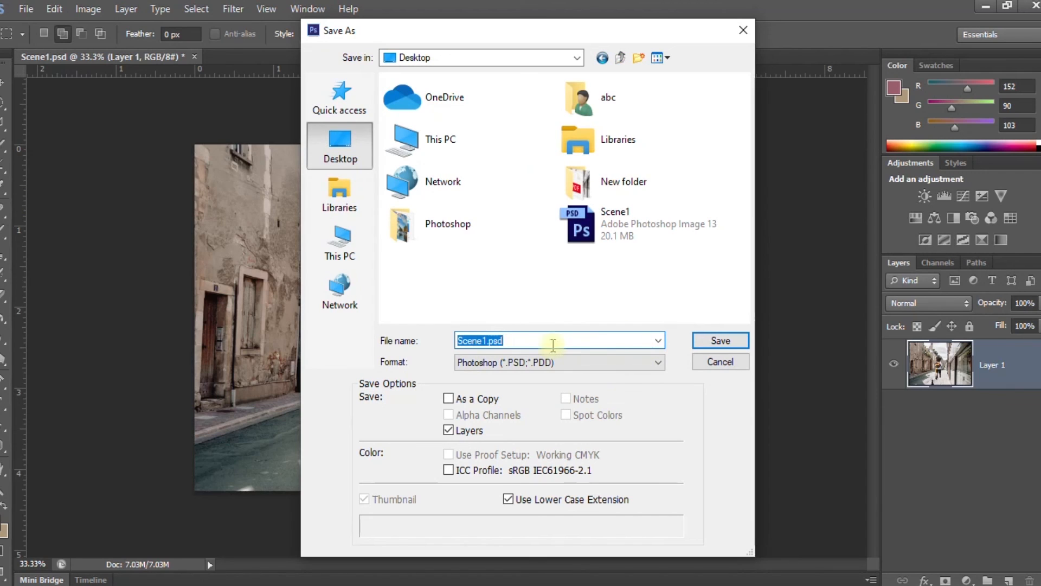
text(Phto)
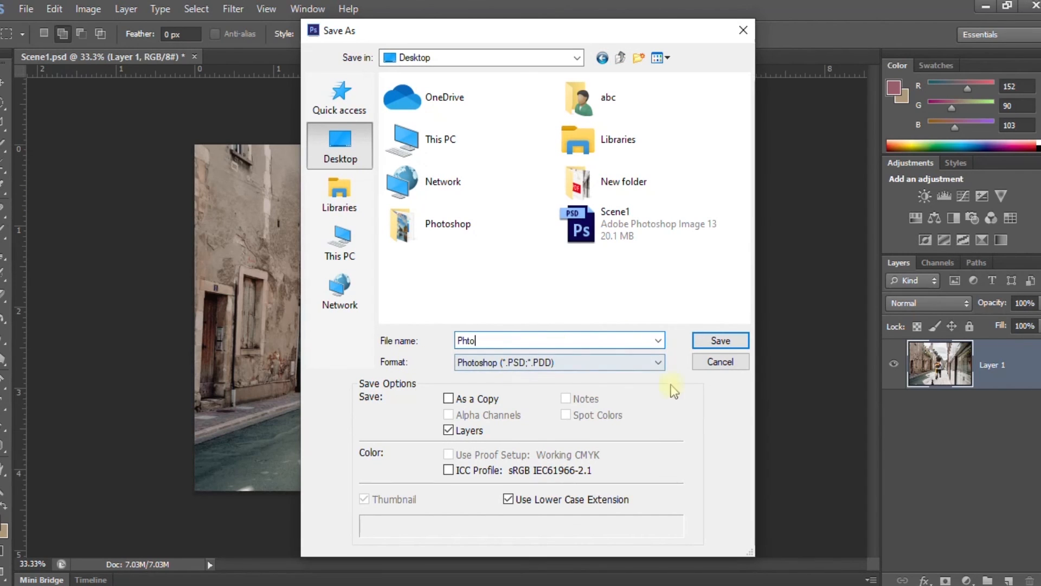
click(656, 362)
click(645, 465)
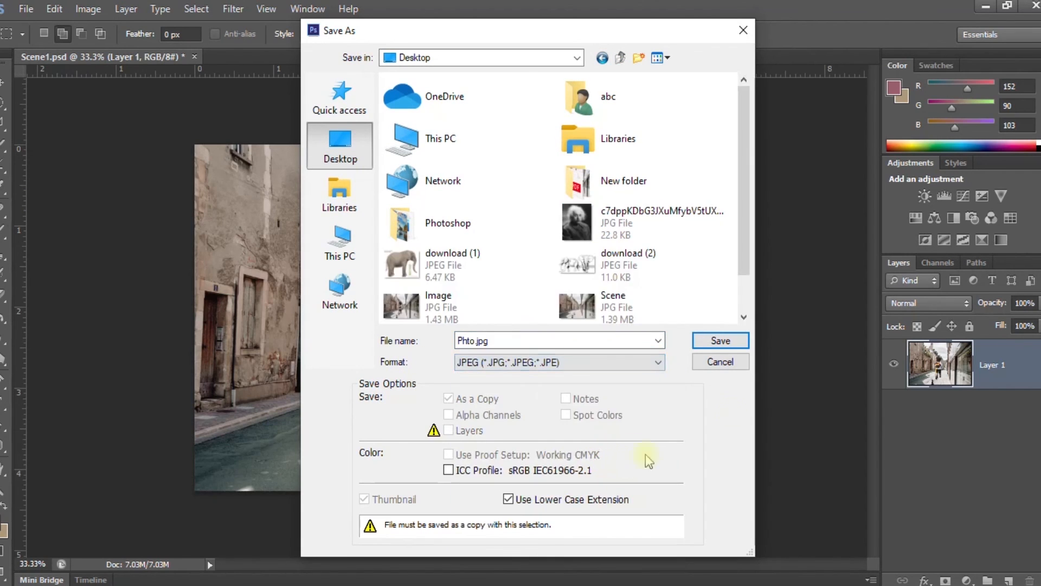
click(730, 341)
click(609, 145)
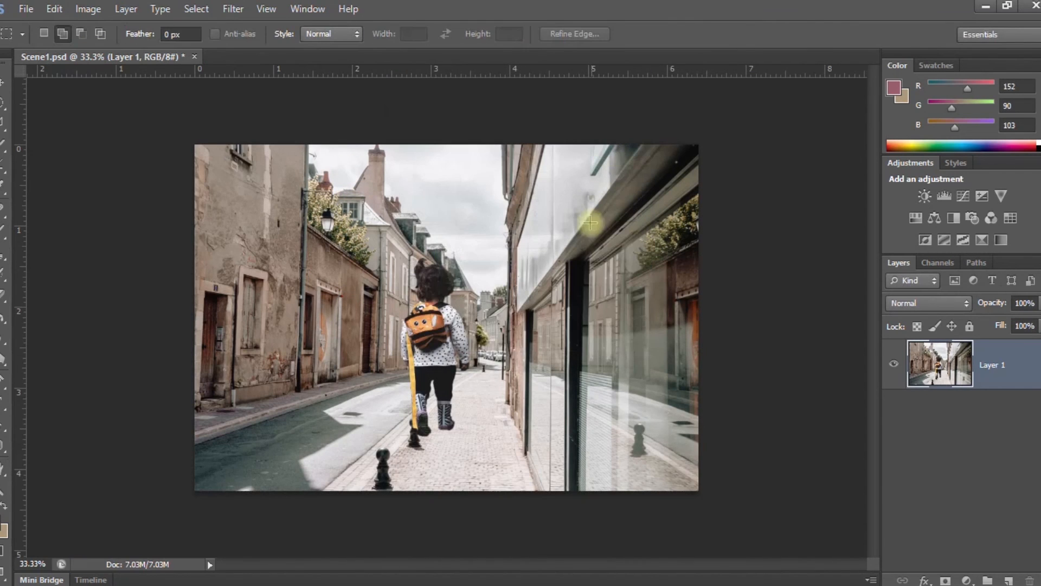